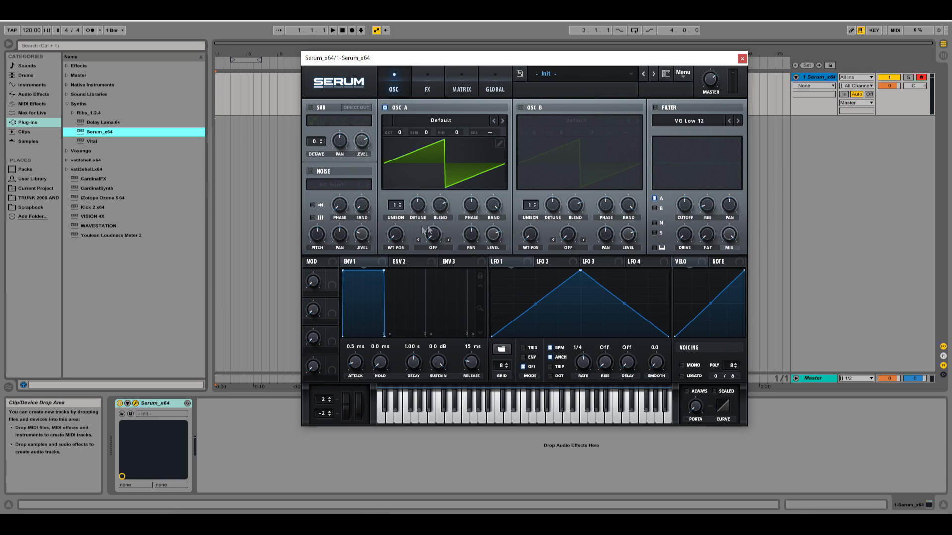
Load the Monster 5 [SL] wavetable into oscillator A and shift its wavetable position.
left_click(438, 126)
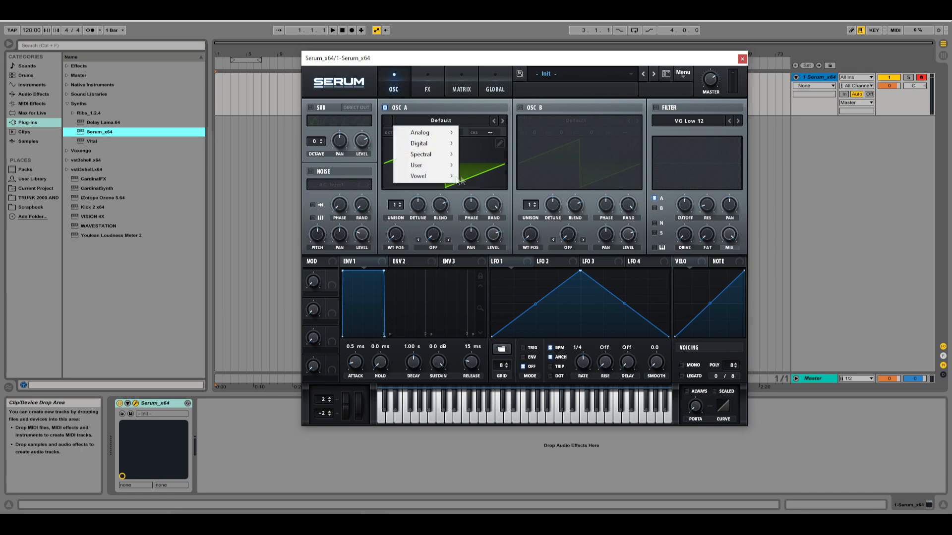
mouse_move(420, 155)
left_click(489, 258)
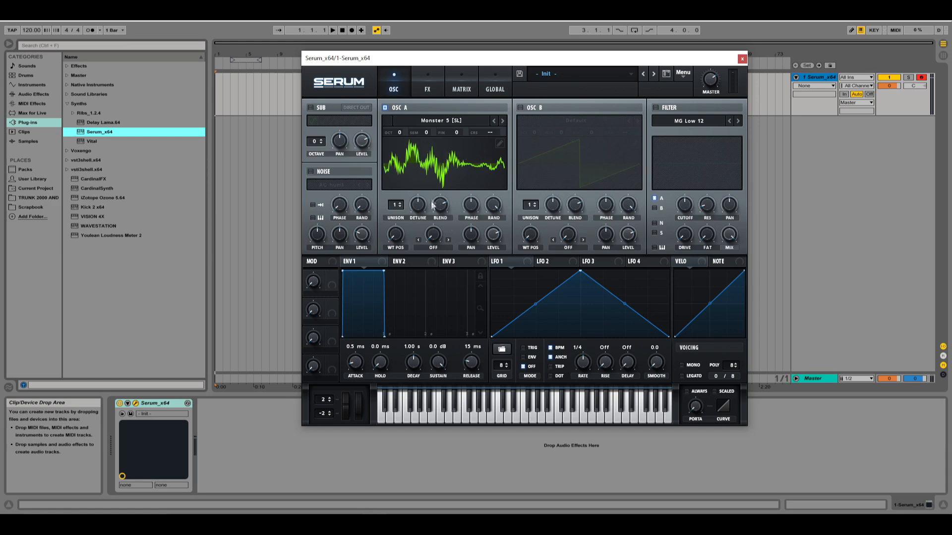
left_click_drag(405, 241, 405, 220)
Enable the filter with the FPhs 12HL6+ type and set its cutoff to about 322 Hz.
left_click(656, 107)
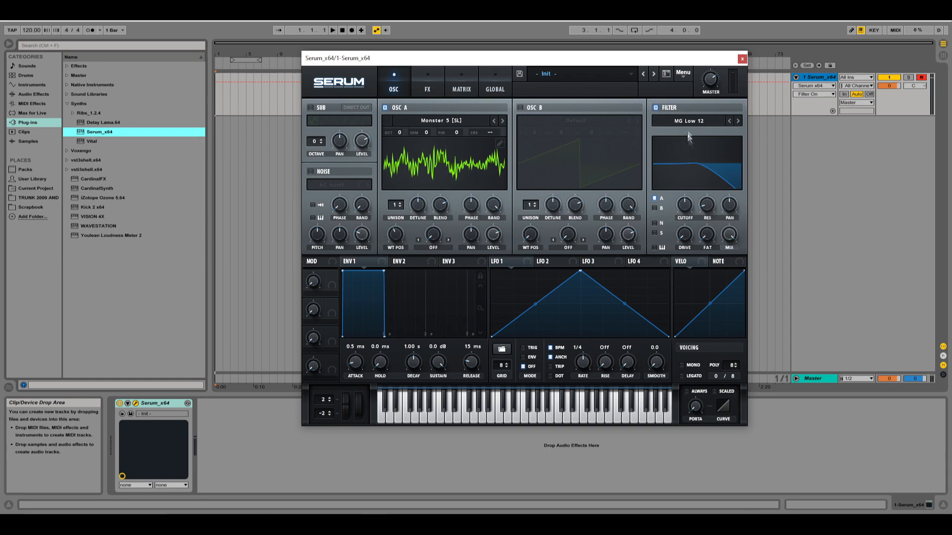
left_click(688, 121)
mouse_move(680, 153)
left_click(758, 284)
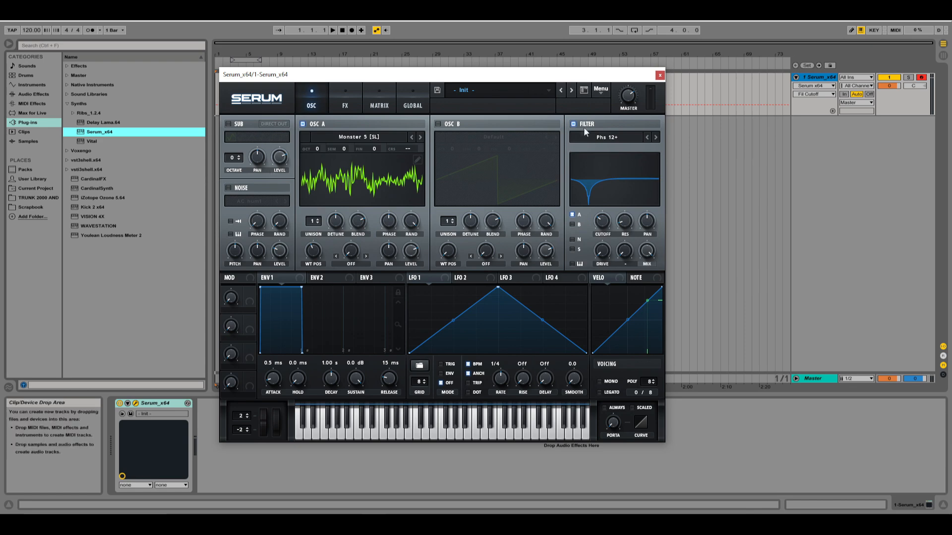
left_click(611, 142)
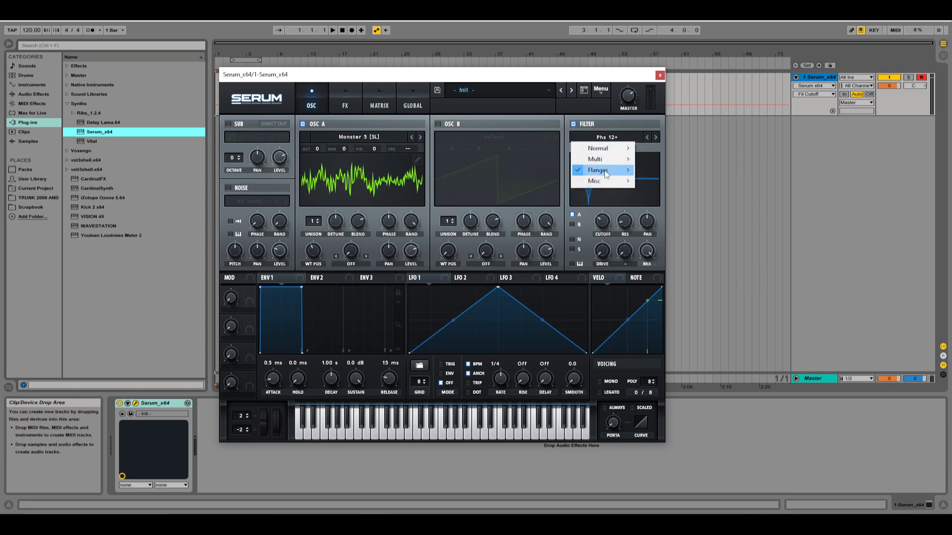
mouse_move(605, 170)
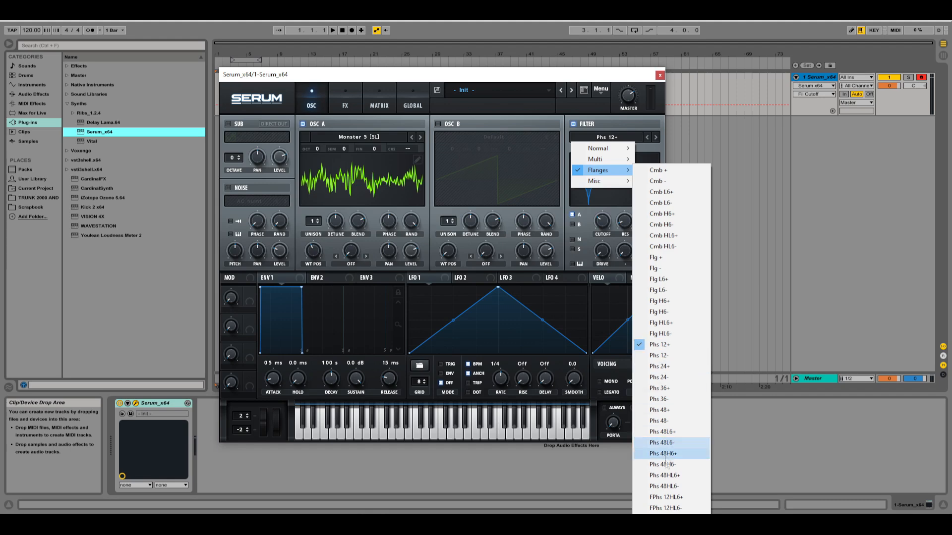
left_click(667, 497)
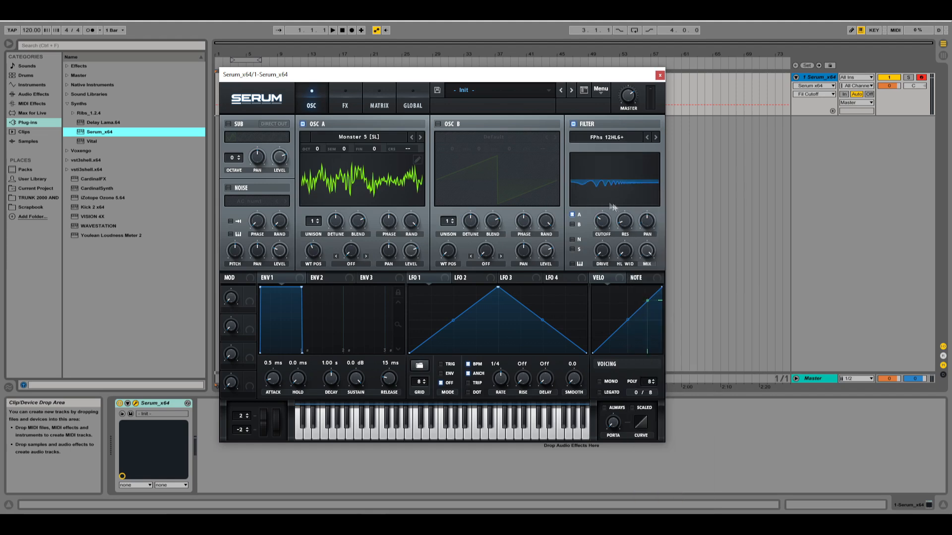
left_click_drag(610, 224, 622, 96)
left_click_drag(610, 165, 613, 200)
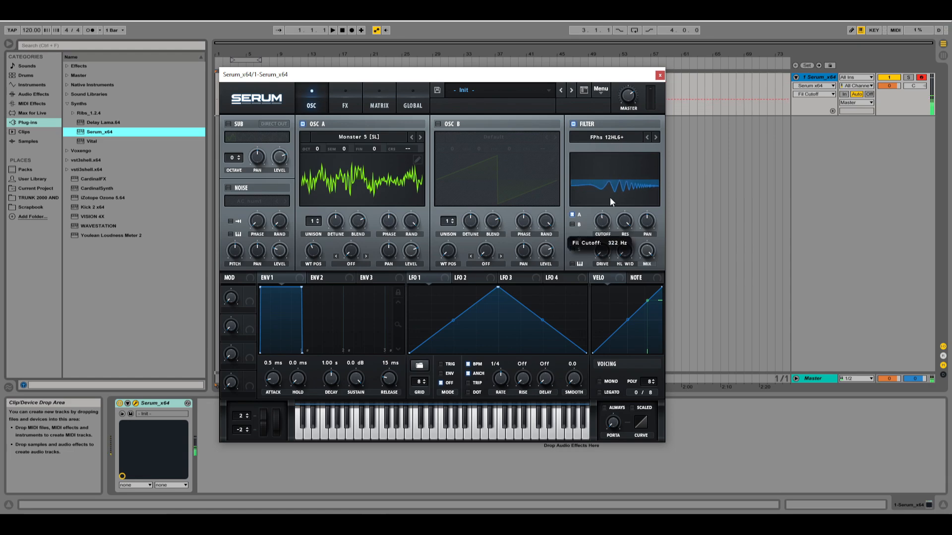
Move LFO 1's peak close to the start of its shape and assign LFO 1 to oscillator A's wavetable position.
left_click_drag(498, 292, 434, 253)
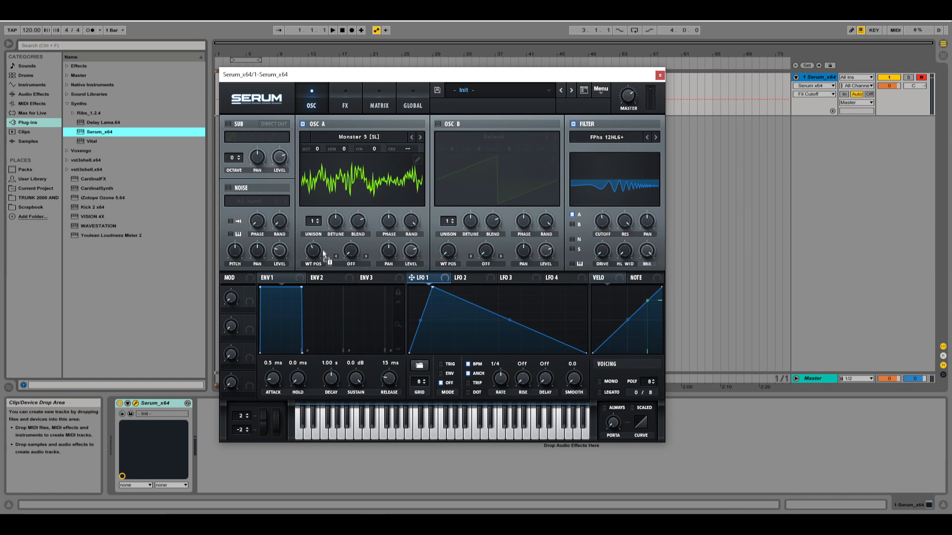
left_click_drag(323, 252, 318, 251)
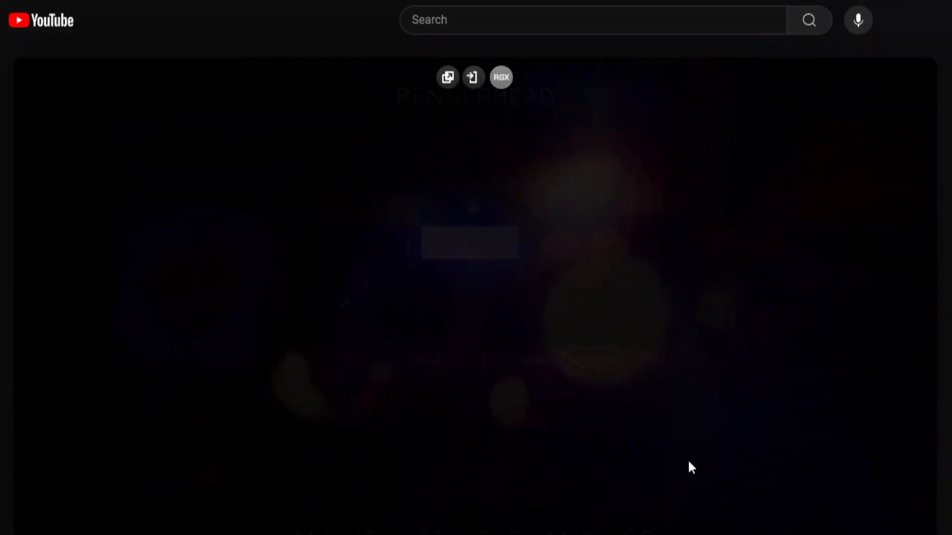
left_click(528, 244)
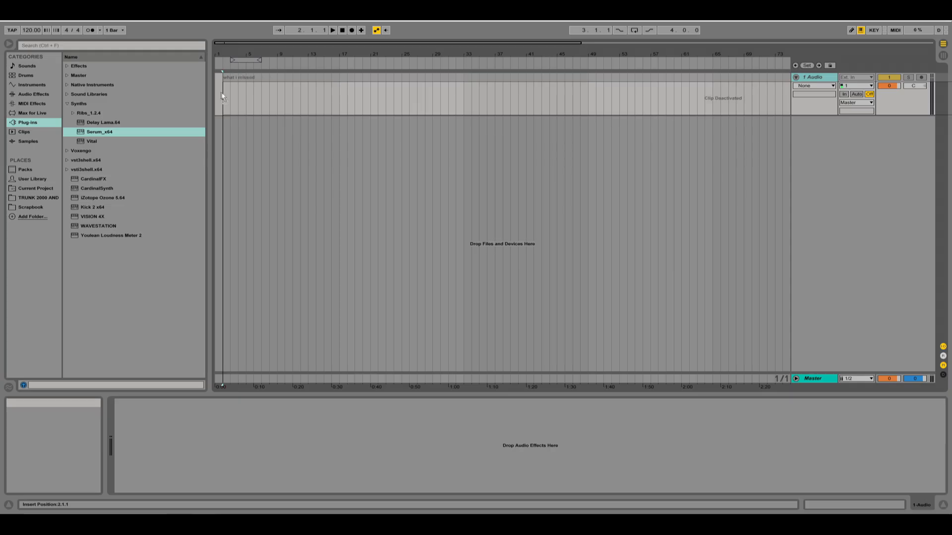
Reactivate the "what i missed" audio clip and open its sample properties, with the project tempo set to 83 BPM.
left_click(296, 96)
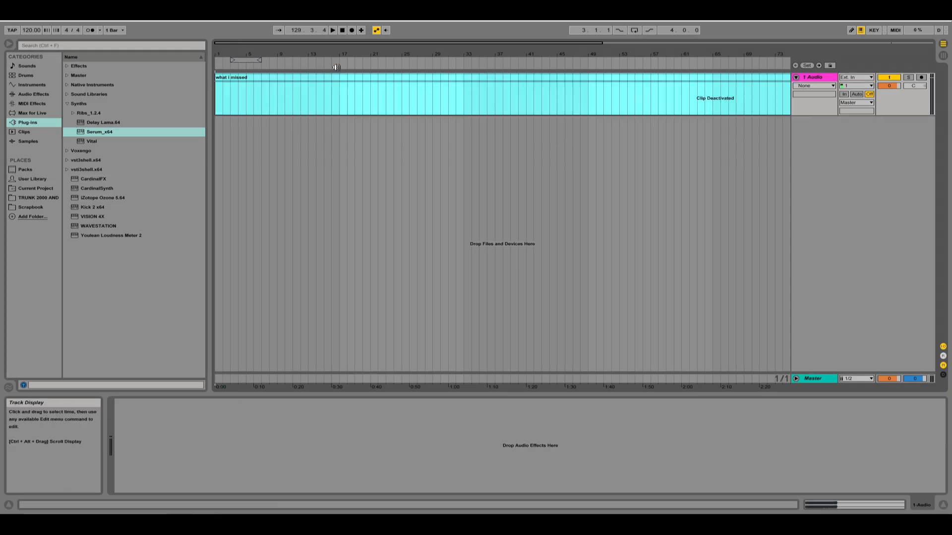
left_click_drag(209, 79, 170, 78)
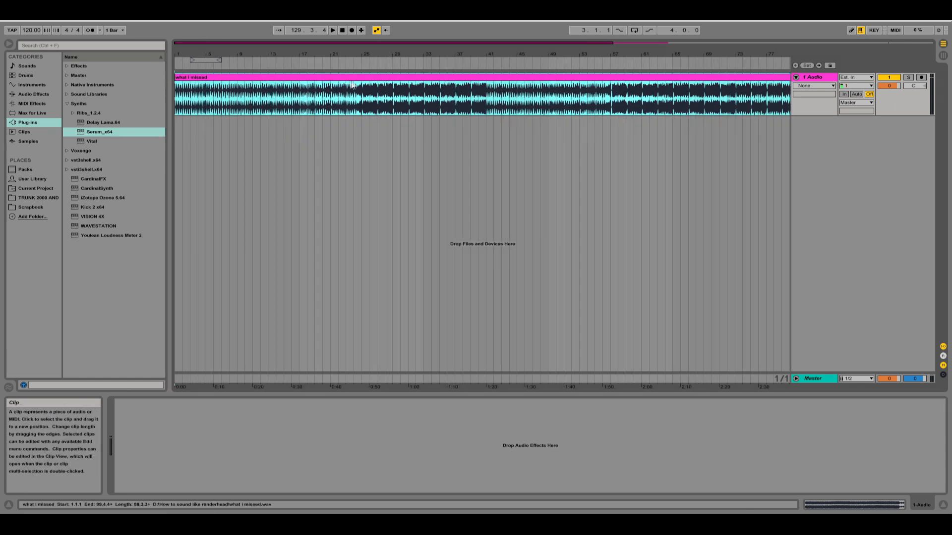
left_click(362, 103)
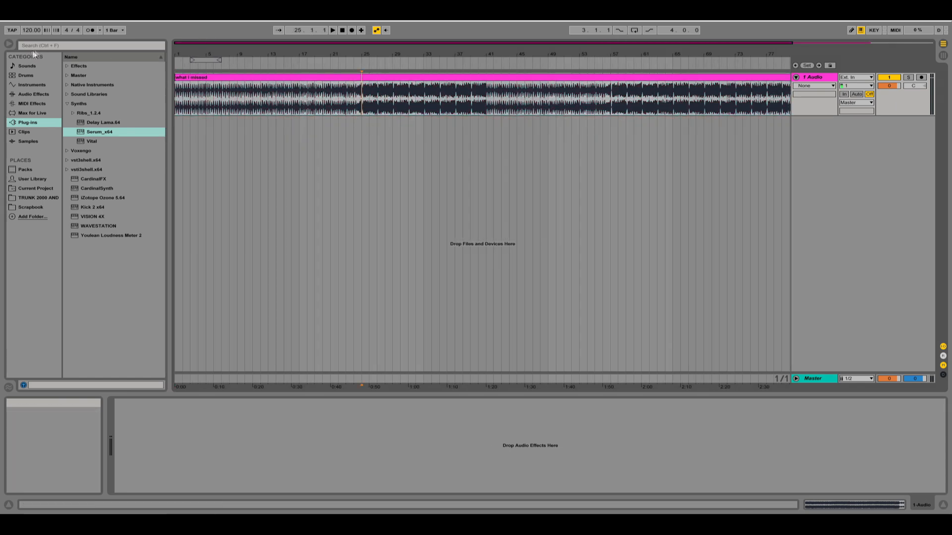
double_click(285, 84)
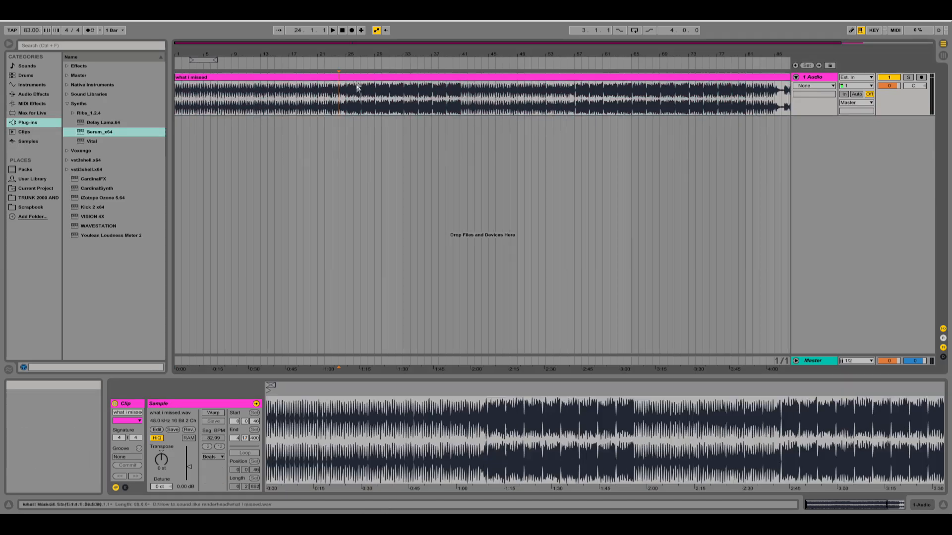
Select the section of the "what i missed" clip from bar 25 to bar 41.
left_click_drag(346, 97, 460, 97)
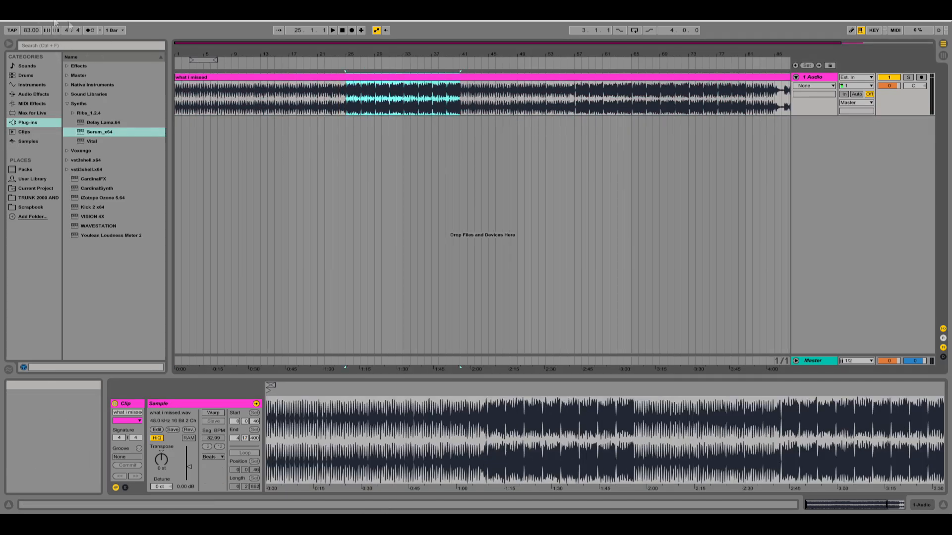
left_click_drag(321, 45, 361, 43)
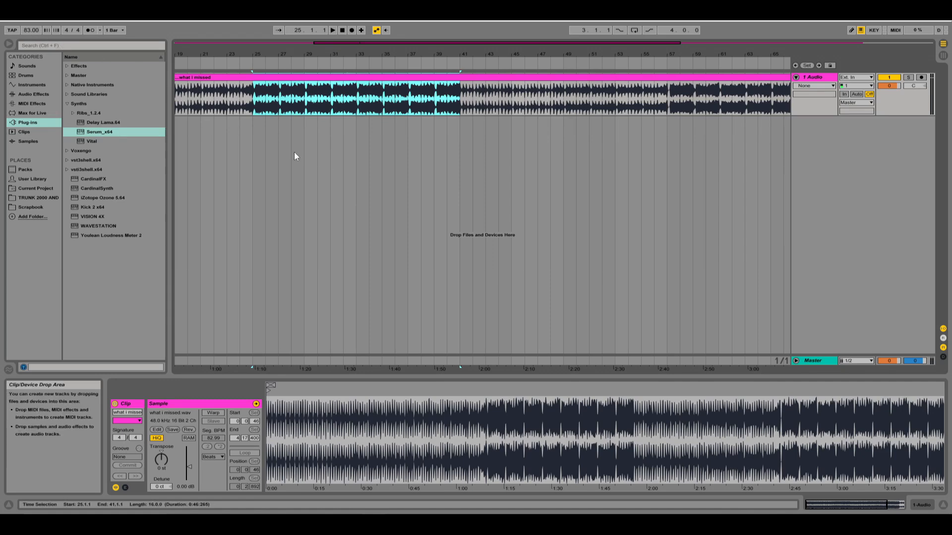
left_click_drag(333, 46, 407, 53)
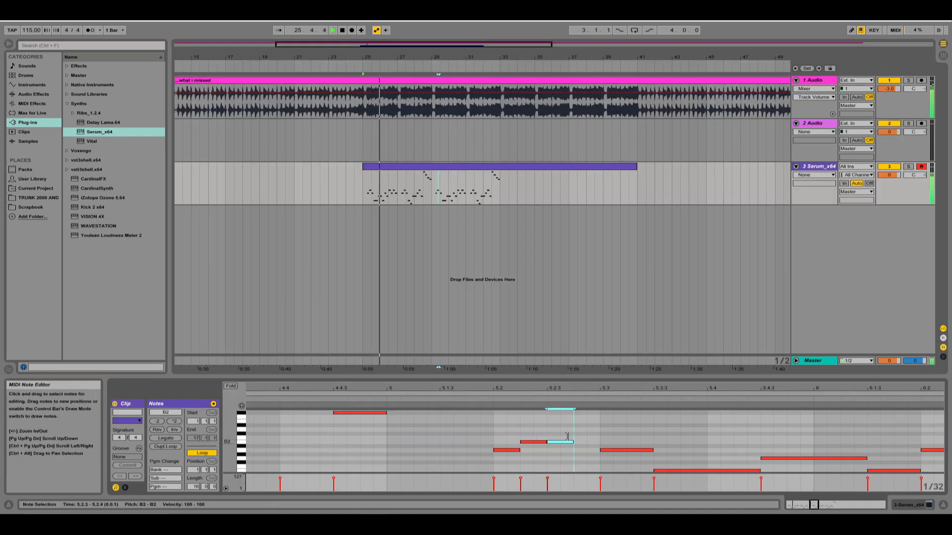
Add a short B2 note just before 5.3 in the Serum_x64 MIDI clip and play the pattern from around bar 29.
left_click_drag(566, 442, 600, 442)
double_click(584, 443)
left_click(432, 190)
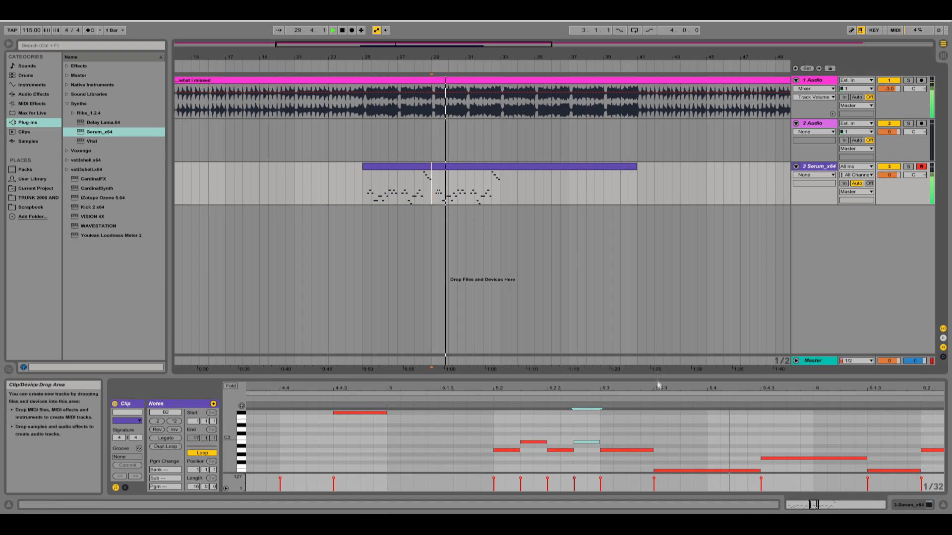
left_click_drag(655, 389, 414, 324)
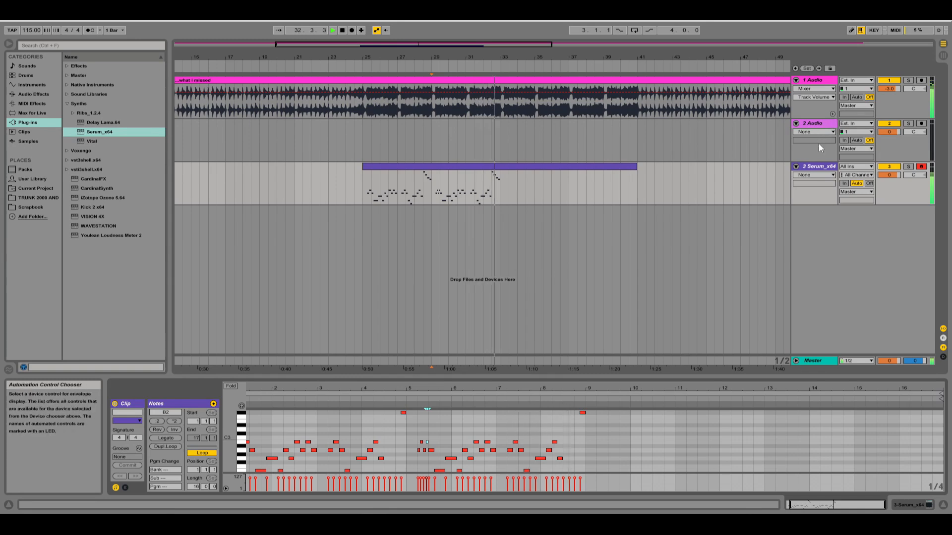
key("space")
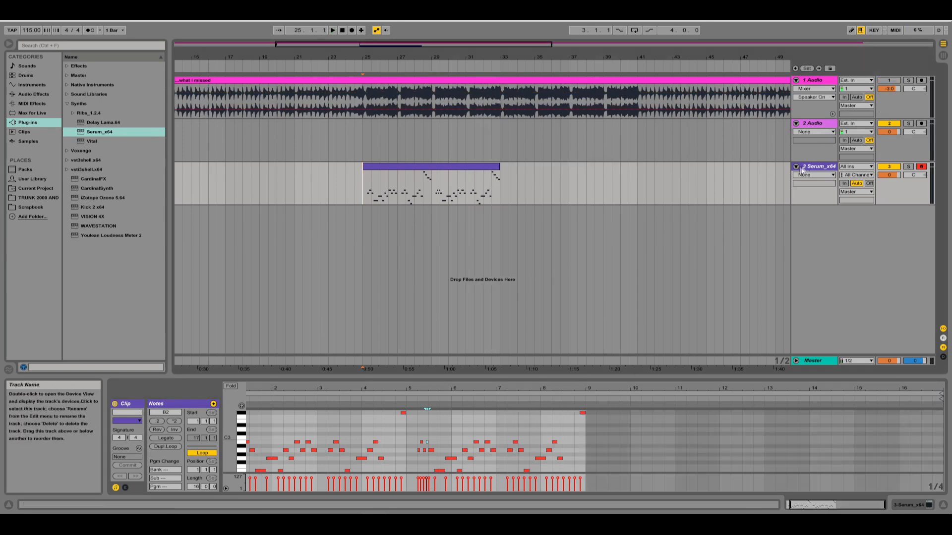
Collapse the empty second audio track and expand the Serum_x64 track.
left_click(796, 123, "alt")
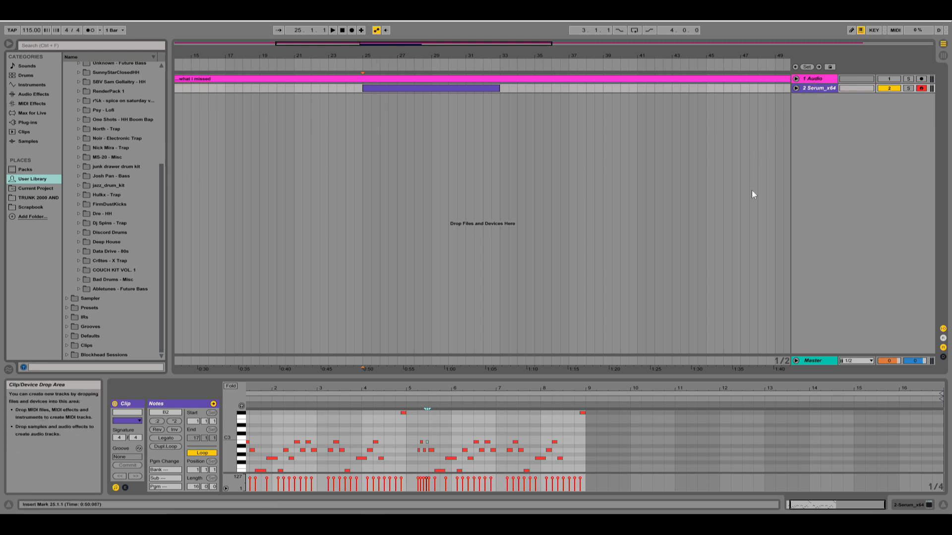
left_click(796, 87)
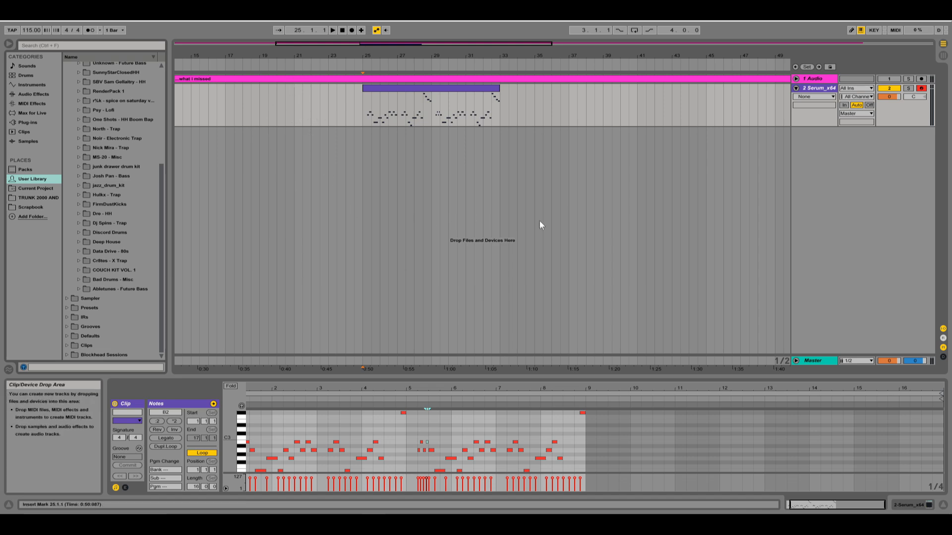
left_click(569, 225)
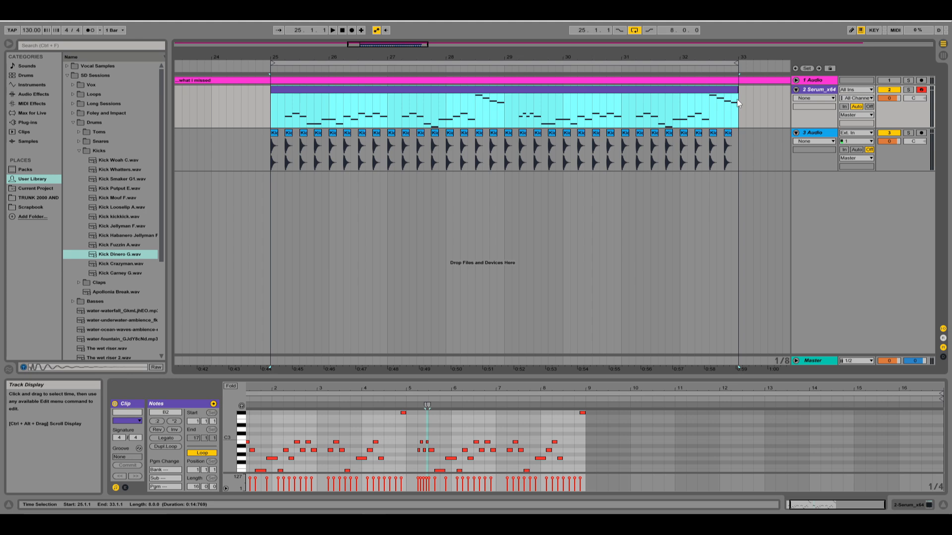
Play the loop and transpose the high notes leading into bar 29 down one octave in the MIDI clip.
key("space")
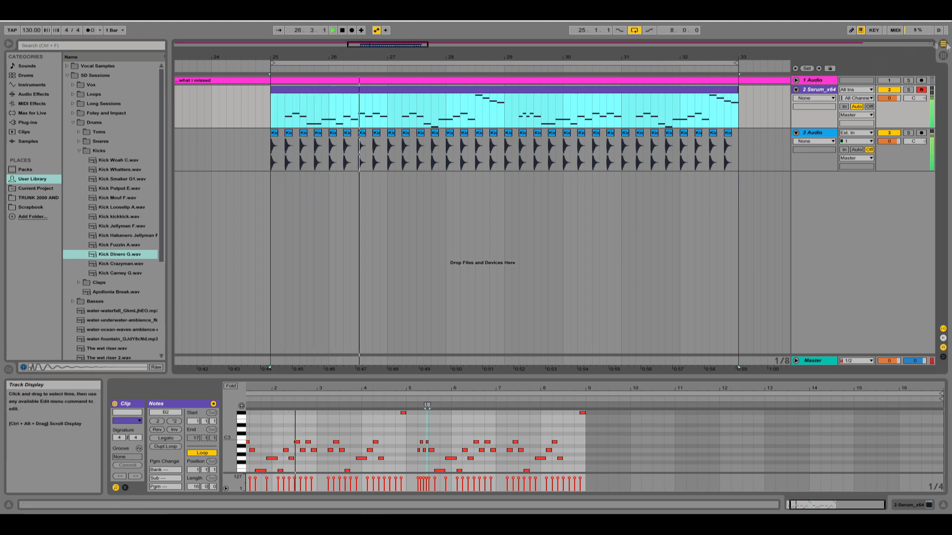
left_click(810, 93)
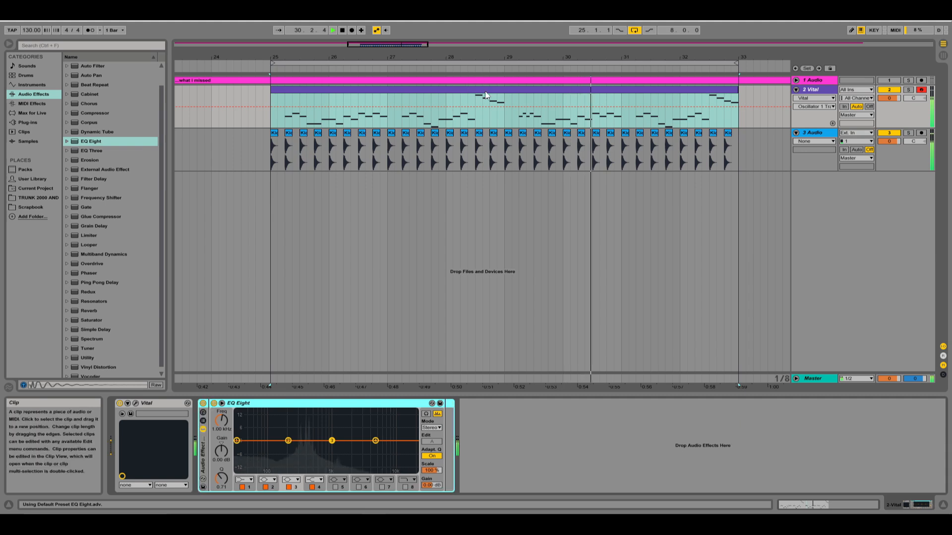
key("shift+Tab")
scroll(419, 449, "up", 2)
left_click_drag(418, 449, 369, 377)
key("shift+Down")
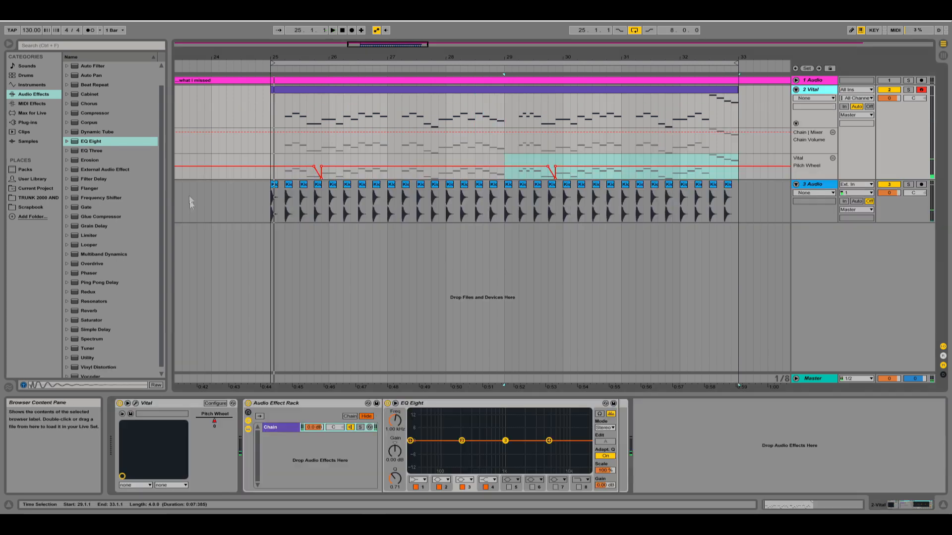
left_click(205, 257)
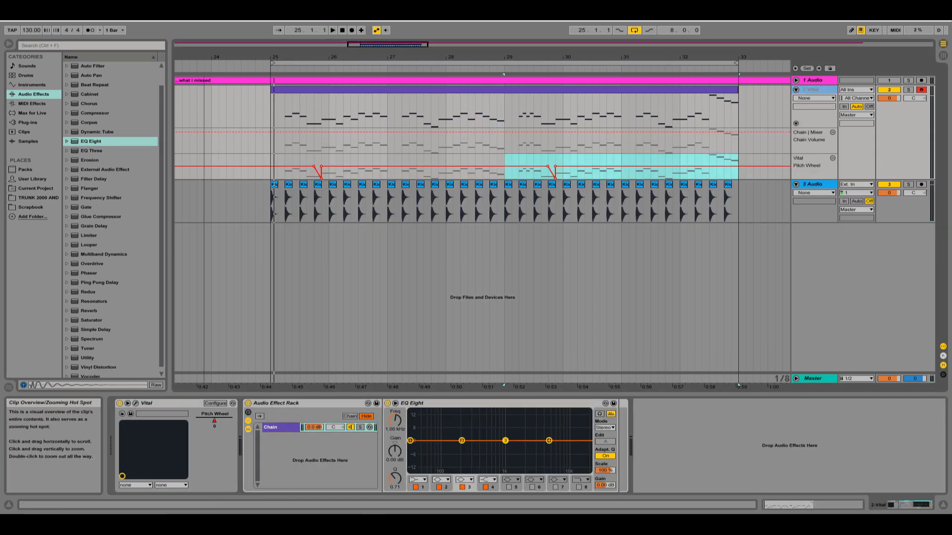
Shape a short ducking dip in the Vital track's Chain Volume automation at the kick on 25.2.
scroll(205, 258, "up", 5)
left_click_drag(352, 57, 356, 81)
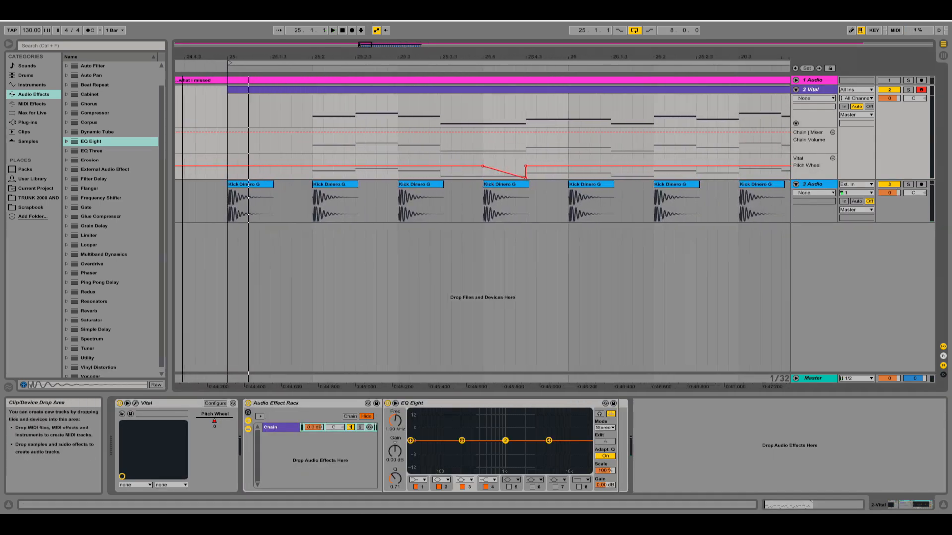
left_click_drag(315, 150, 321, 149)
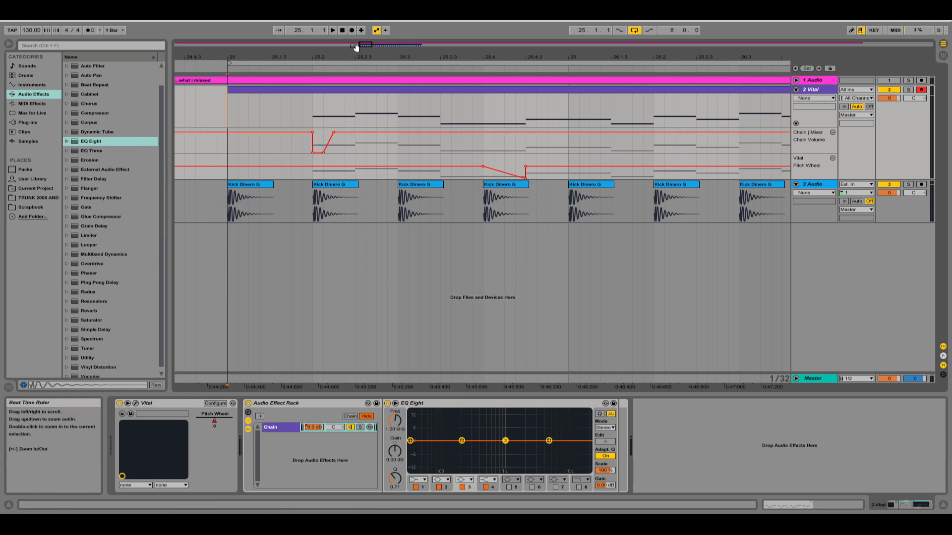
Repeat the Chain Volume ducking dip on every following kick up to bar 33.
left_click_drag(368, 45, 366, 38)
mouse_move(367, 47)
left_mouse_down()
mouse_move(394, 43)
mouse_move(376, 47)
left_mouse_up()
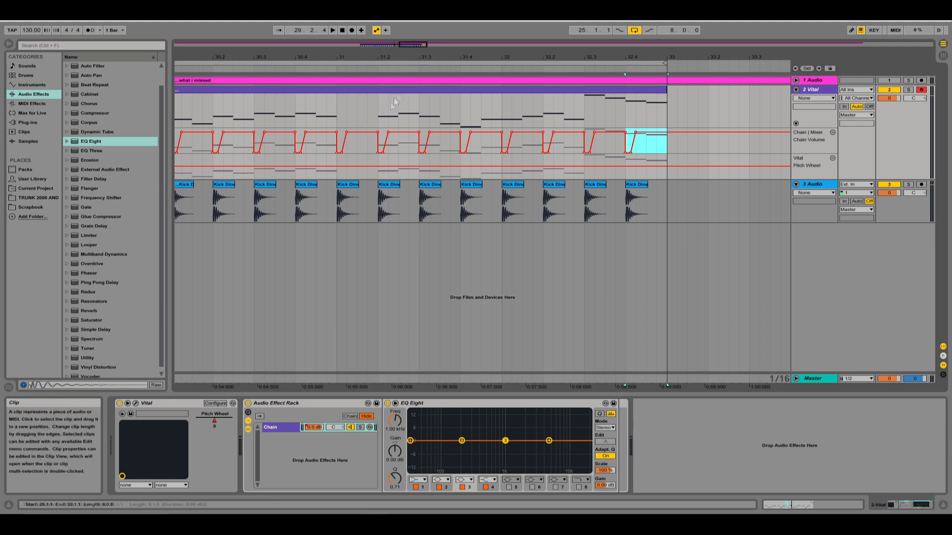
left_click_drag(419, 44, 416, 32)
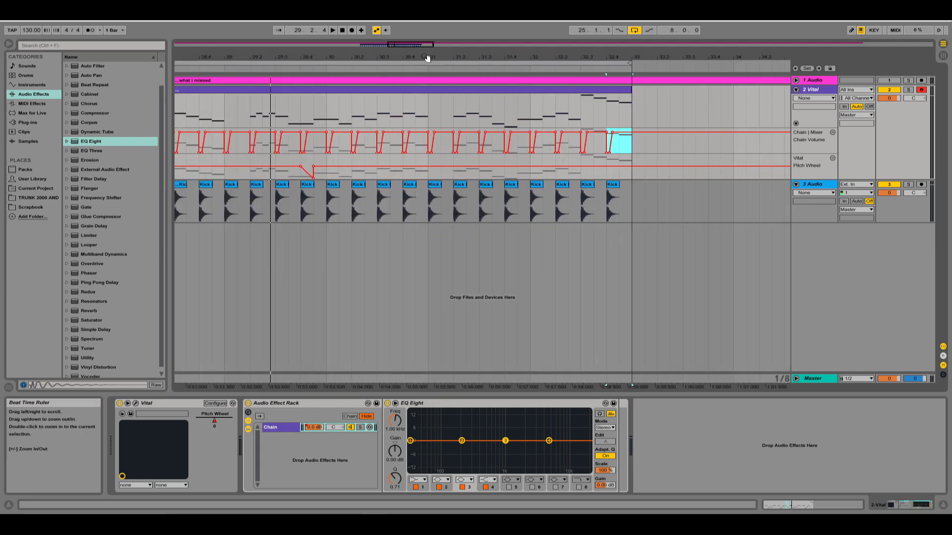
left_click_drag(430, 45, 429, 42)
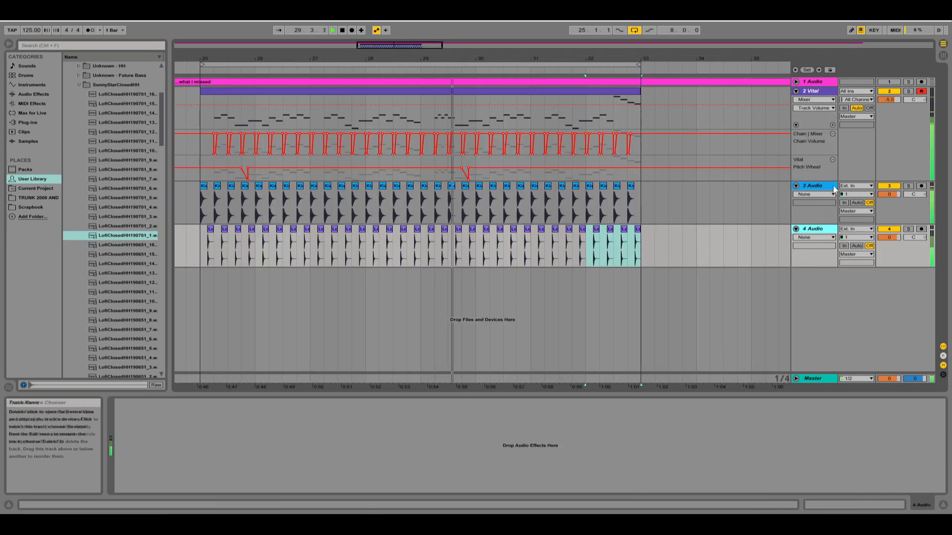
Group the kick track and lower the volume of the closed hi-hat track.
key("ctrl+g")
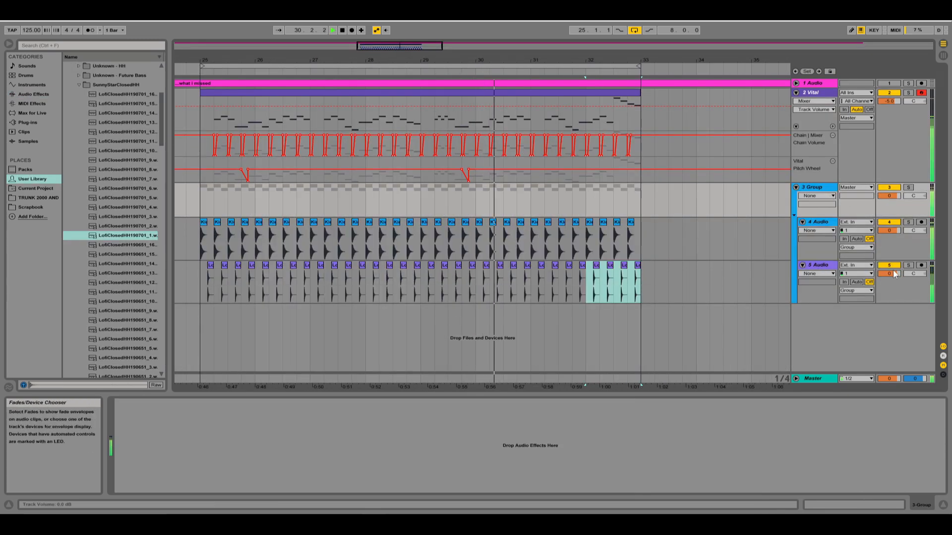
left_click_drag(898, 278, 898, 292)
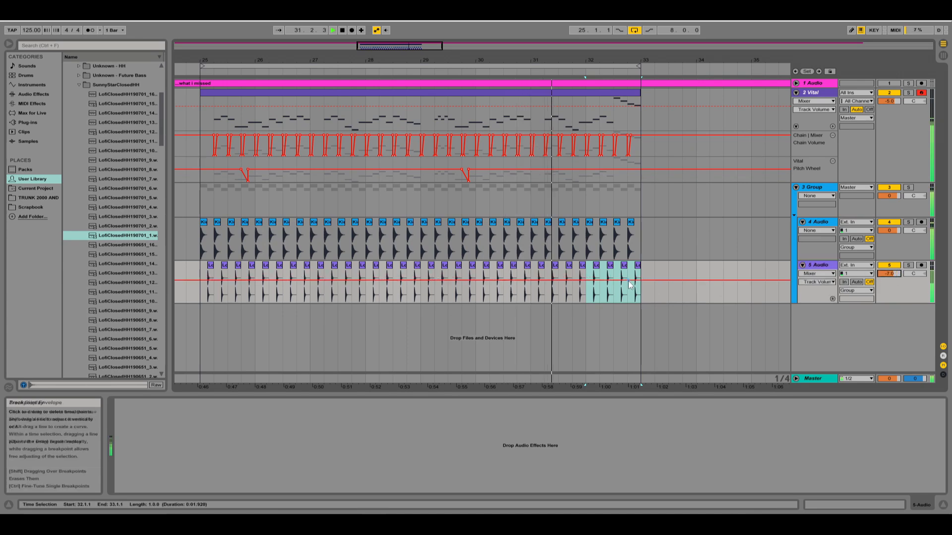
Set the closed hi-hat track's volume to -6 dB and add loops.wav at bar 25 on a new track inside the drum group.
left_click_drag(888, 275, 888, 271)
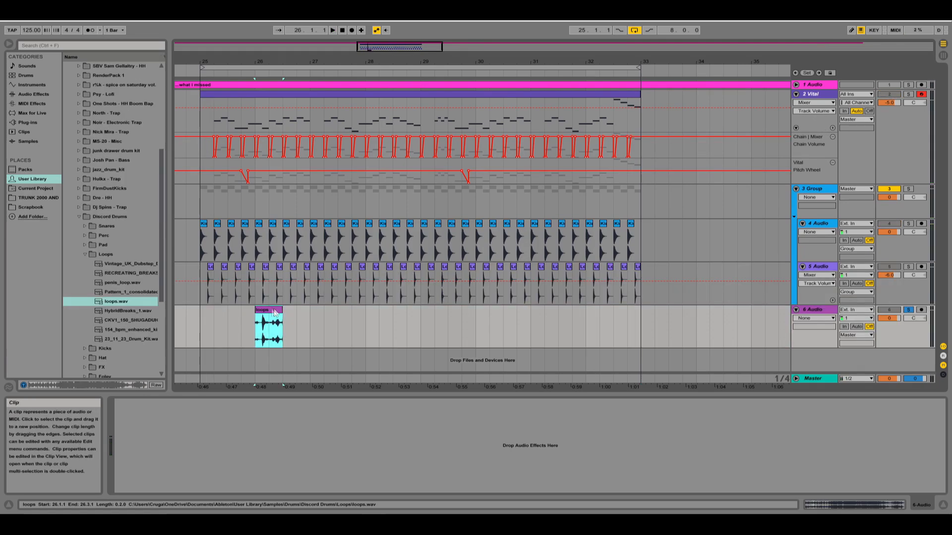
left_click_drag(270, 310, 217, 311)
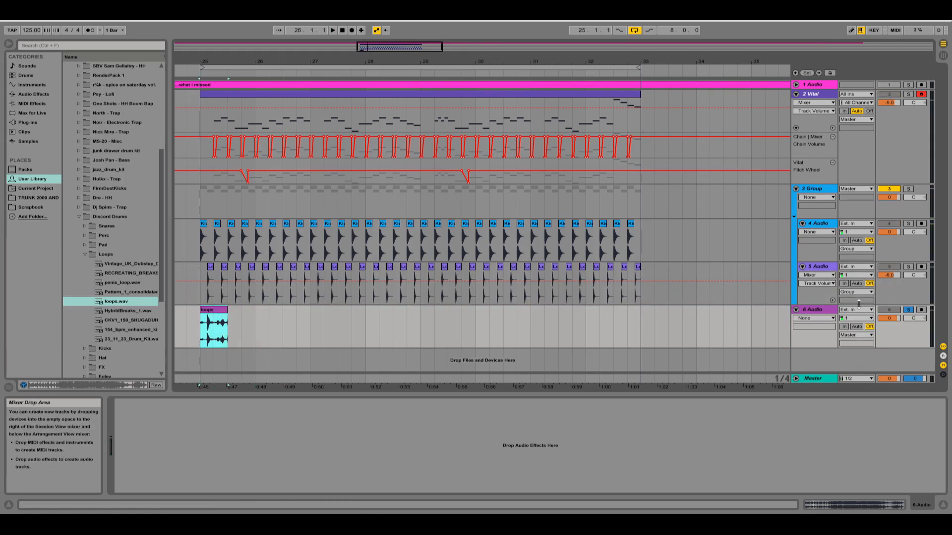
double_click(207, 321)
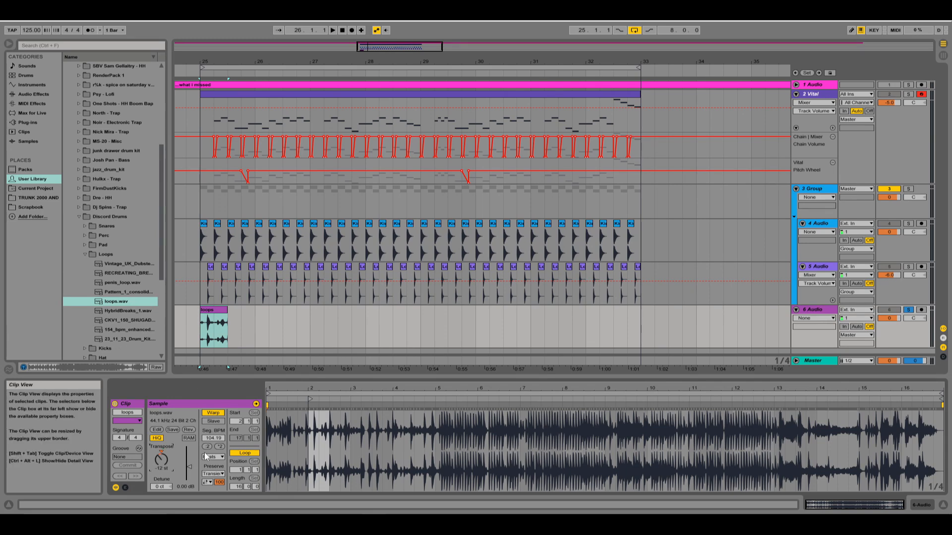
left_click_drag(818, 311, 816, 296)
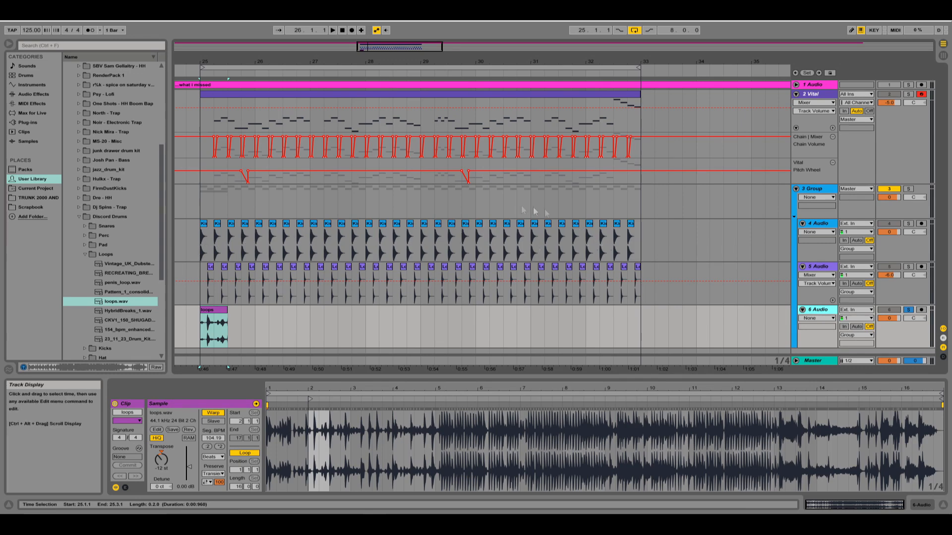
Change the first band's filter type in the loops track's EQ Eight and set its frequency to 457 Hz.
left_click_drag(403, 51, 498, 45)
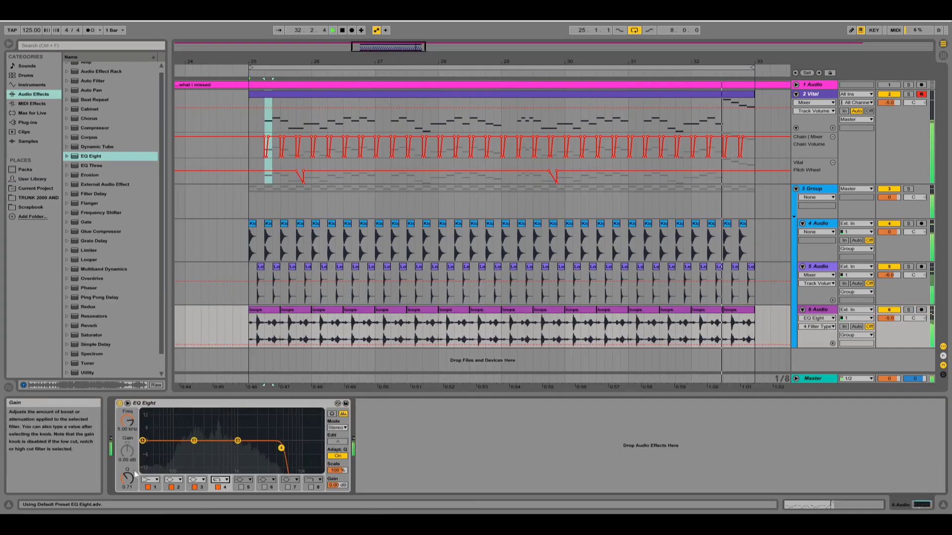
left_click(148, 481)
left_click(148, 420)
left_click_drag(127, 421, 127, 386)
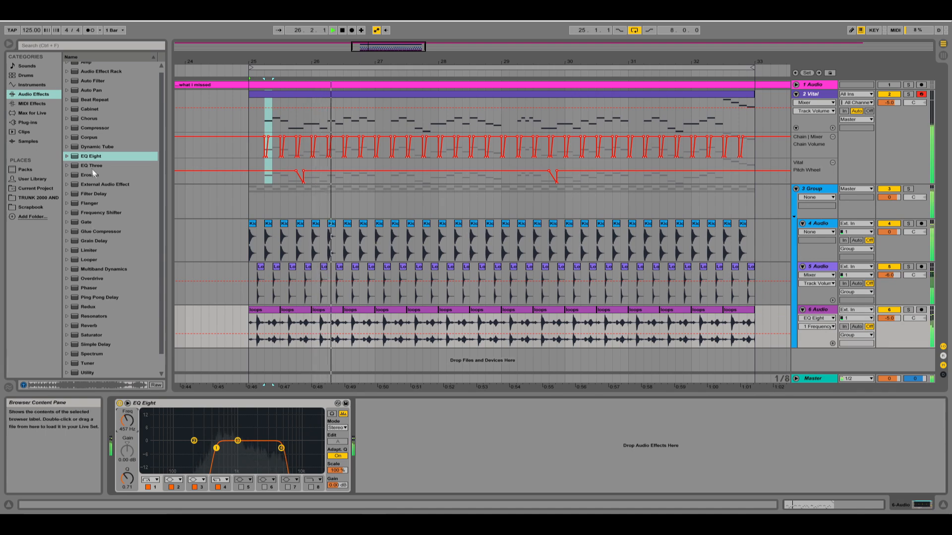
Add Erosion and Ozone Imager after EQ Eight on the loops track and enable Stereoize.
left_click_drag(90, 174, 390, 463)
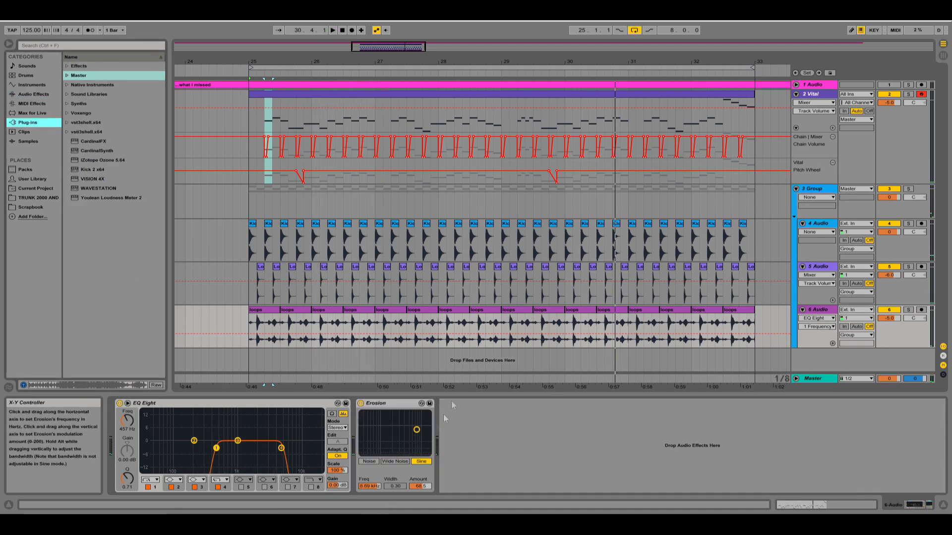
left_click(65, 77)
left_click_drag(102, 104, 255, 189)
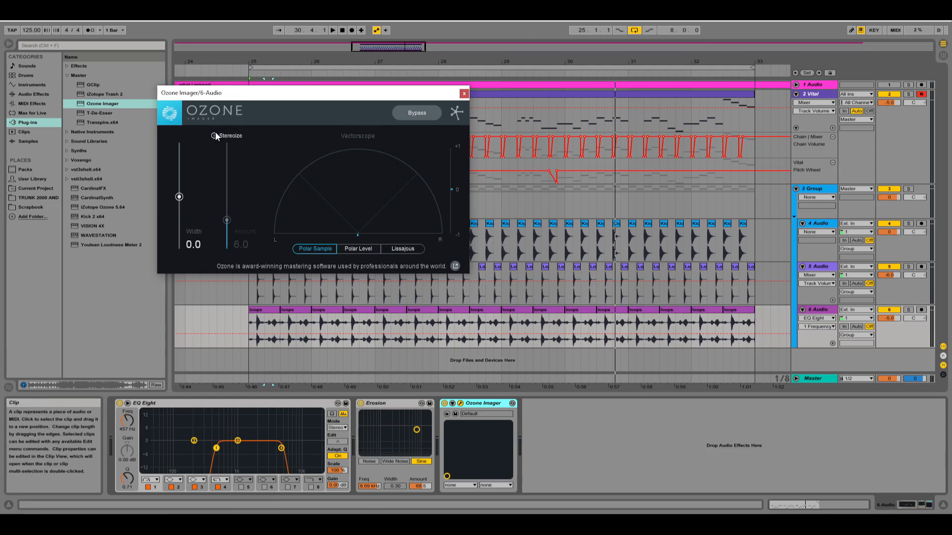
left_click(215, 134)
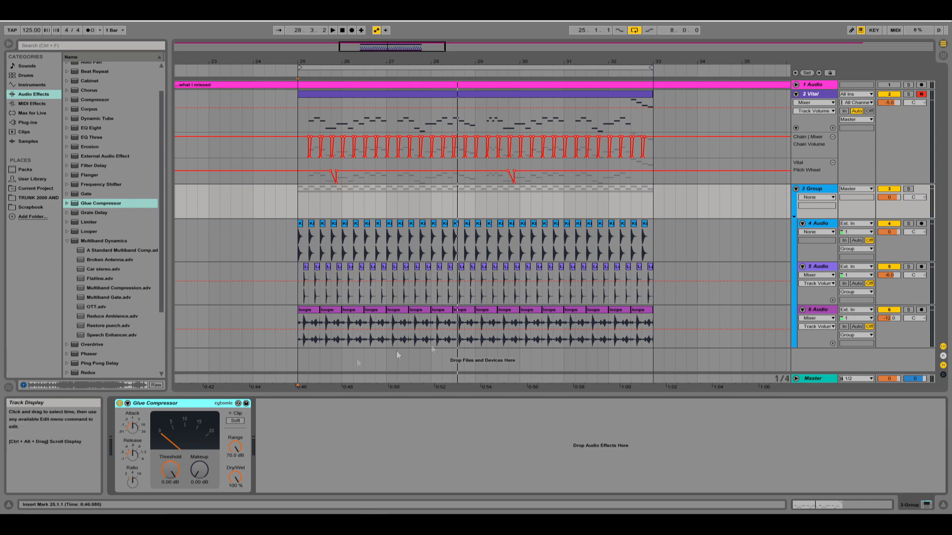
Set the drum group's Glue Compressor to a -4 dB threshold with Soft clipping enabled.
left_click(197, 472)
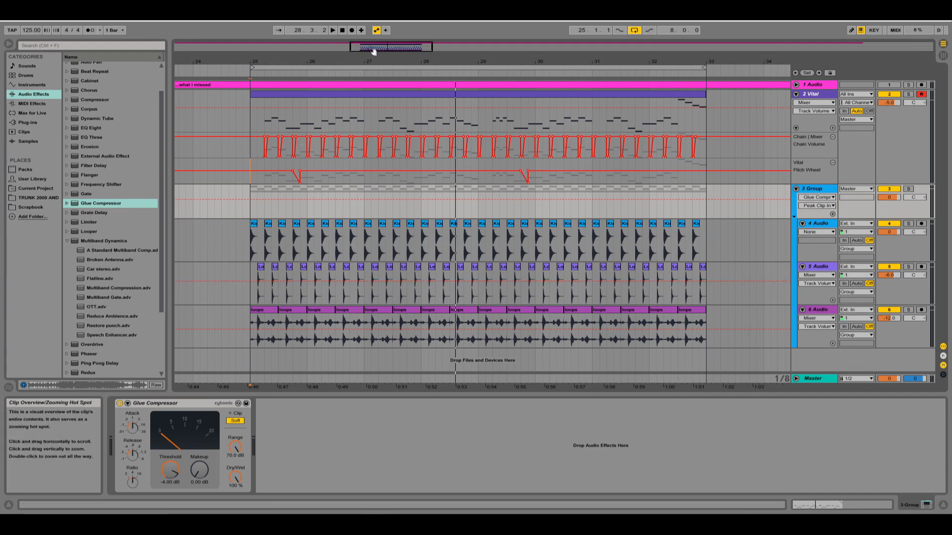
left_click_drag(352, 47, 350, 42)
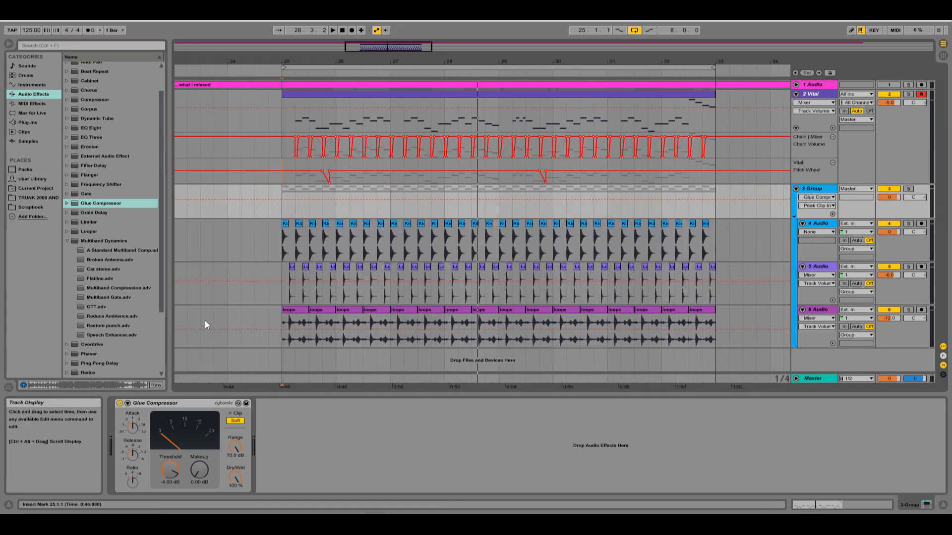
left_click_drag(361, 60, 361, 62)
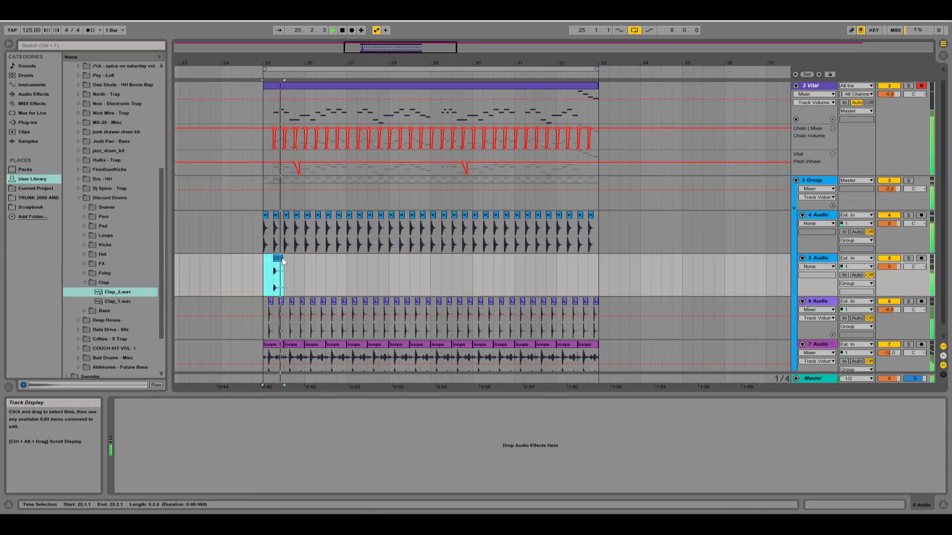
Duplicate the Clap_2 clip at 25.2 onto every second beat up to bar 33.
key("ctrl+d")
key("ctrl+d")
key("ctrl+d")
key("ctrl+d")
key("ctrl+d")
key("ctrl+d")
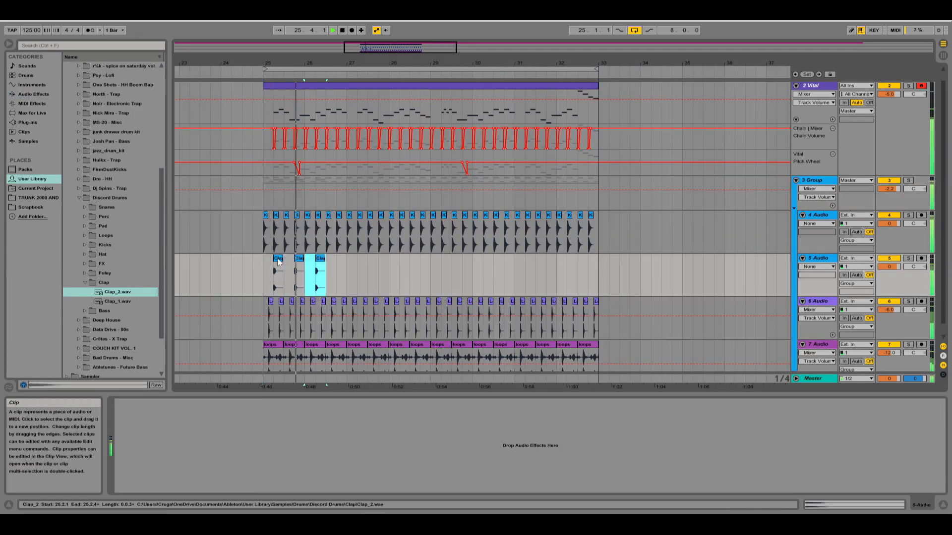
key("ctrl+d")
key("ctrl+d")
key("ctrl+d")
key("ctrl+d")
key("ctrl+d")
key("ctrl+d")
key("ctrl+d")
key("ctrl+d")
key("ctrl+d")
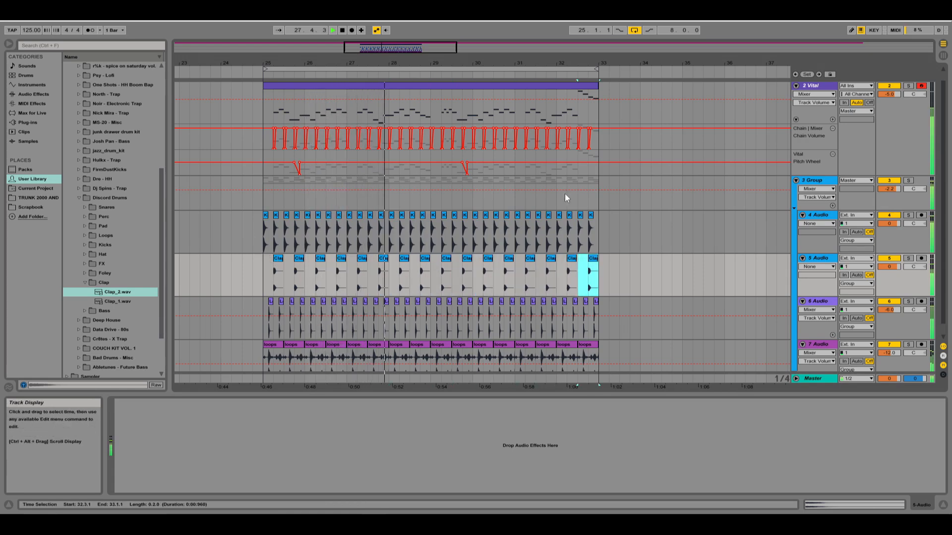
Load the closed hi-hat sample into a Simpler on the new MIDI track and record a hi-hat pattern from bar 25.
scroll(655, 247, "up", 1)
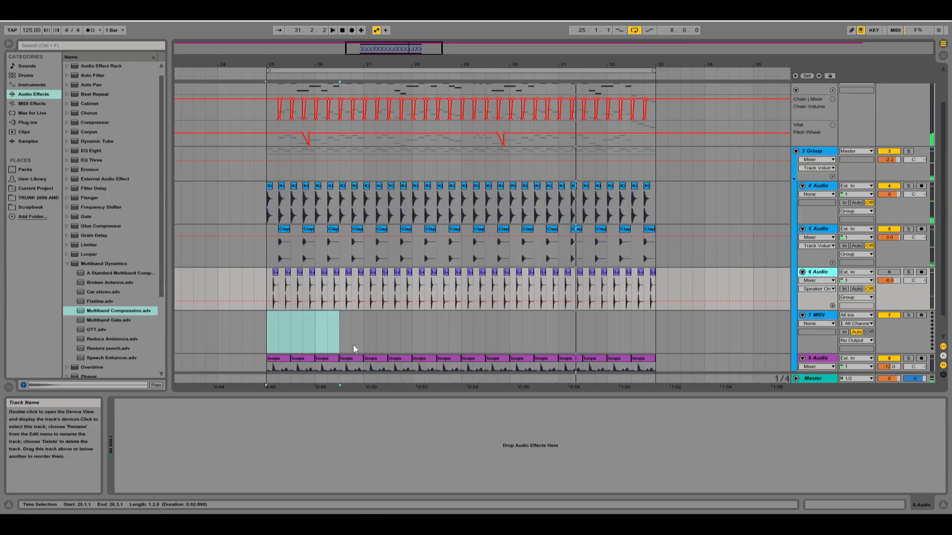
left_click(824, 316)
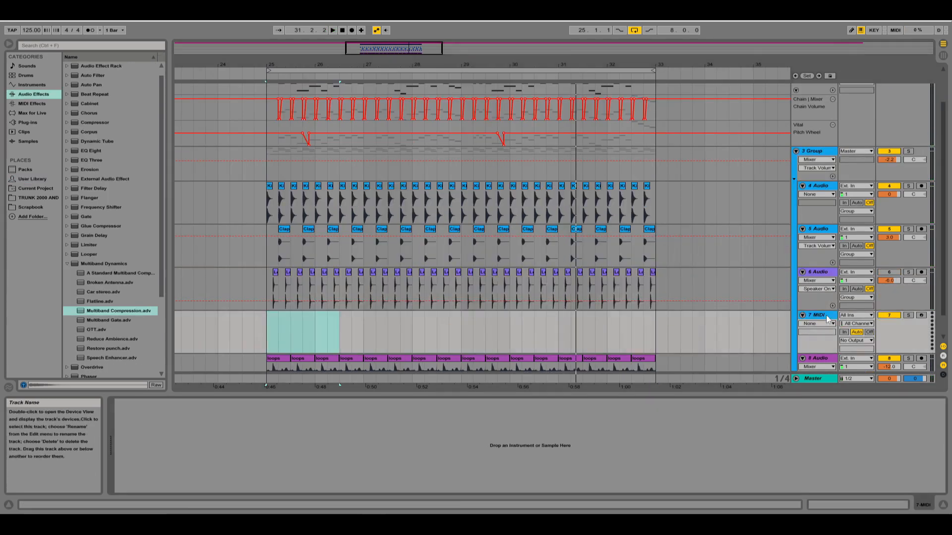
left_click(276, 272)
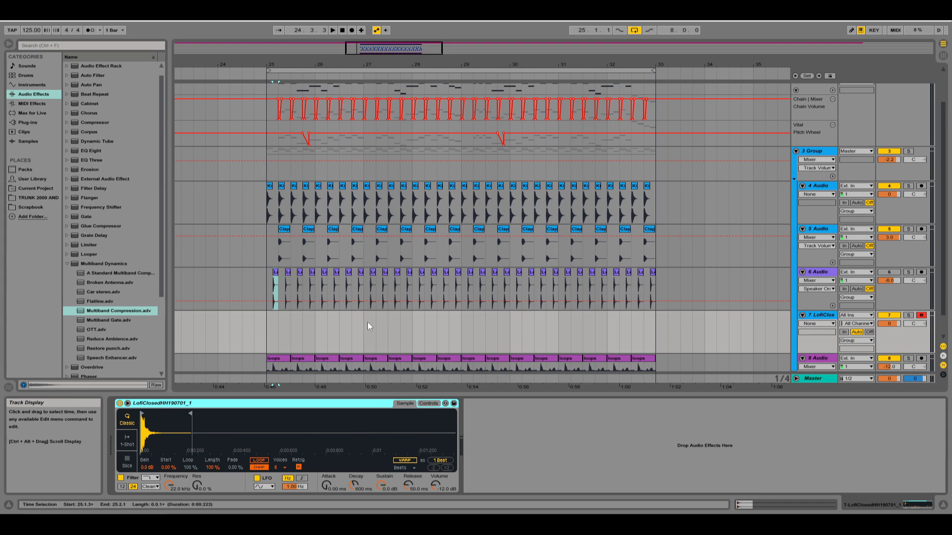
left_click(351, 30)
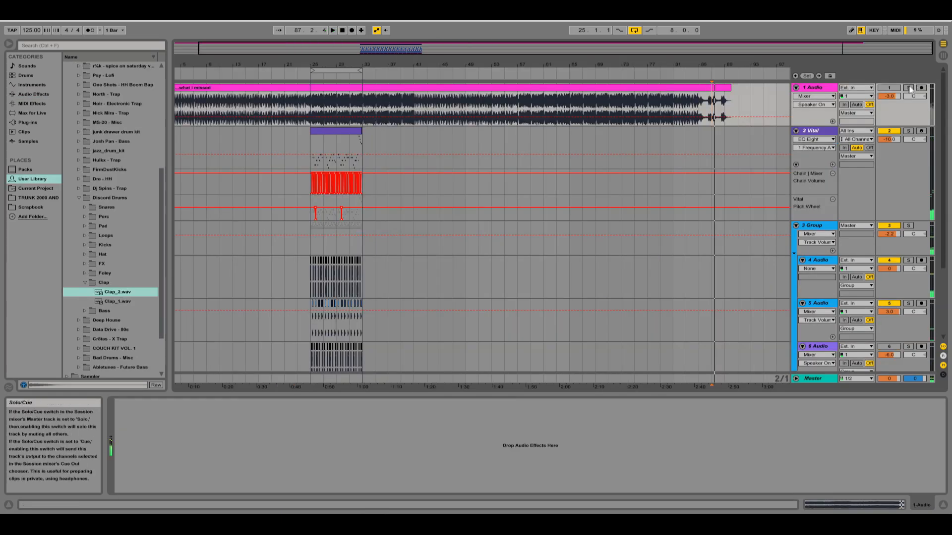
Solo the reference audio track and listen to its ending around bar 87.
left_click(909, 89)
key("space")
left_click_drag(787, 65, 790, 65)
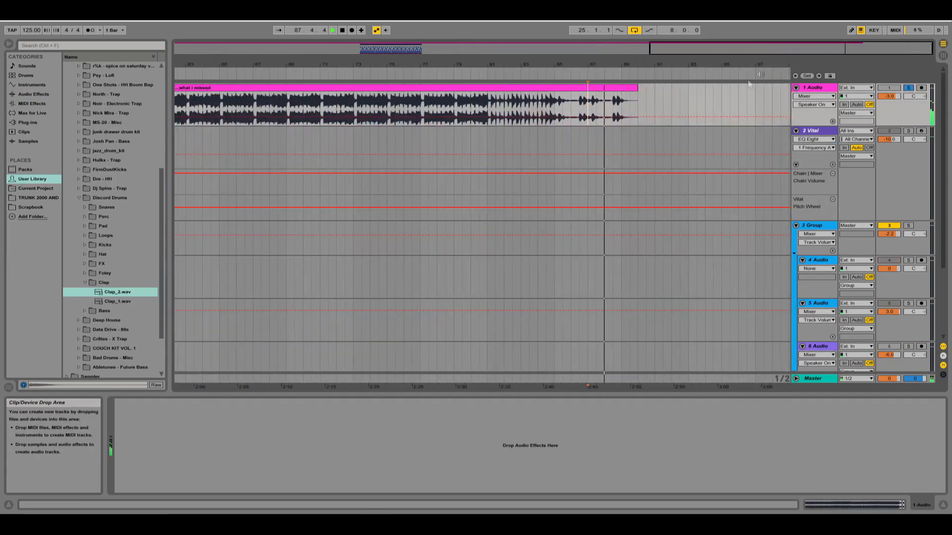
key("space")
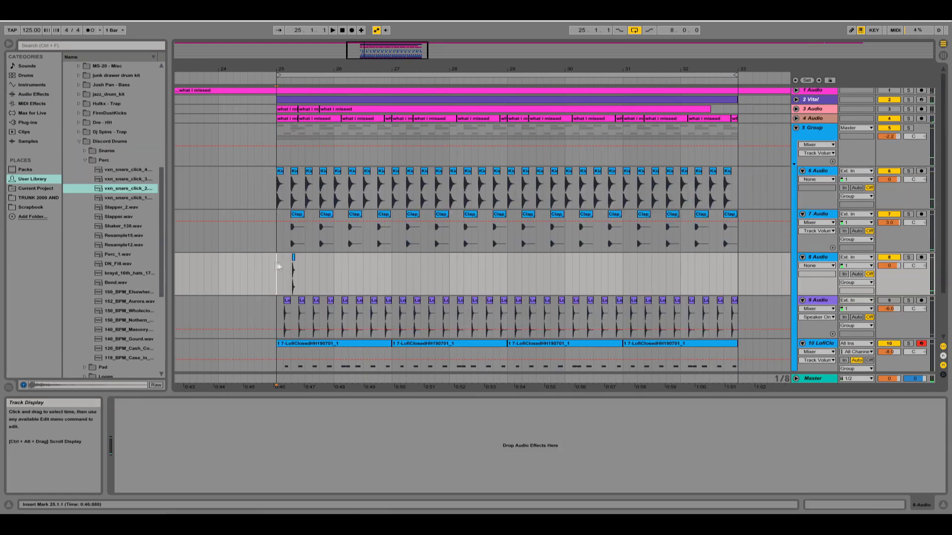
Duplicate the vxn_snare_click_2 clip at 25.2 onto every second beat up to bar 33 while the loop plays.
left_click_drag(275, 263, 307, 270)
key("ctrl+d")
key("space")
left_click(269, 262)
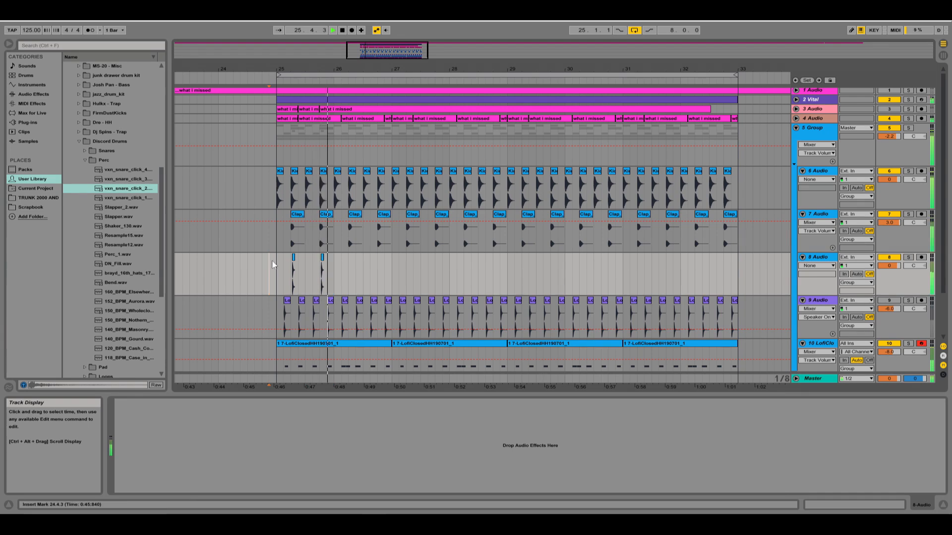
mouse_move(275, 261)
left_mouse_down()
mouse_move(341, 262)
mouse_move(287, 257)
left_mouse_up()
key("ctrl+d")
key("ctrl+z")
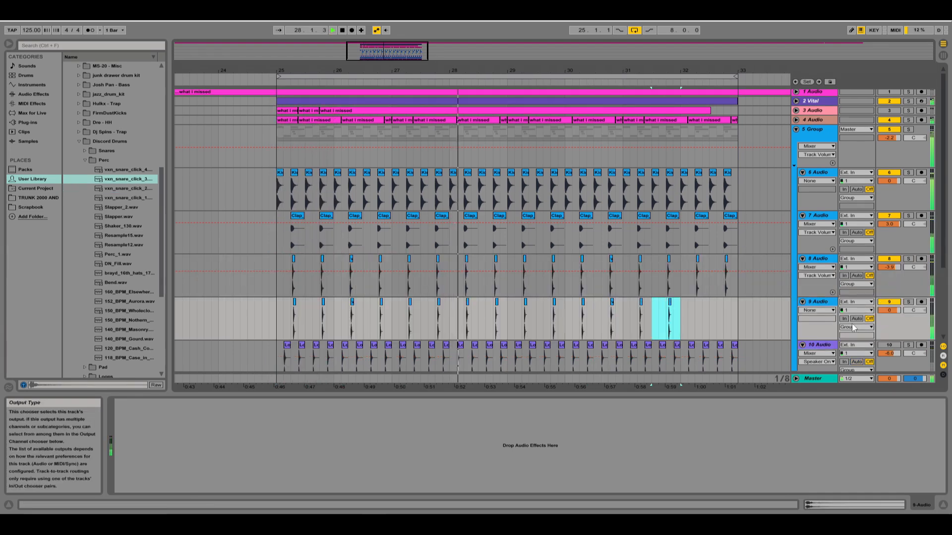
key("ctrl+d")
key("ctrl+d")
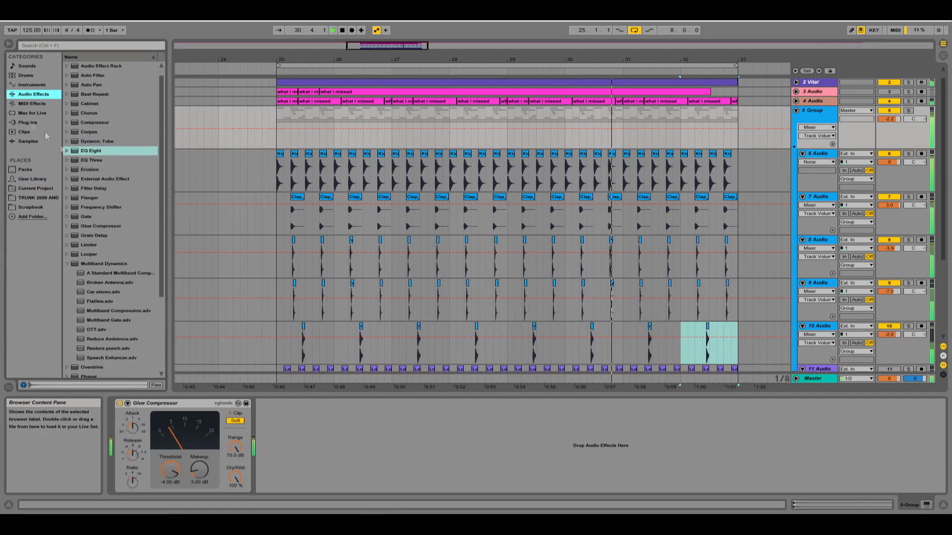
Add MSaturator before the Glue Compressor on the drum group and set the group's volume to -3 dB.
left_click(27, 122)
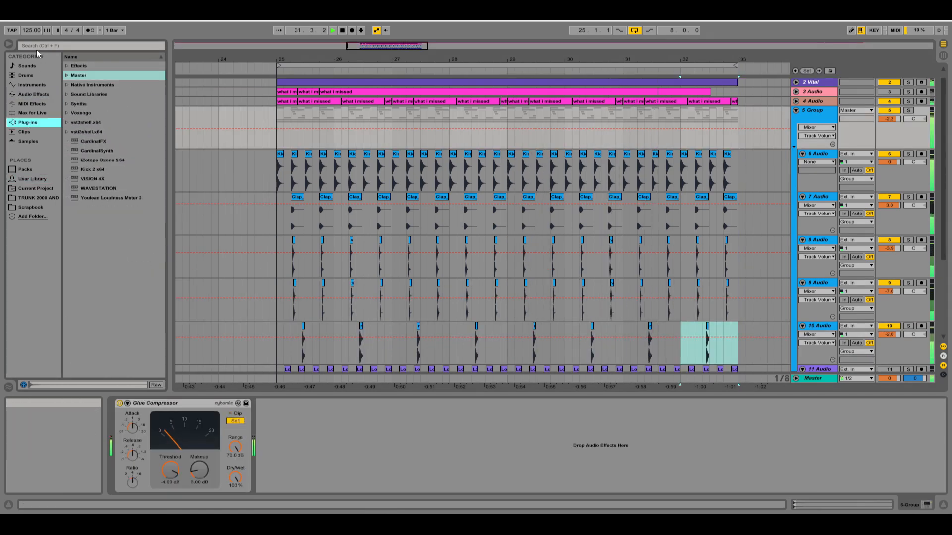
left_click(40, 46)
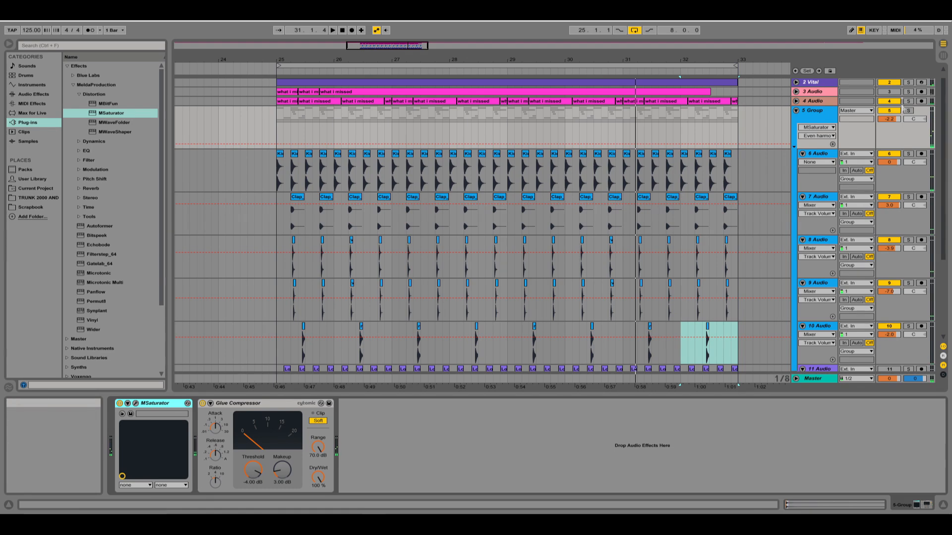
left_click(893, 119)
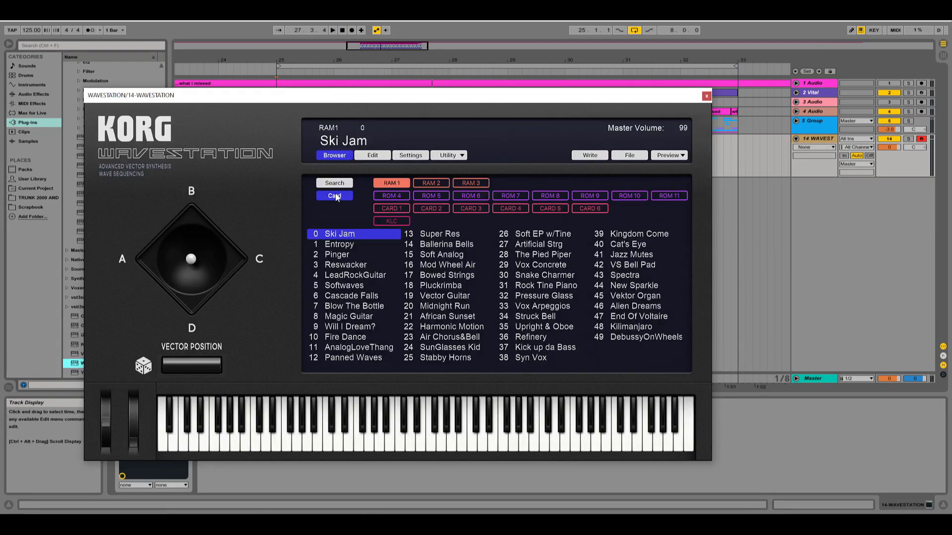
Choose the Fuzz Mallet bell patch through the Wavestation's category search and try out chord notes with it.
left_click(335, 183)
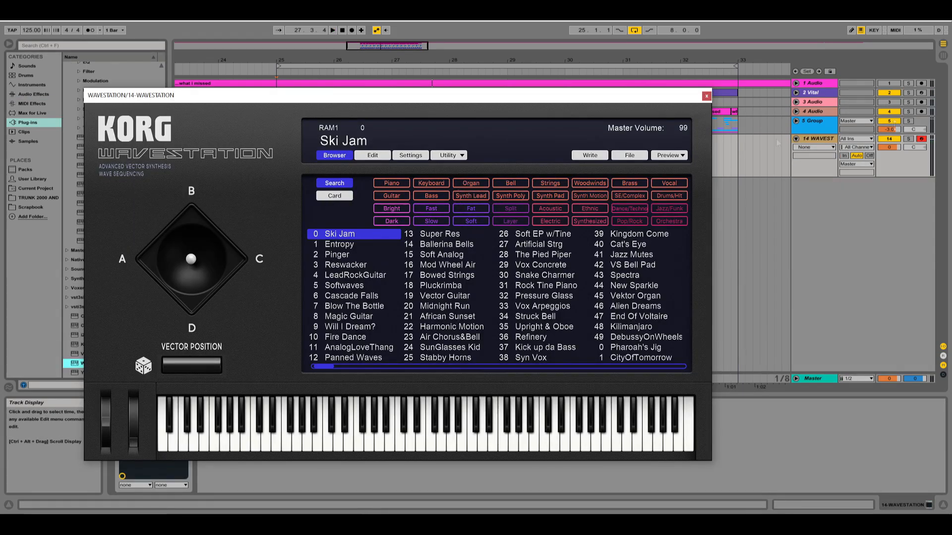
left_click(426, 186)
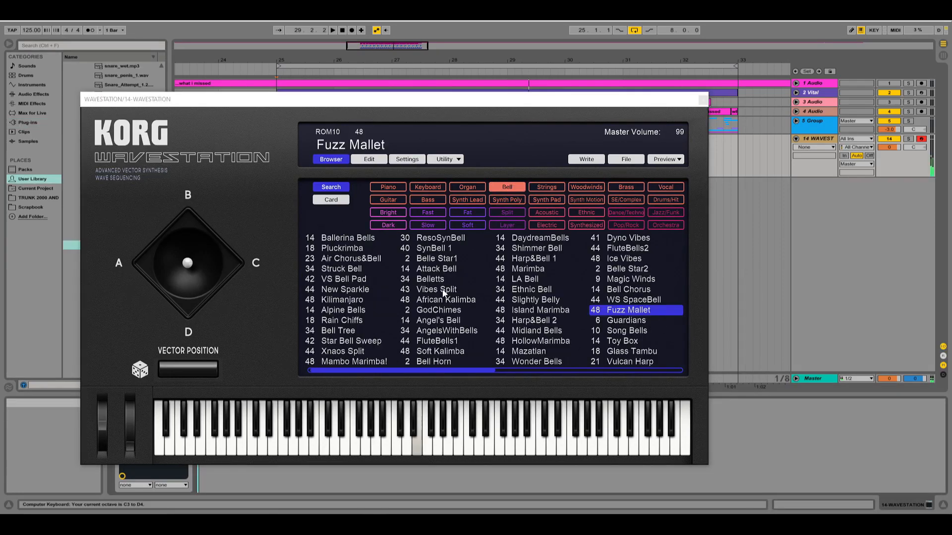
key("d")
key("g")
key("j")
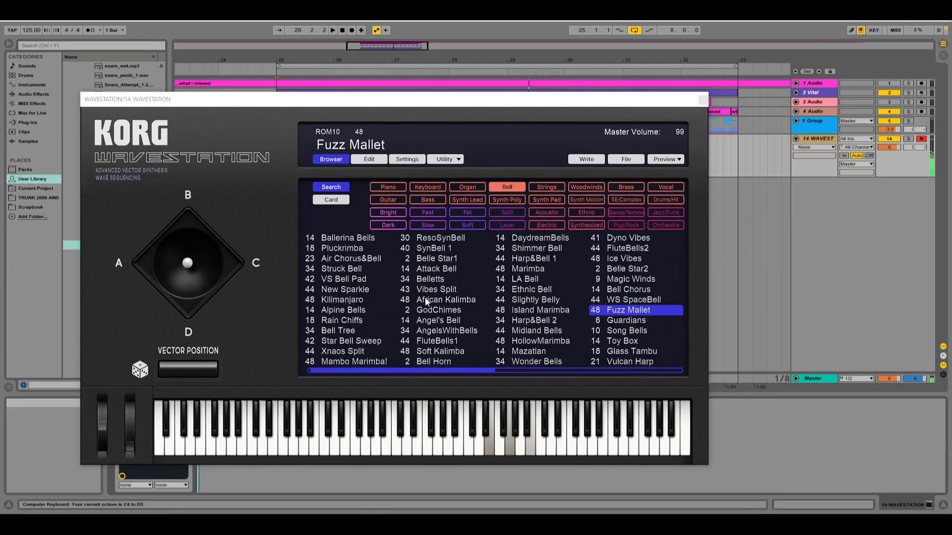
key("d")
key("j")
key("l")
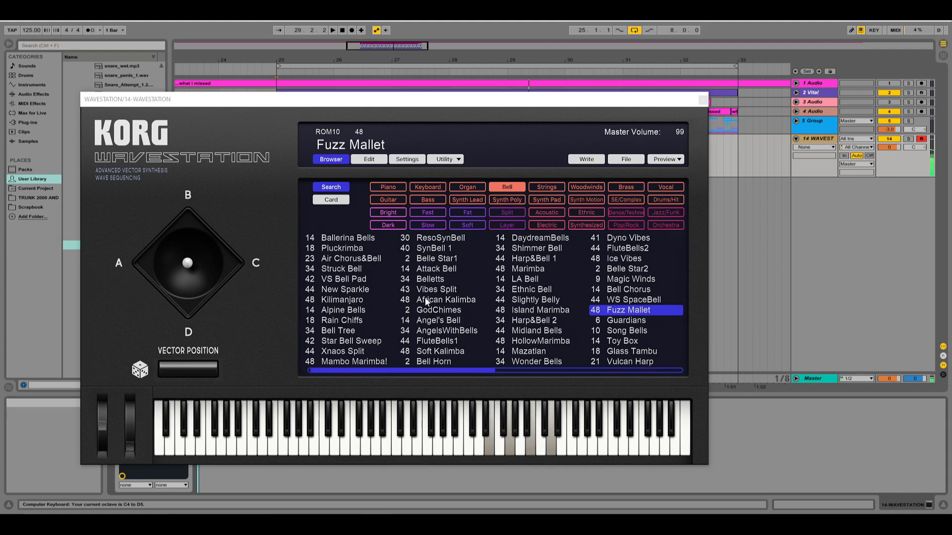
key("space")
key("d")
key("l")
key("d")
key("g")
key("l")
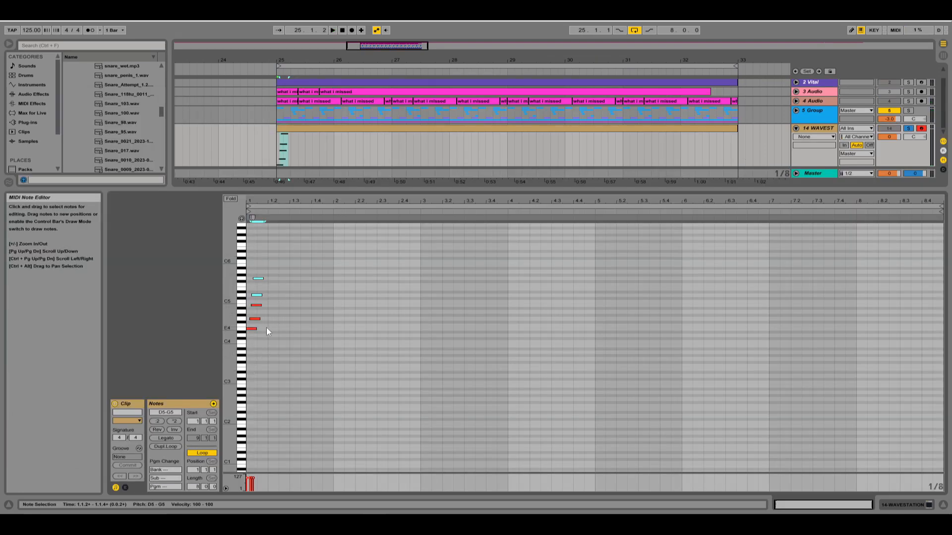
Tighten the strummed opening chord in the Wavestation clip by nudging the G4 to G5 notes slightly earlier.
key("ctrl+Left")
key("ctrl+Left")
key("ctrl+Left")
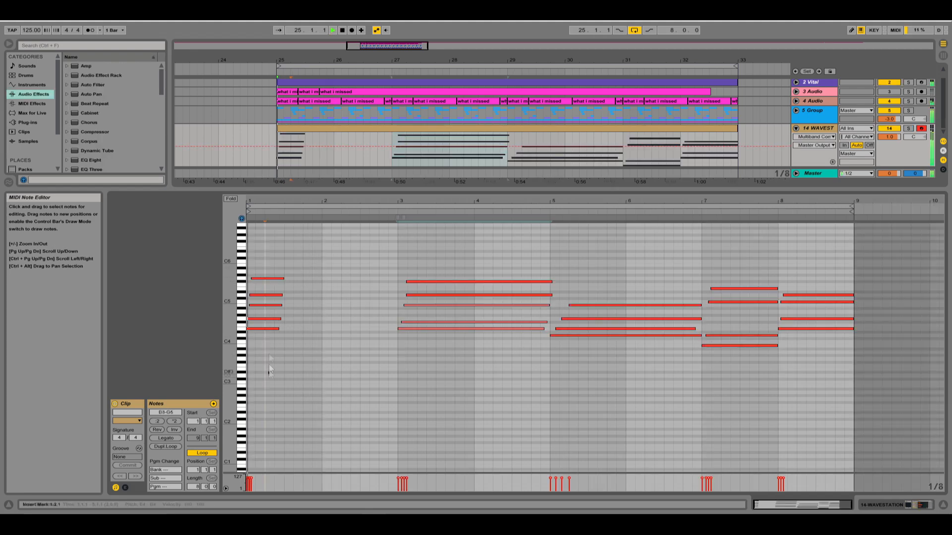
left_click_drag(270, 371, 266, 278)
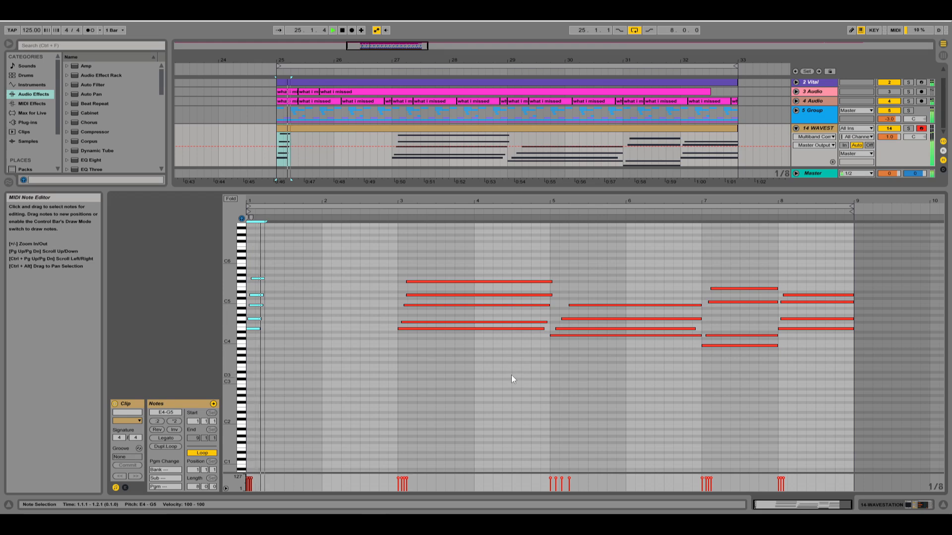
Undo the last edits to restore the opening Wavestation chord to its full two-bar length.
key("ctrl+z")
key("ctrl+z")
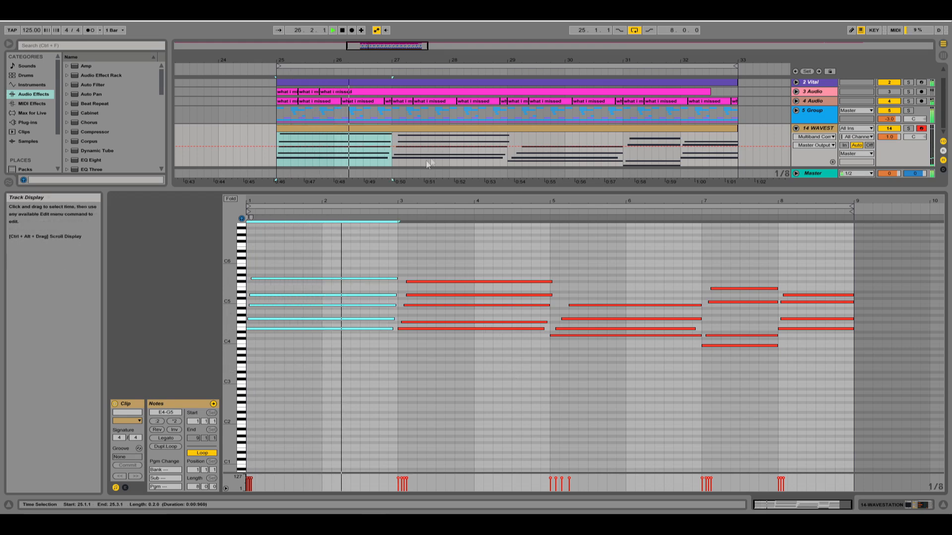
Insert a new MIDI track below the Wavestation track and paste the copied chord clip from bar 25 to 33.
left_click(815, 128)
key("ctrl+shift+t")
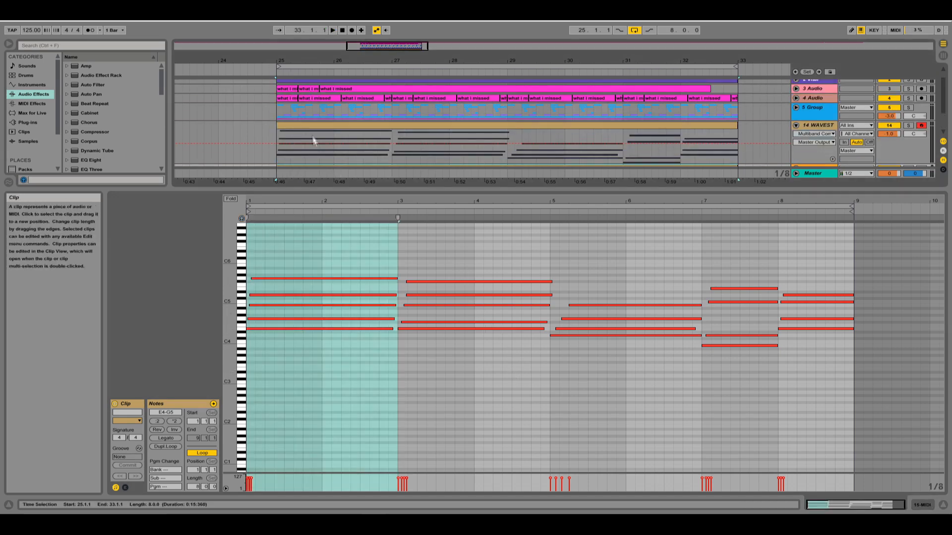
key("ctrl+v")
scroll(331, 139, "up", 2)
Shorten the first two chords in the Wavestation clip to stabs of about one and one and a half beats.
double_click(331, 125)
key("space")
scroll(347, 287, "up", 3)
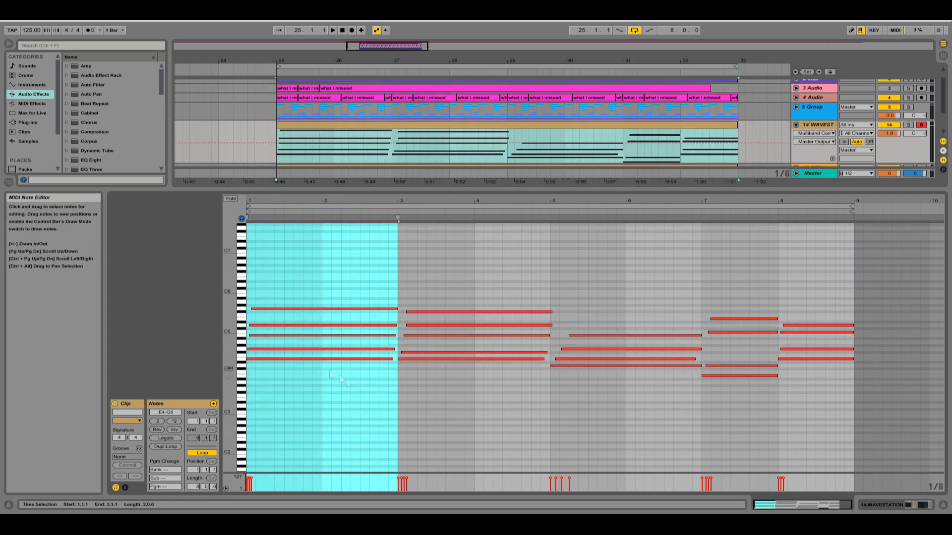
left_click_drag(318, 295, 367, 369)
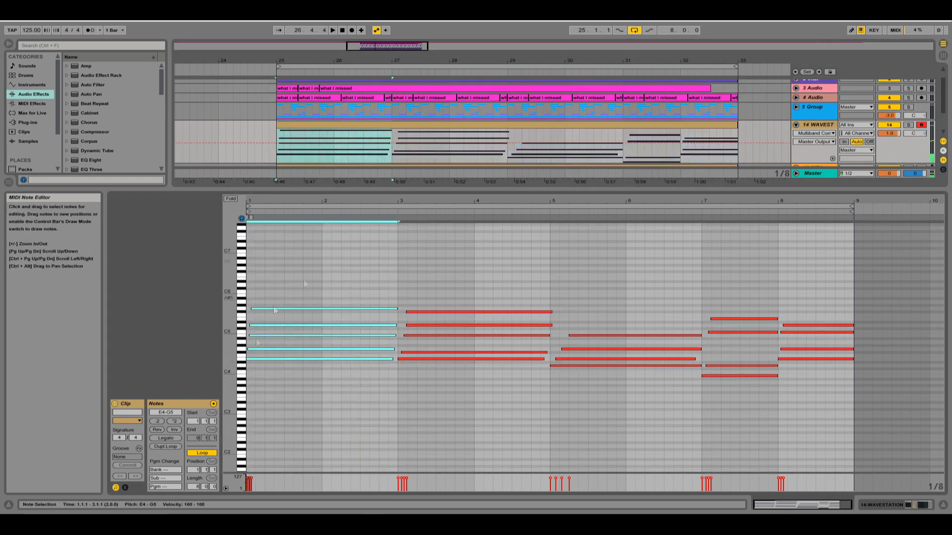
left_click_drag(385, 326, 250, 301)
left_click_drag(478, 387, 549, 311)
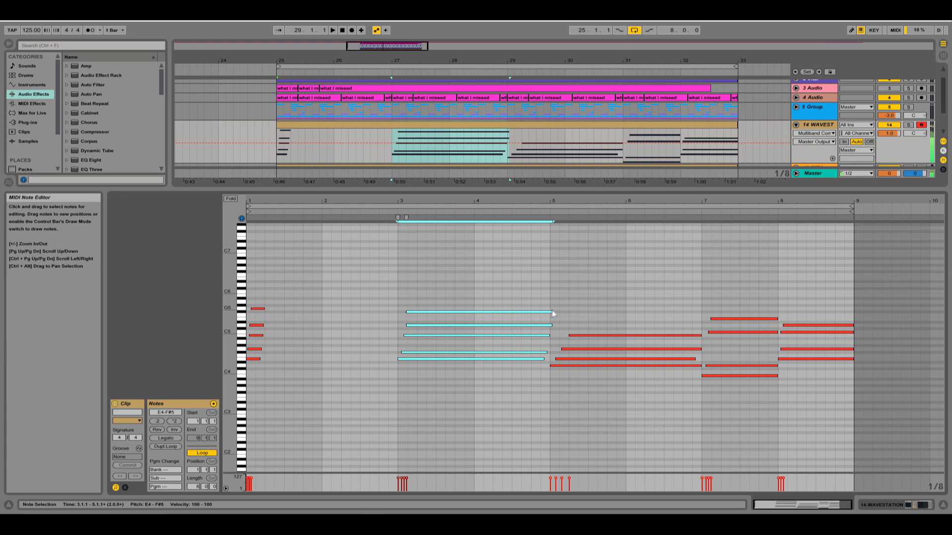
left_click_drag(551, 312, 425, 311)
Shorten the chords at bars 5, 7 and 8 of the Wavestation clip to stabs of about one to two beats and play them back.
left_click_drag(632, 389, 524, 332)
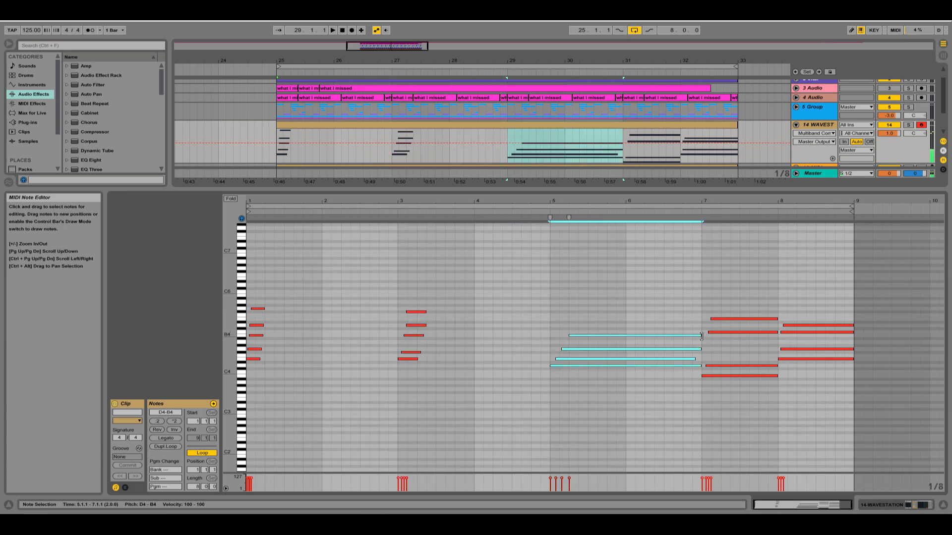
left_click_drag(751, 390, 764, 277)
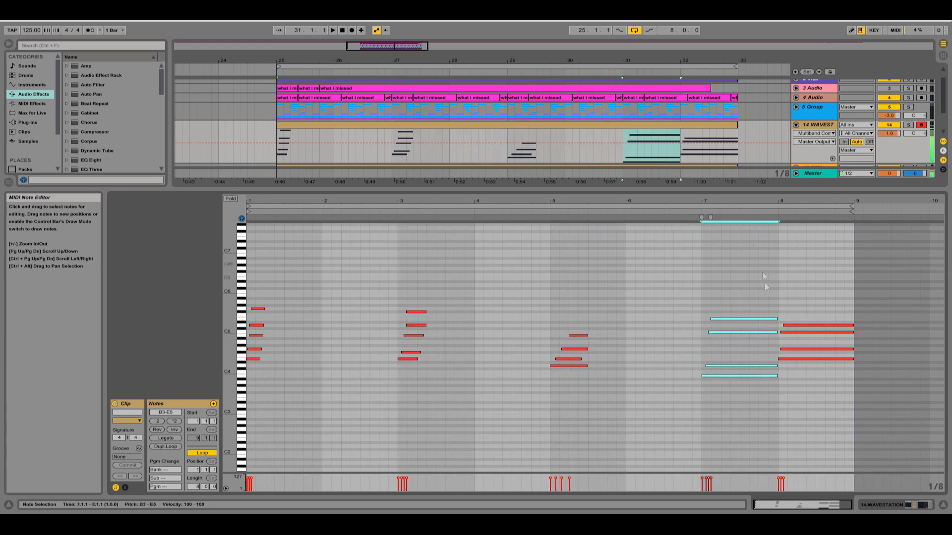
left_click_drag(778, 321, 721, 318)
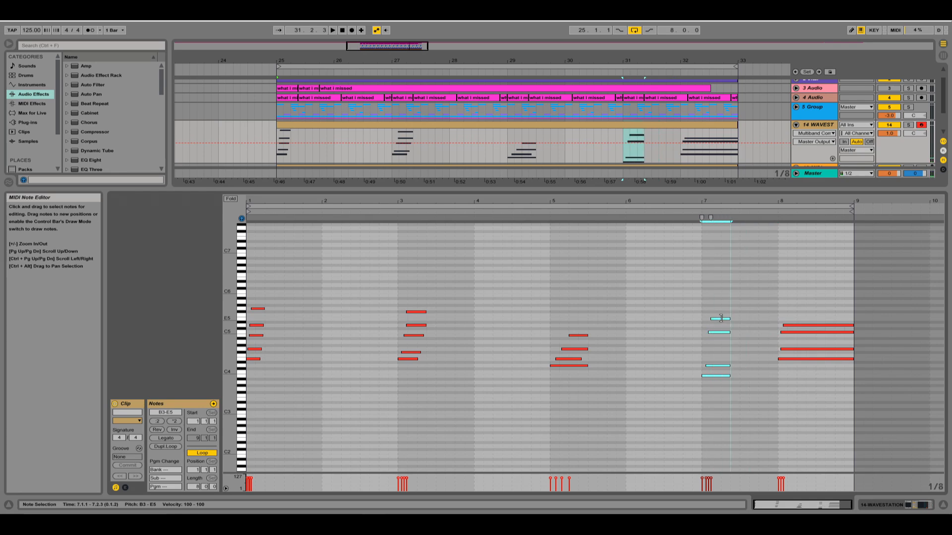
left_click_drag(827, 409, 797, 325)
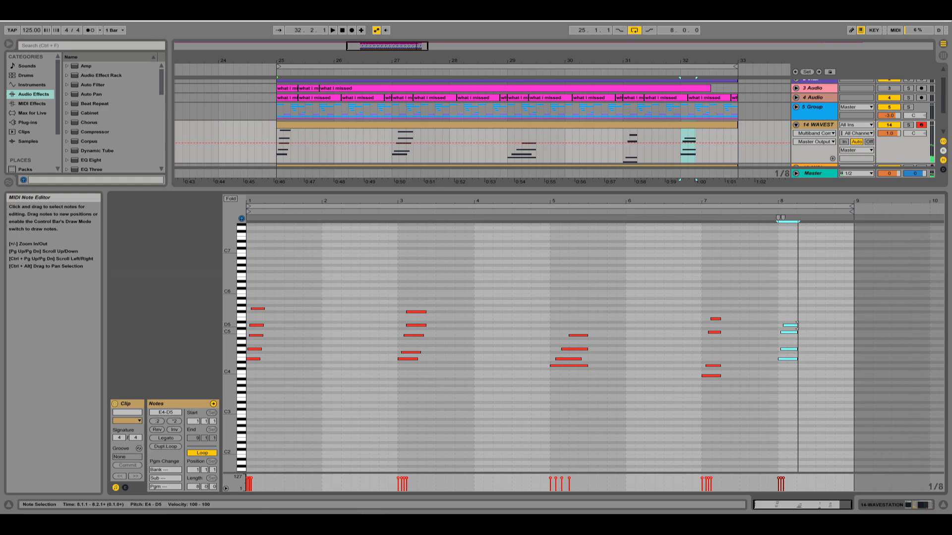
key("space")
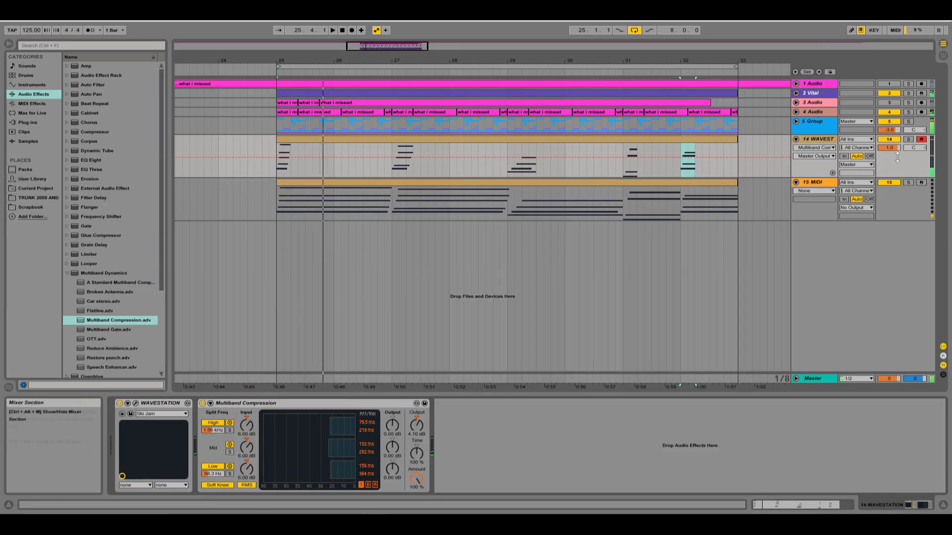
key("space")
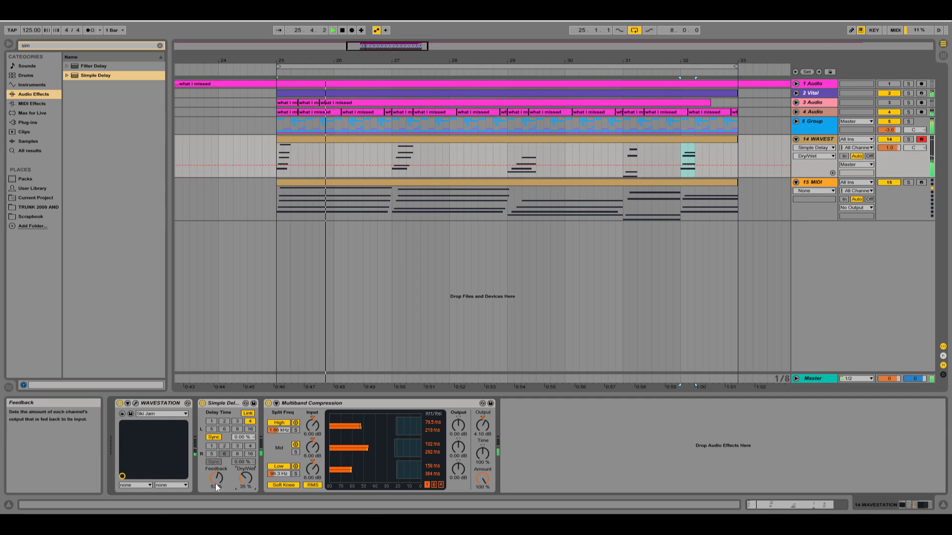
Load the Vital synth plug-in onto the MIDI track holding the copied long chords.
left_click(813, 183)
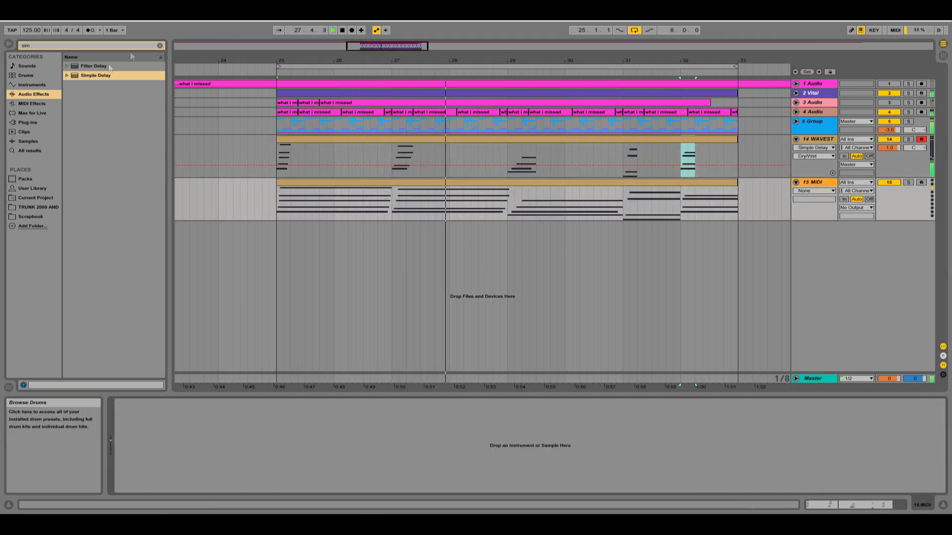
left_click(160, 45)
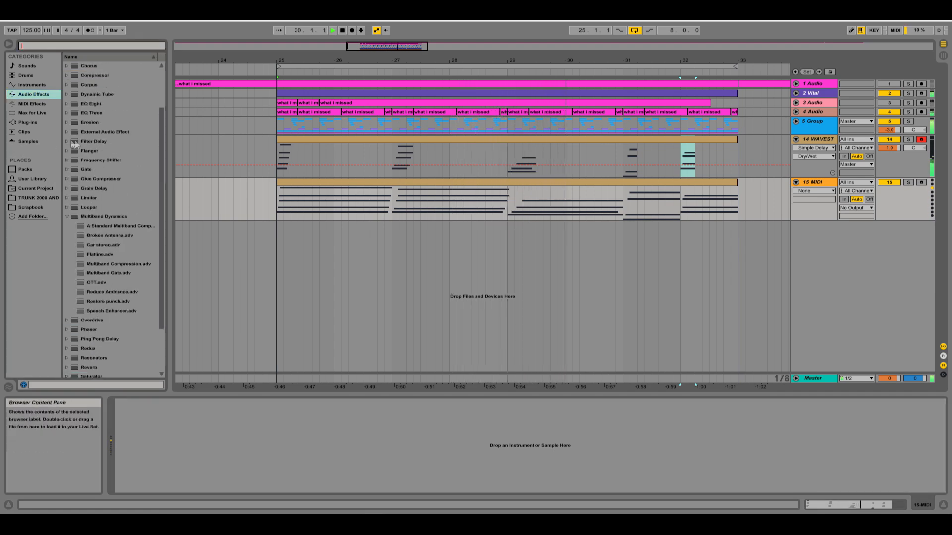
left_click(35, 122)
scroll(84, 238, "down", 2)
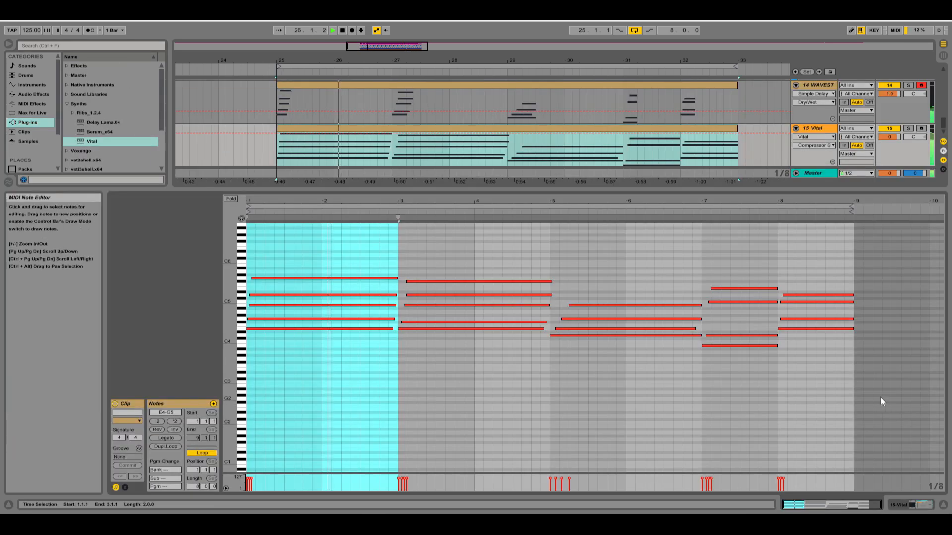
Transpose the lower chord notes, B3 to G4, in the Vital clip up one octave.
mouse_move(882, 397)
left_mouse_down()
mouse_move(313, 346)
mouse_move(246, 313)
left_mouse_up()
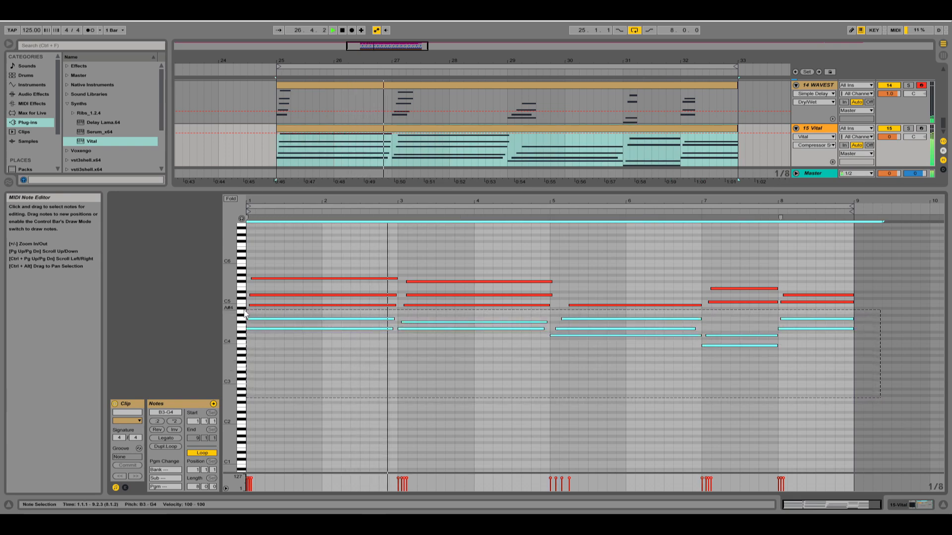
key("shift+Up")
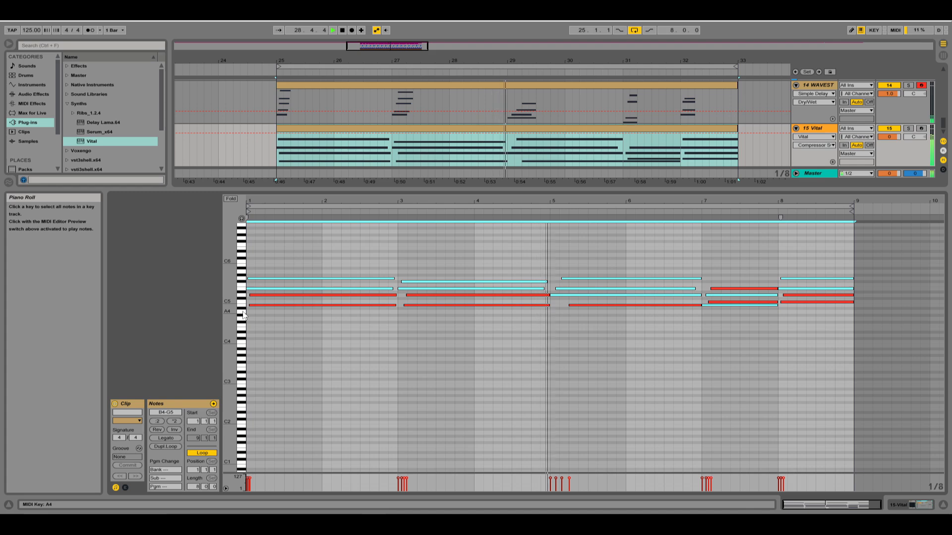
left_click(444, 258)
key("ctrl+a")
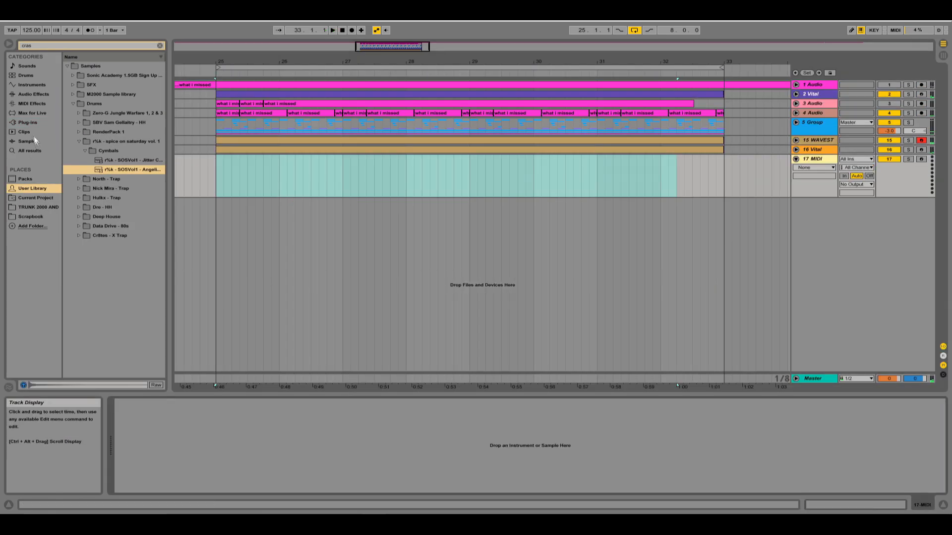
Load another instance of Vital onto the empty MIDI track 17.
left_click(27, 123)
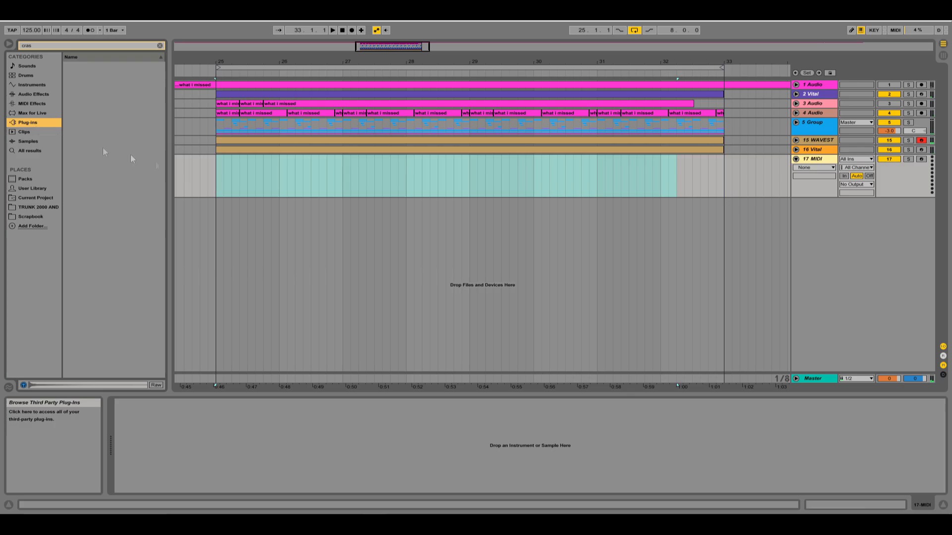
left_click(160, 46)
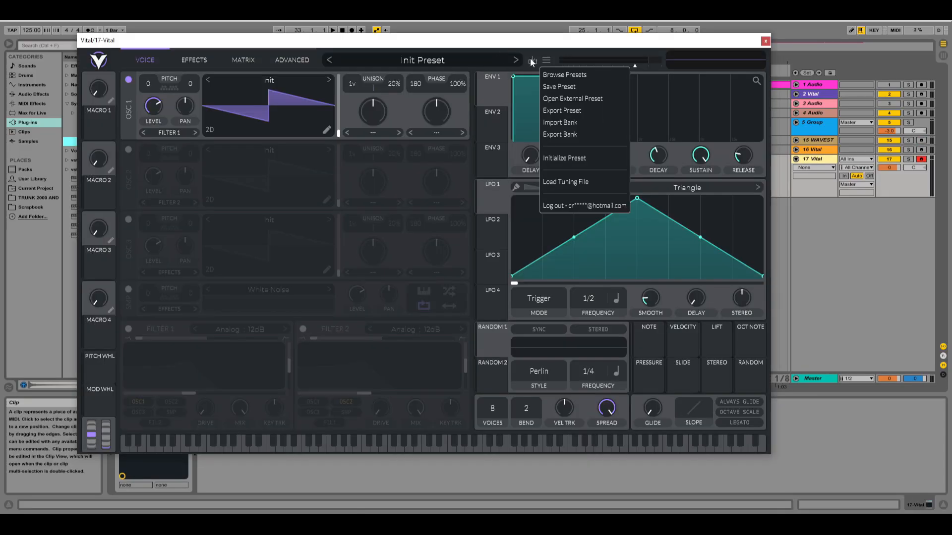
left_click(532, 59)
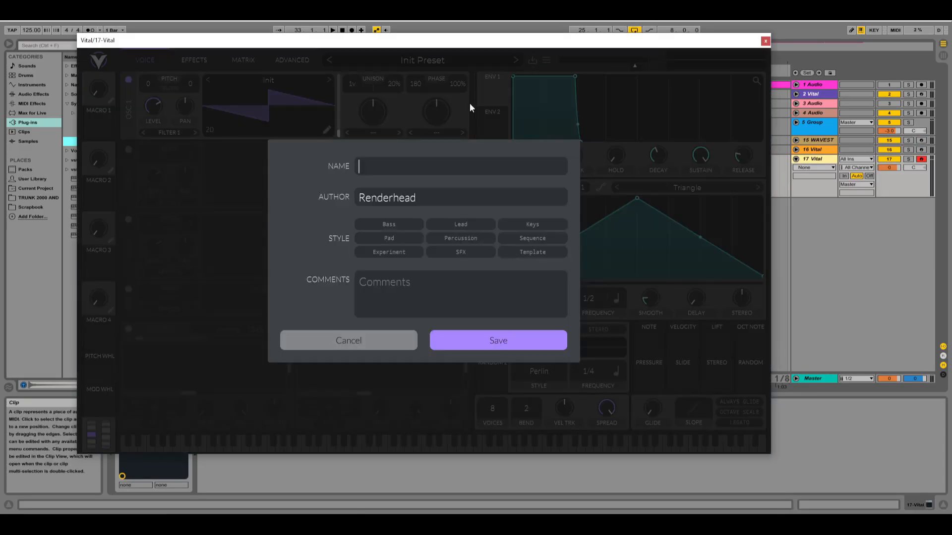
left_click(372, 337)
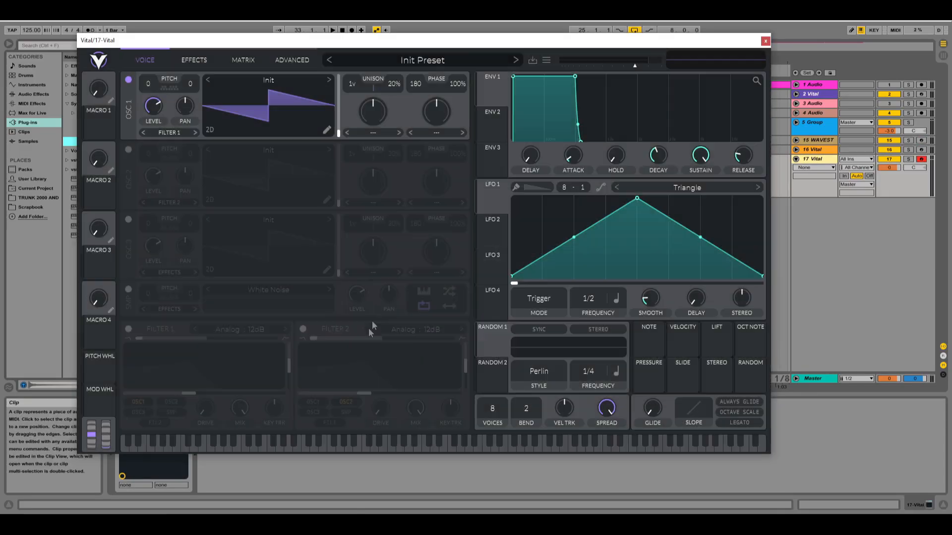
left_click(548, 60)
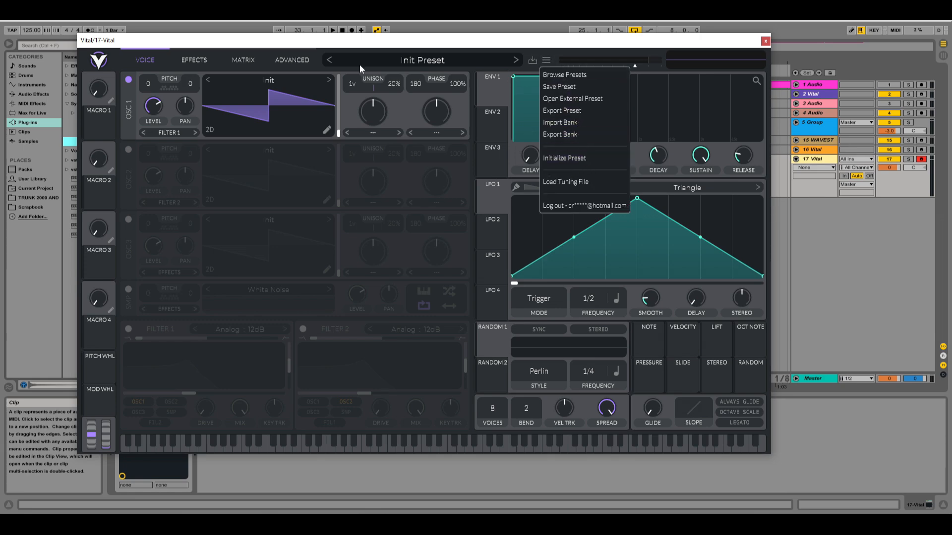
left_click(292, 59)
Load the Basic Sub bass preset in Vital and try it out against the looped track.
left_click(400, 61)
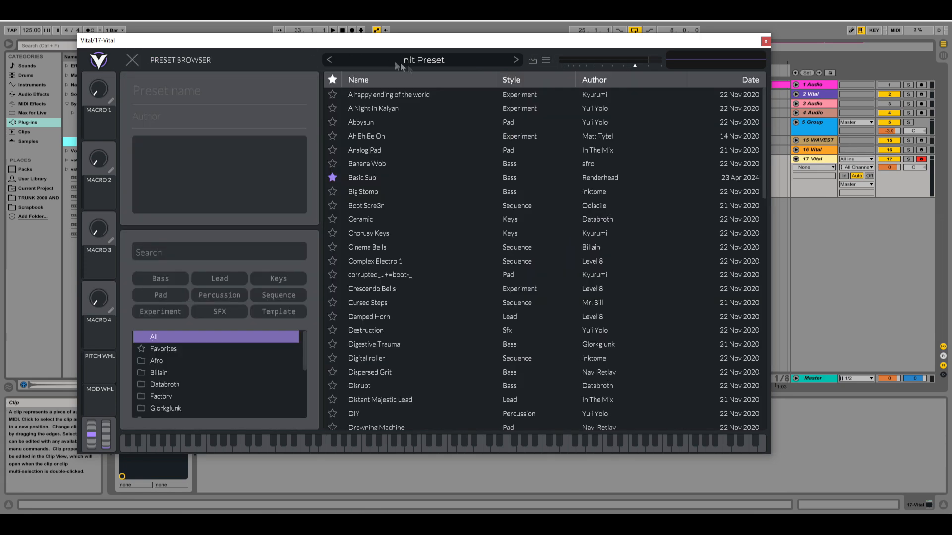
left_click(362, 178)
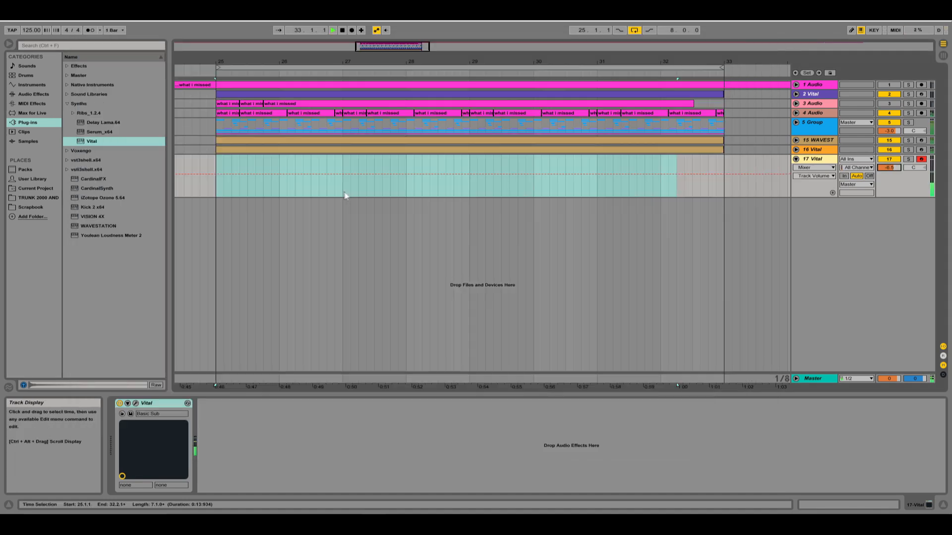
key("space")
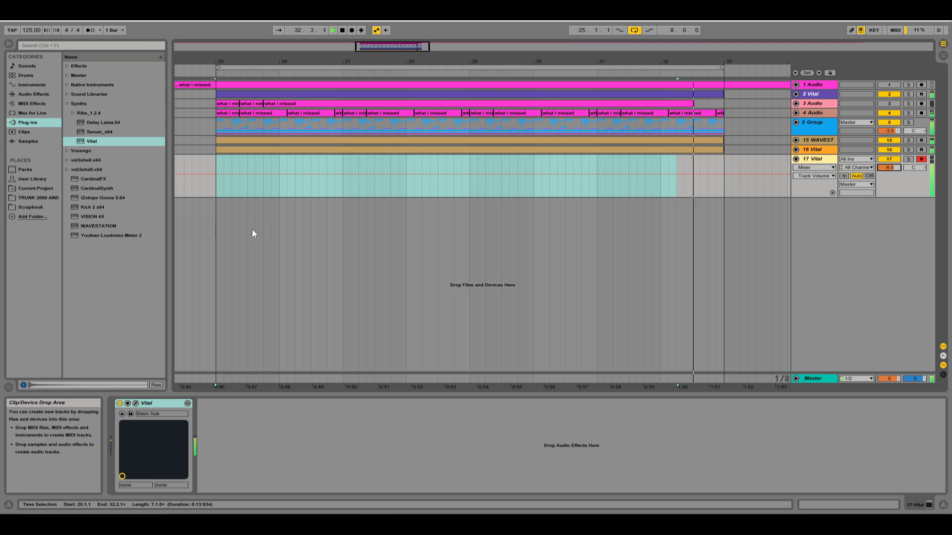
key("space")
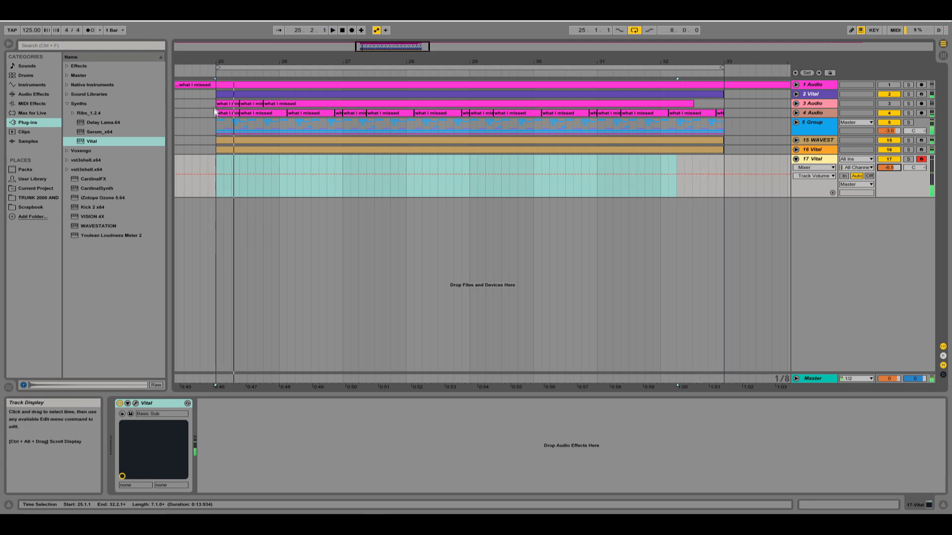
Insert an empty MIDI clip from bar 25 to 33 on the Basic Sub track.
left_click_drag(217, 166, 730, 192)
left_click(238, 160)
right_click(709, 158)
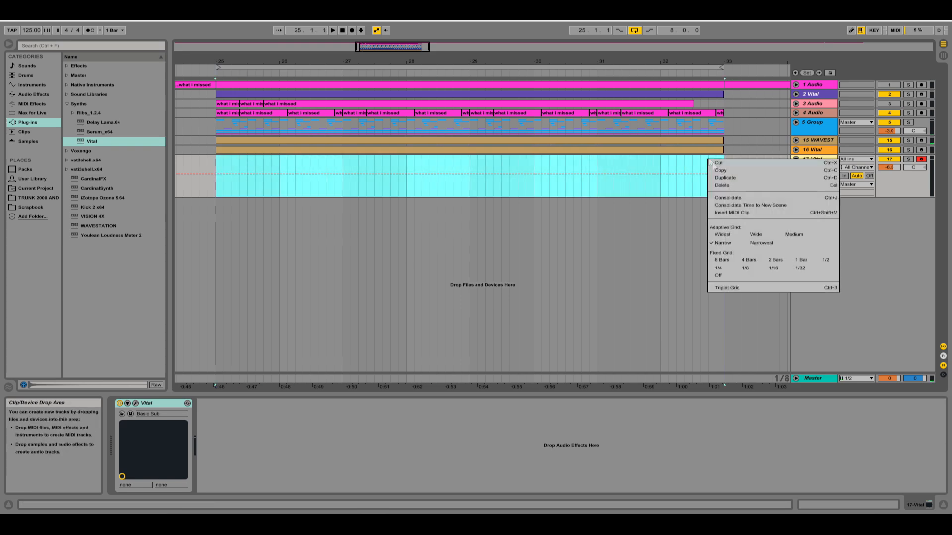
left_click(736, 211)
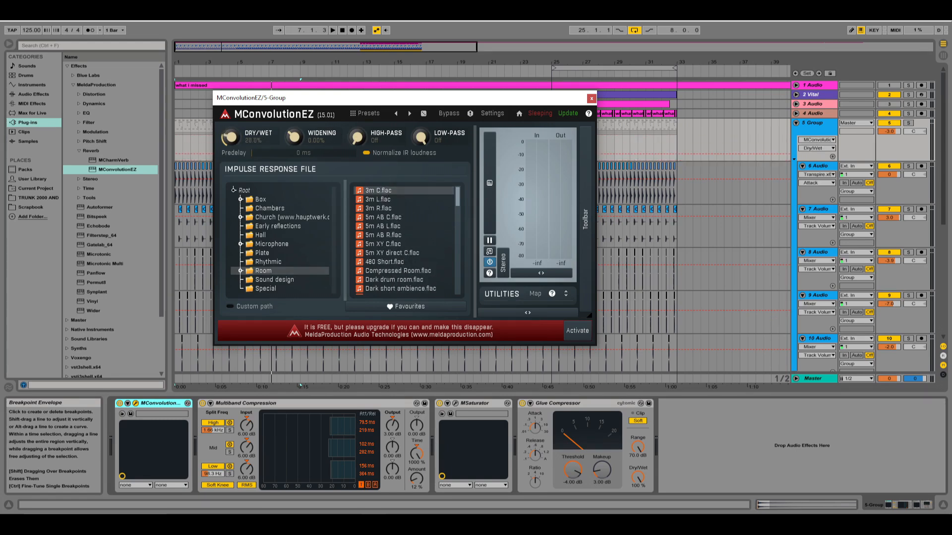
Set the drum group's MConvolutionEZ reverb to a 300 Hz high-pass and 6% dry/wet.
double_click(356, 139)
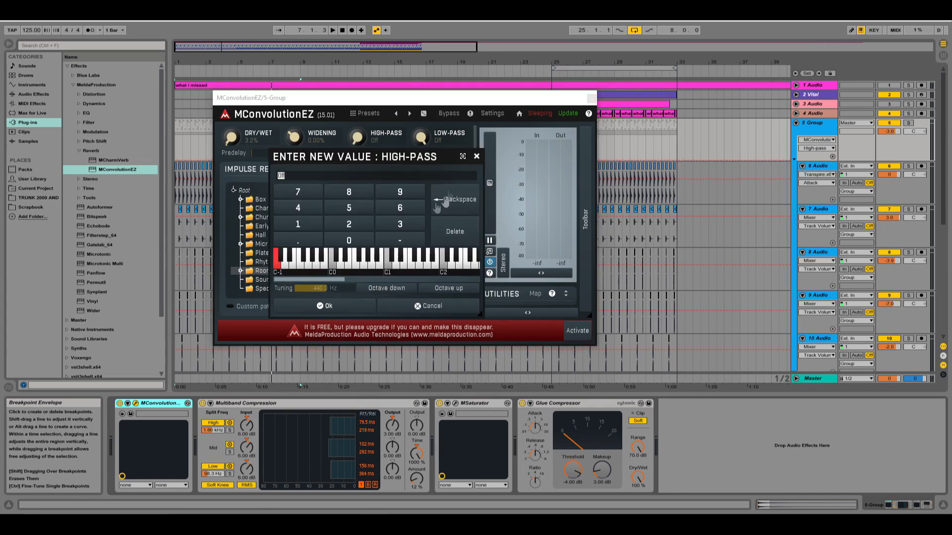
key("Return")
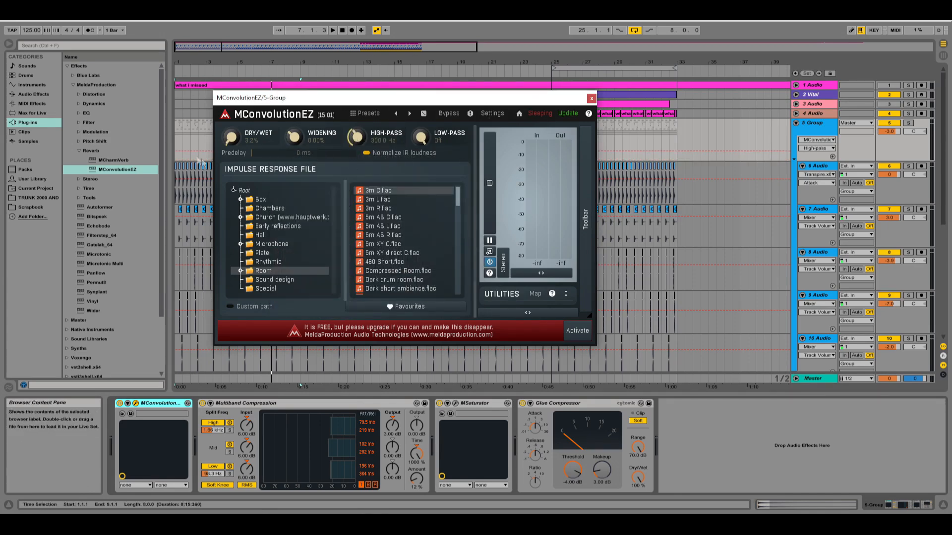
left_click_drag(461, 98, 636, 119)
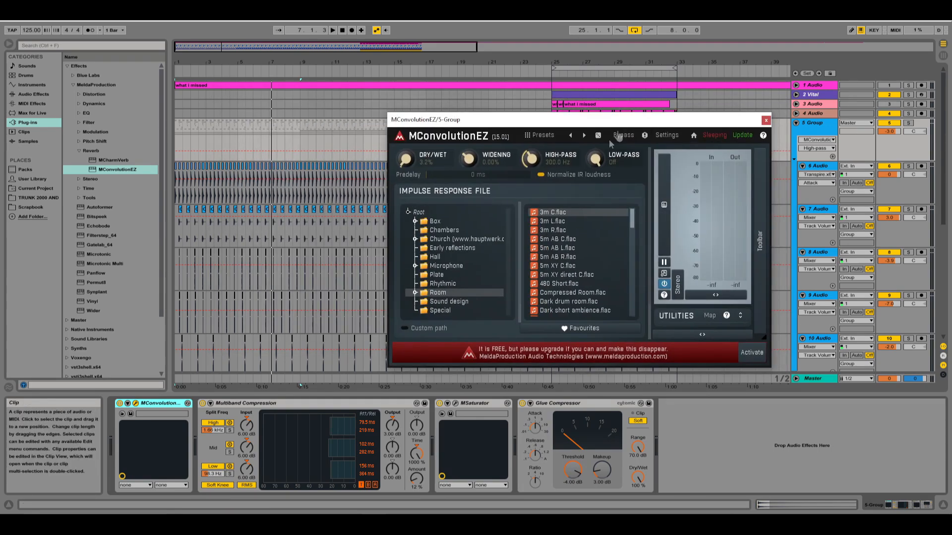
key("space")
left_click_drag(406, 159, 405, 155)
double_click(406, 159)
type("6")
left_click(392, 282)
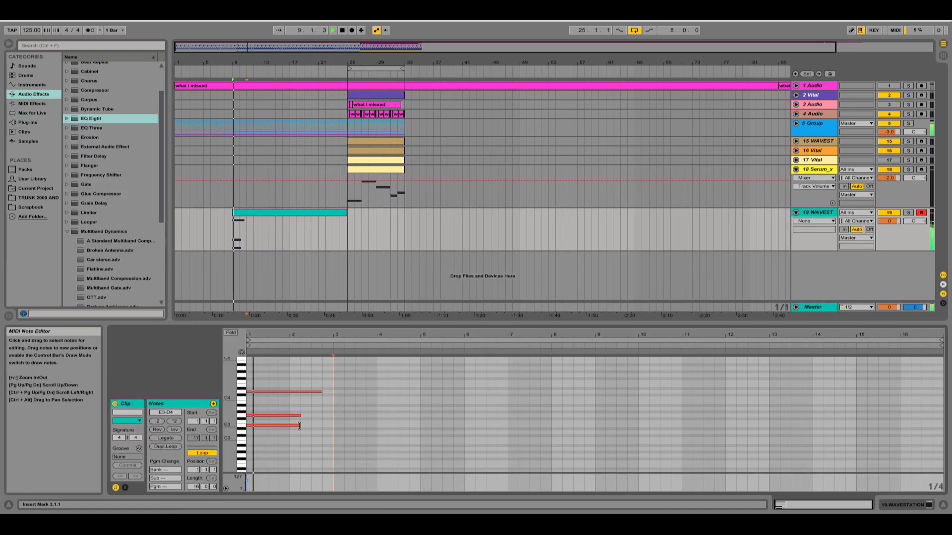
left_click(289, 425)
left_click(299, 414)
left_click_drag(299, 415, 293, 396)
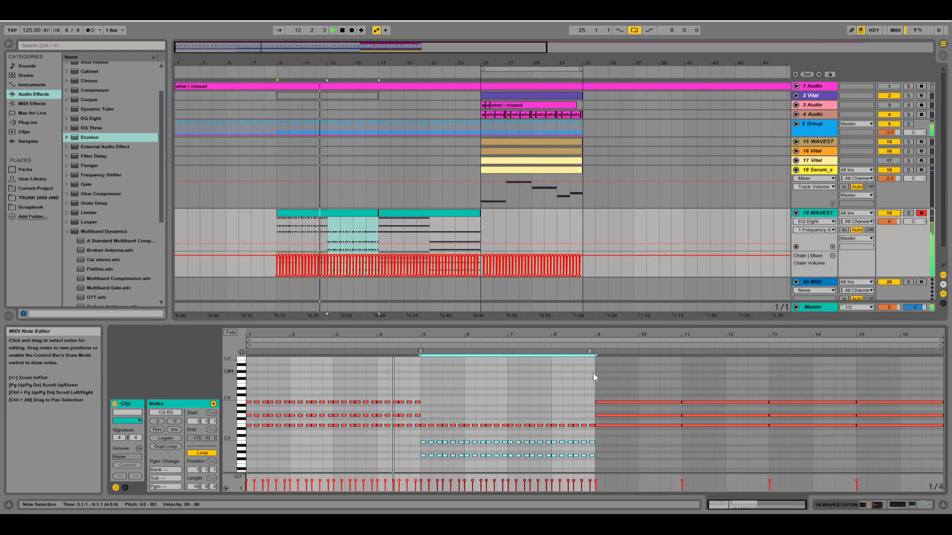
Duplicate the Wavestation pattern clip at bars 9 to 17 into bars 17 to 25.
scroll(491, 397, "down", 1)
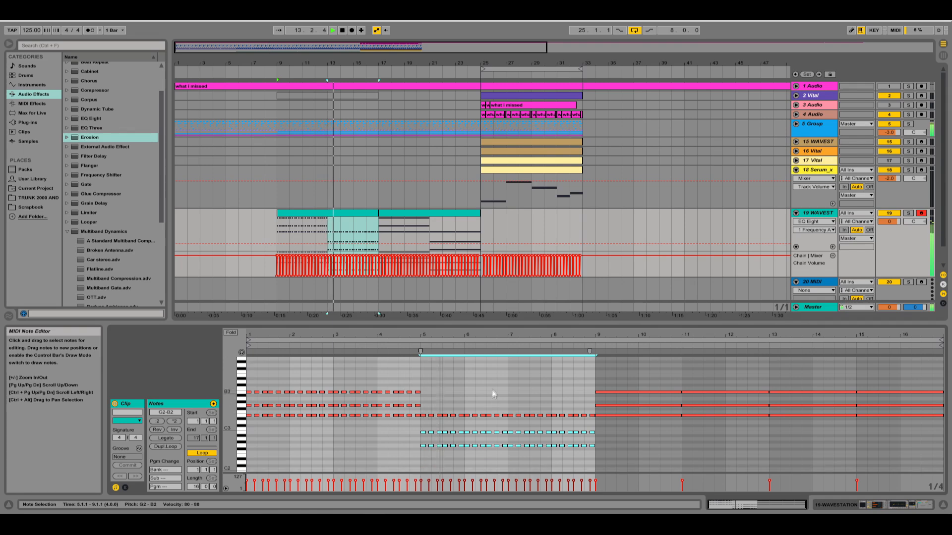
left_click(331, 213)
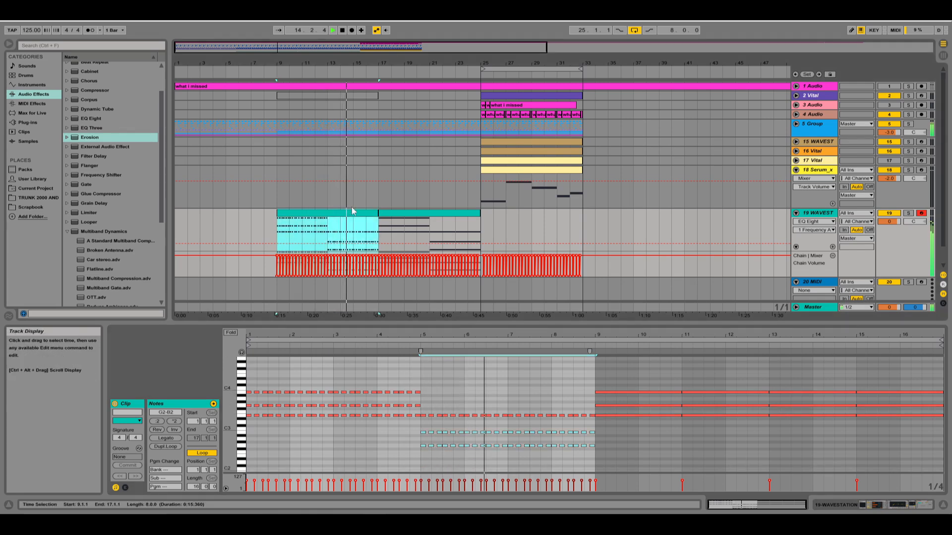
key("ctrl+d")
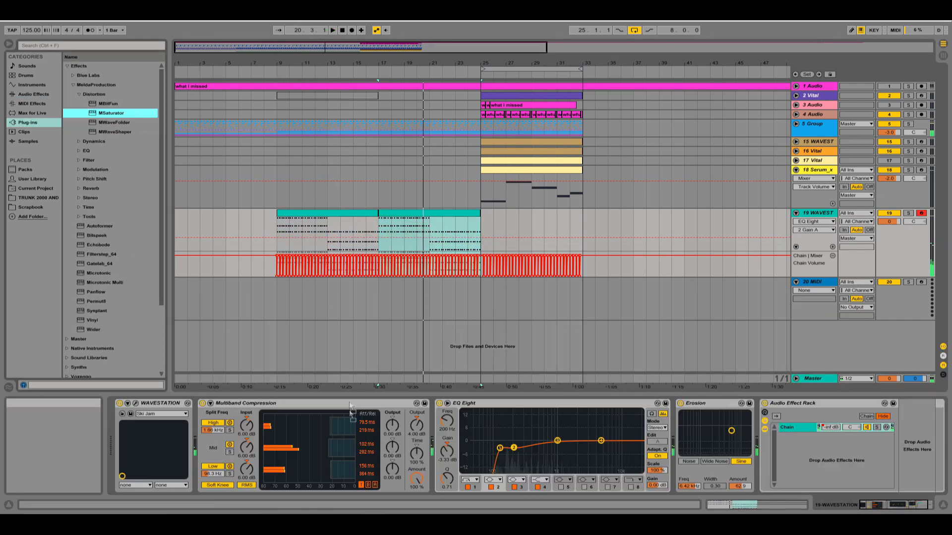
Add MSaturator to the Wavestation track's effects and move it between Erosion and the Audio Effect Rack.
left_click_drag(111, 113, 451, 441)
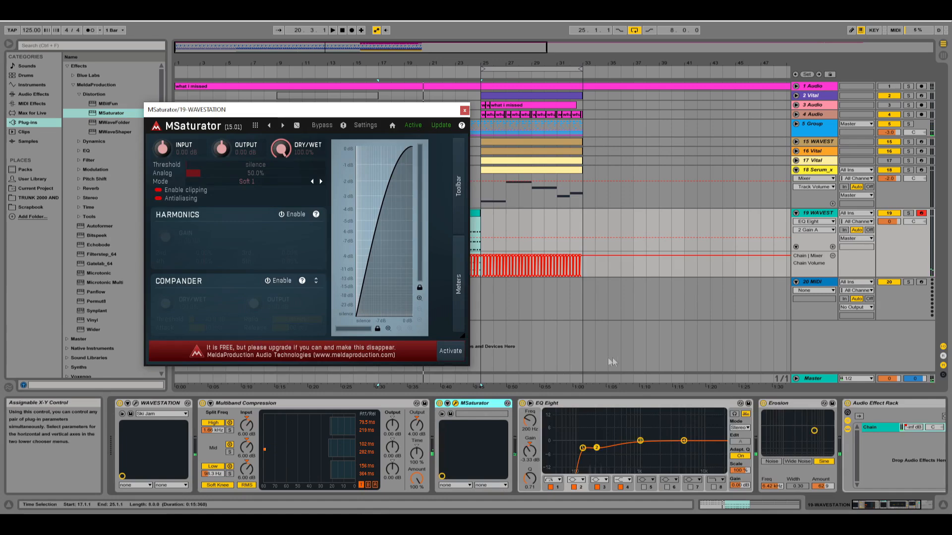
left_click(927, 506)
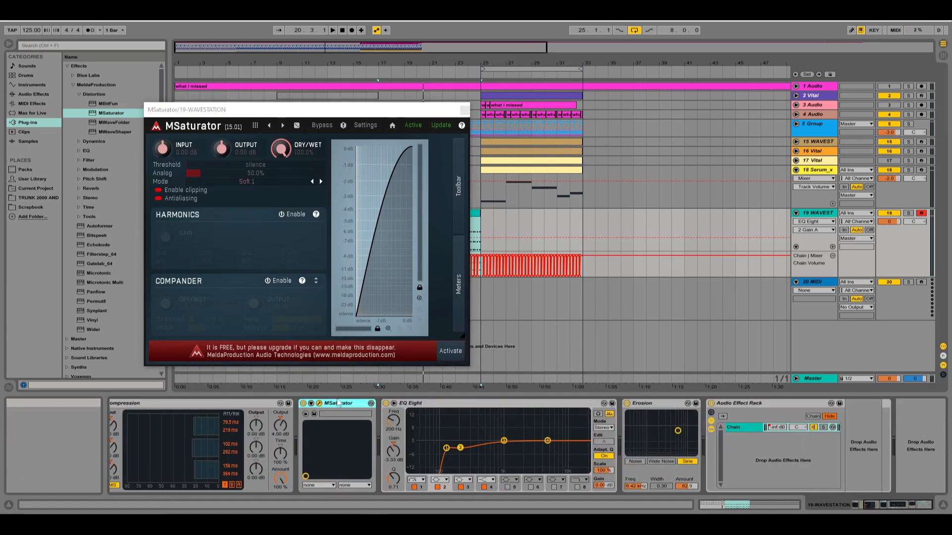
left_click_drag(718, 448, 715, 449)
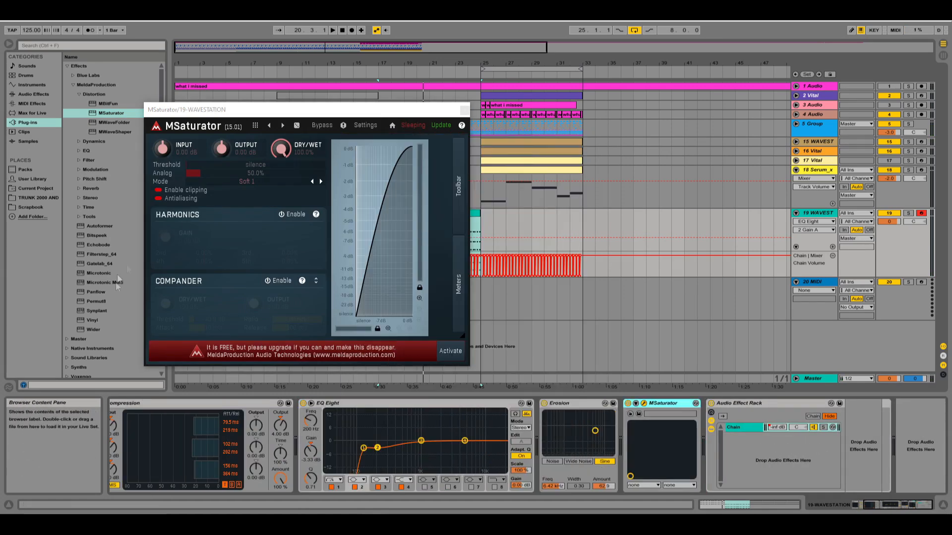
left_click_drag(246, 172, 247, 173)
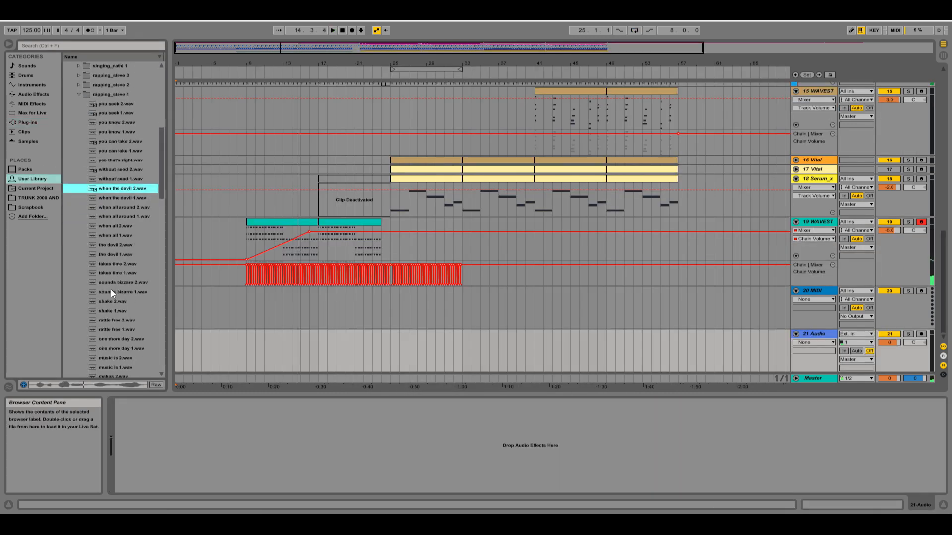
Audition the rapping vocal samples in the User Library for the new audio track.
left_click(115, 265)
scroll(119, 278, "down", 3)
left_click(122, 292)
left_click(128, 301)
scroll(129, 297, "down", 5)
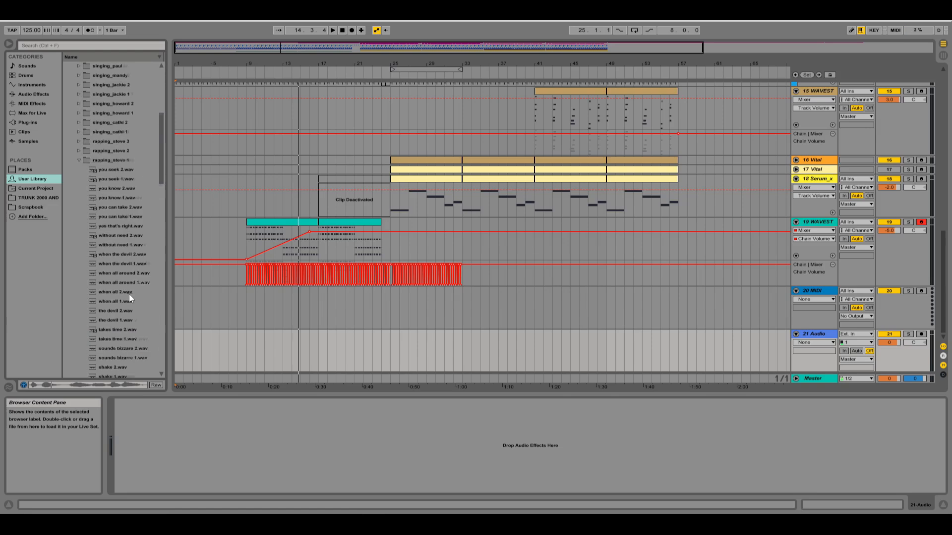
scroll(129, 293, "down", 5)
left_click(128, 354)
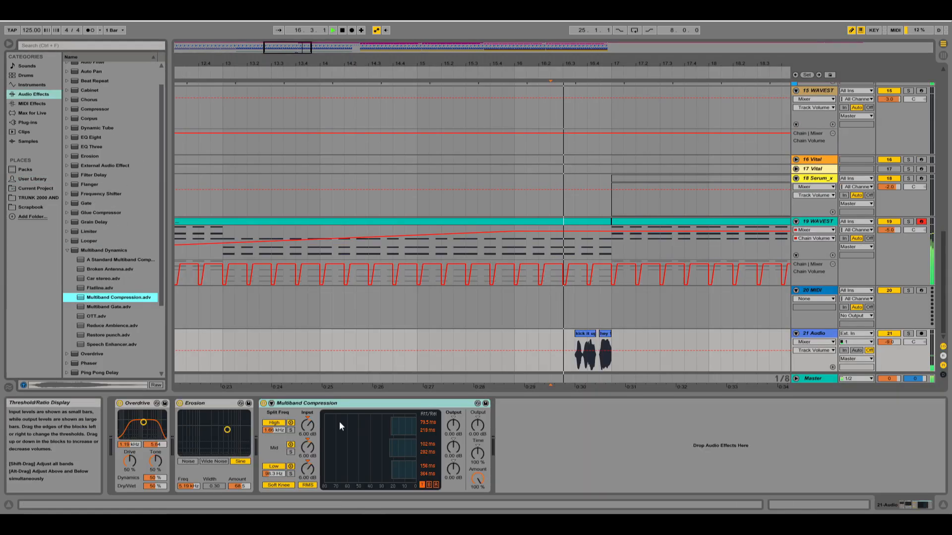
Add the Ozone Imager plug-in to the vocal sample track after Multiband Compression and toggle playback.
left_click(28, 122)
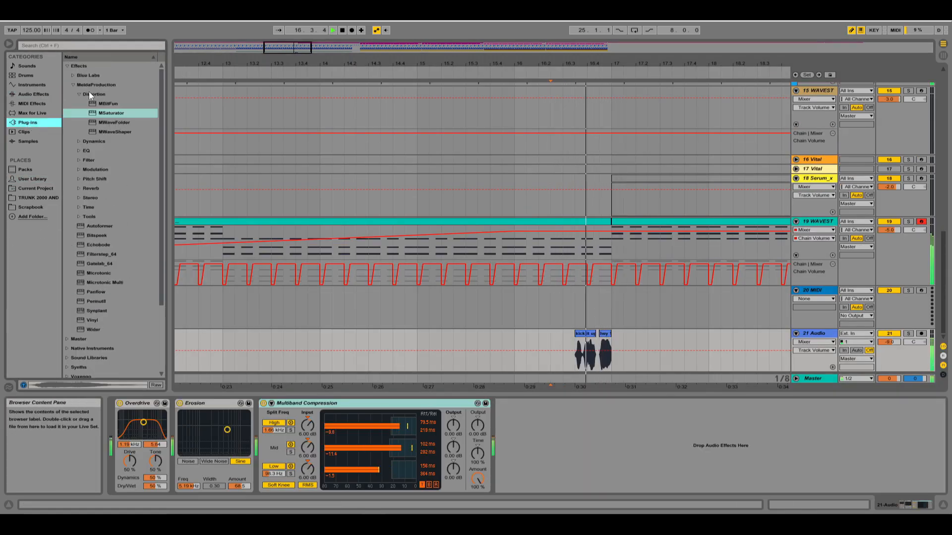
left_click(67, 66)
left_click(67, 75)
double_click(102, 103)
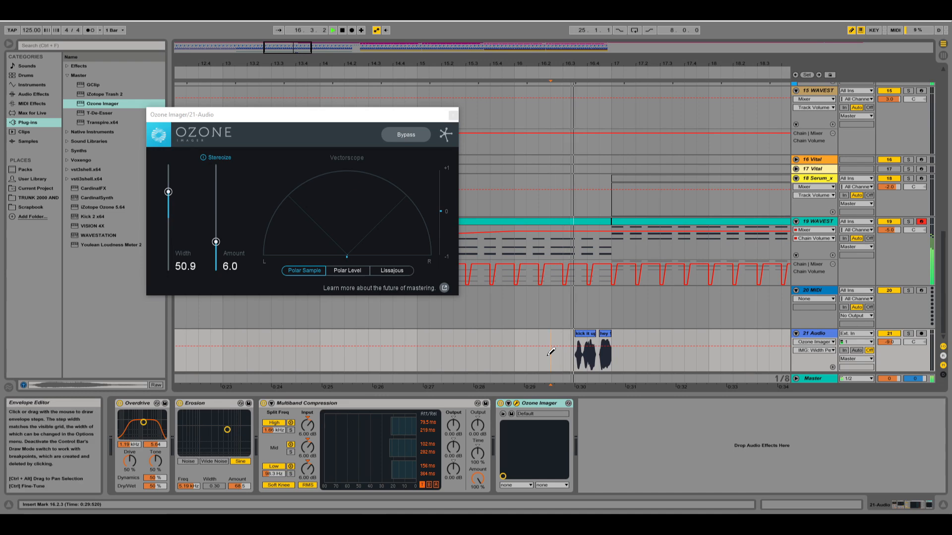
key("space")
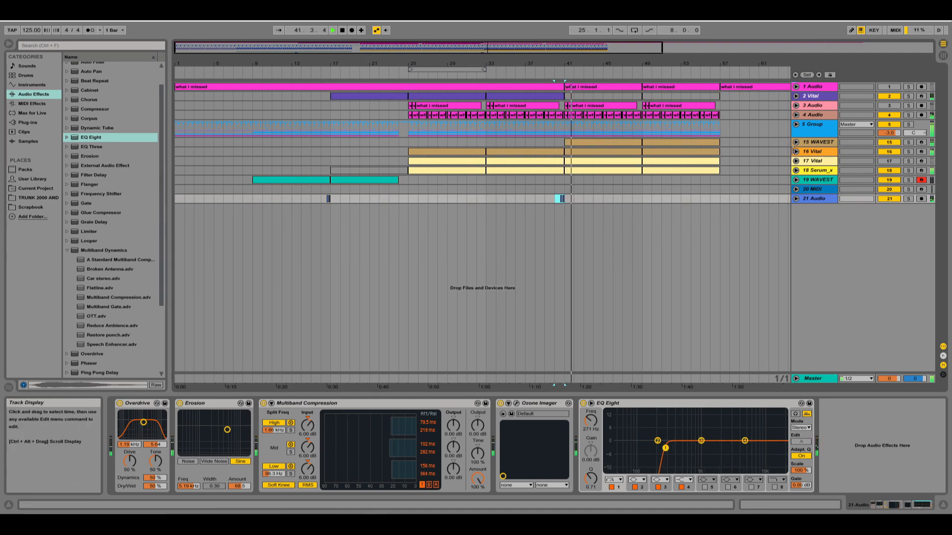
Stop playback, unfold the Wavestation track that enters at bar 41 and place the insert marker shortly before that bar.
key("space")
left_click(563, 141)
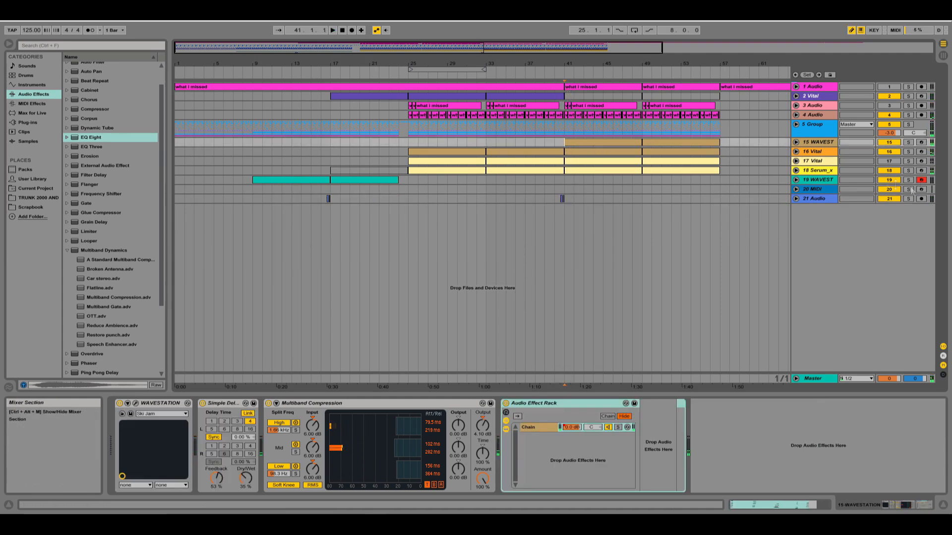
left_click(795, 142)
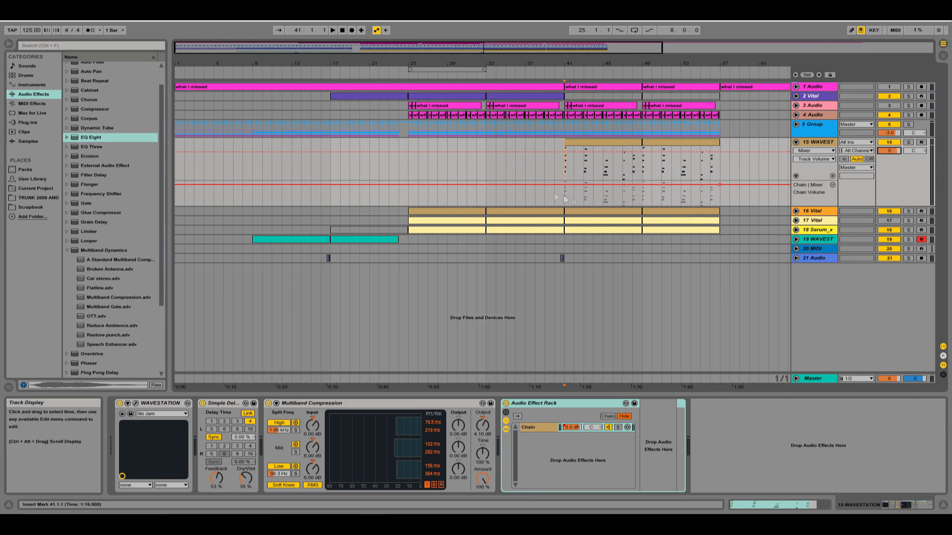
left_click(548, 168)
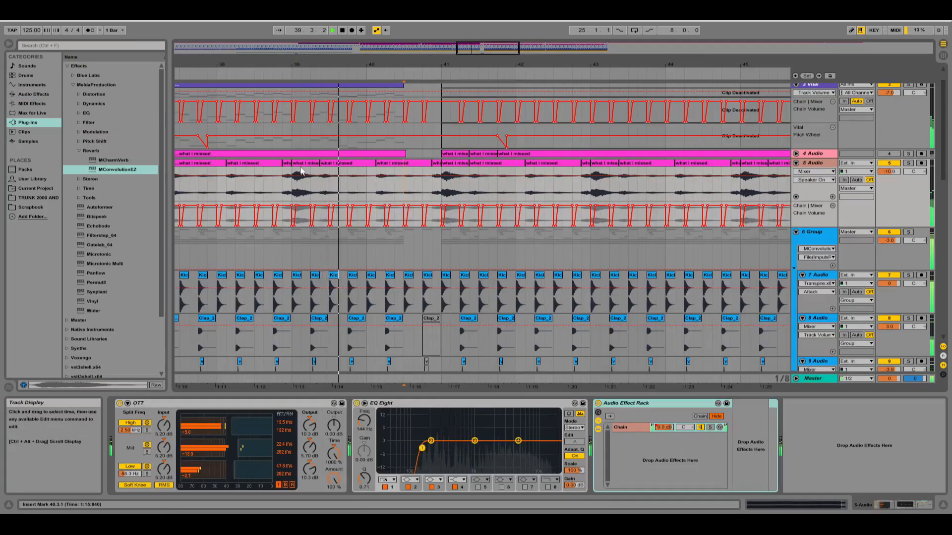
Deactivate the clips between 40.3 and 41.1 across the tracks to form a break before bar 41.
left_click_drag(293, 188, 320, 188)
left_click_drag(404, 188, 432, 189)
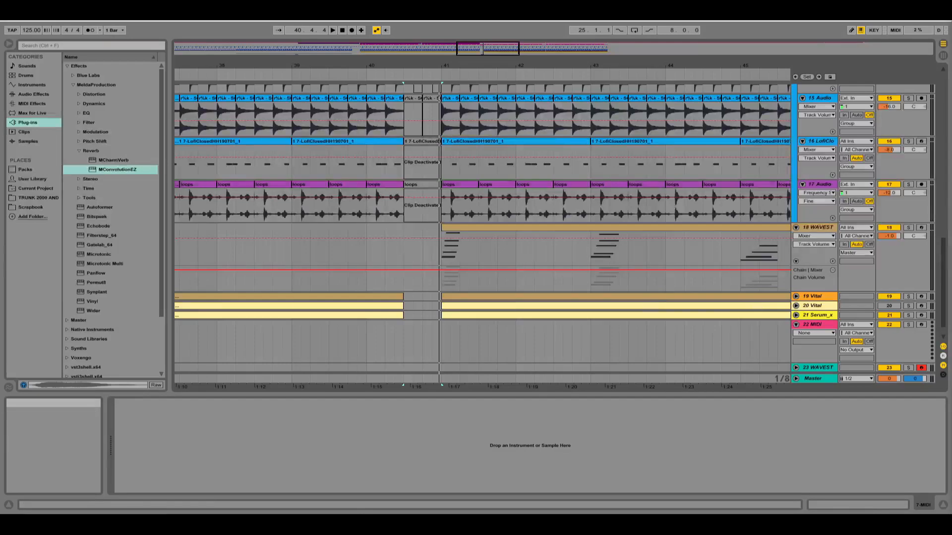
left_click(807, 306)
scroll(531, 248, "up", 10)
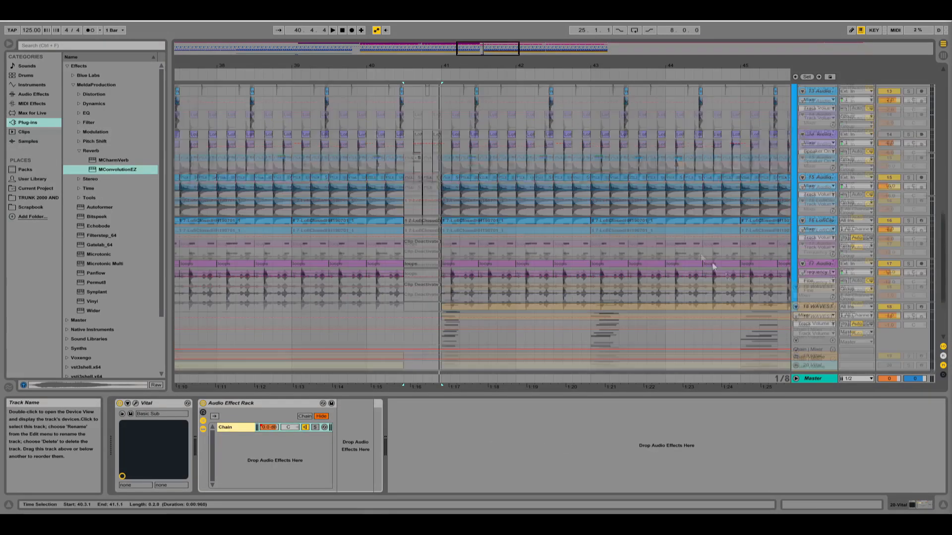
Check the drum tracks around the break at 40.3 and play back the transition into bar 41.
right_click(517, 227)
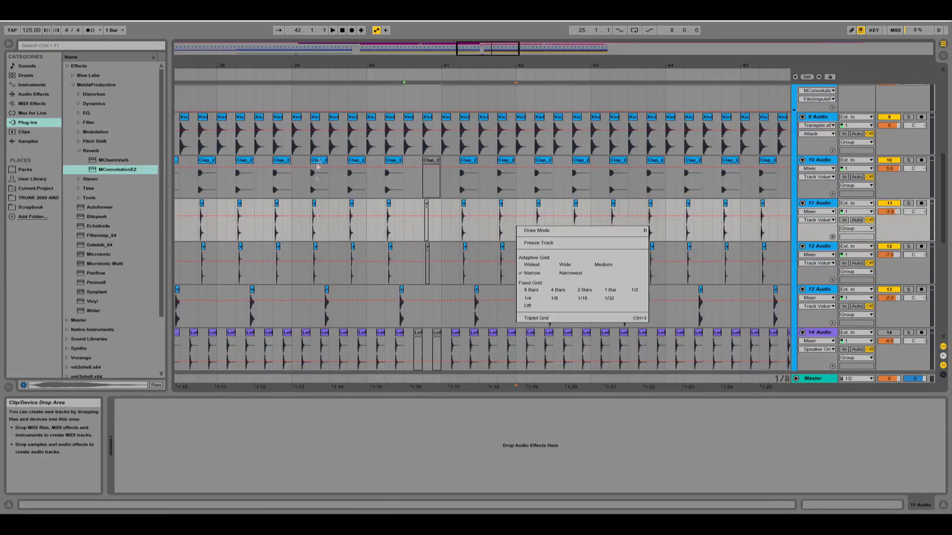
left_click(392, 112)
scroll(394, 158, "up", 5)
scroll(401, 163, "up", 5)
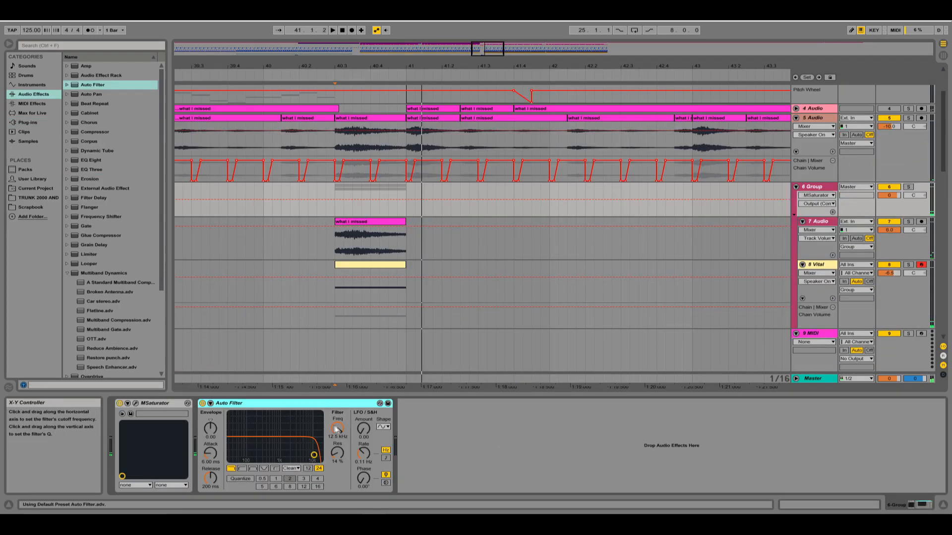
key("space")
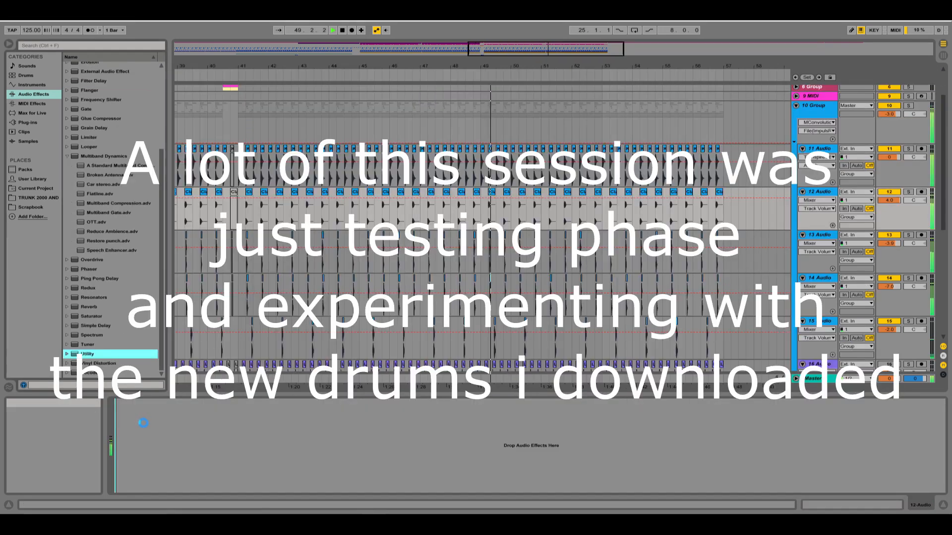
Add a Utility to the clap track and invert the phase of both the left and right channels.
left_click_drag(88, 354, 135, 466)
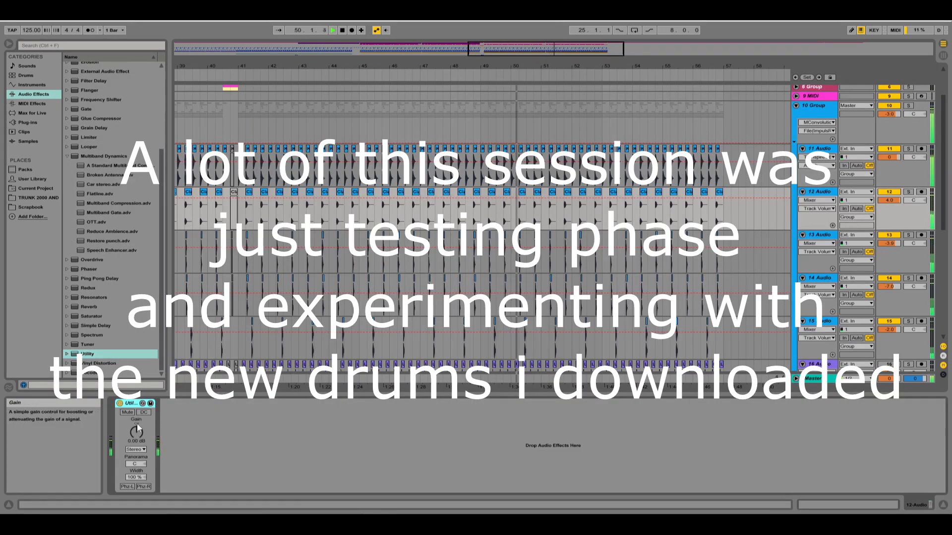
left_click(127, 488)
left_click(144, 486)
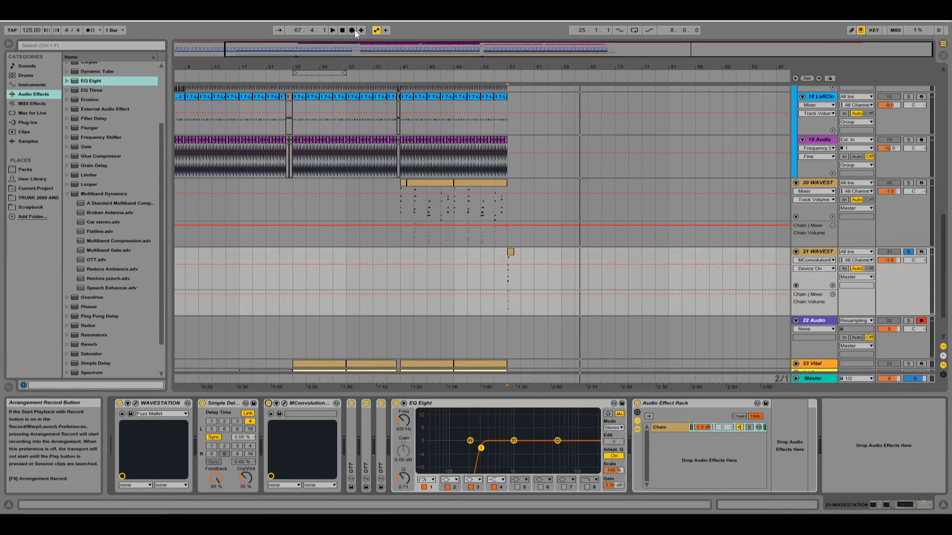
Record the Wavestation chord onto the resampling audio track from bar 57 onward.
left_click(352, 30)
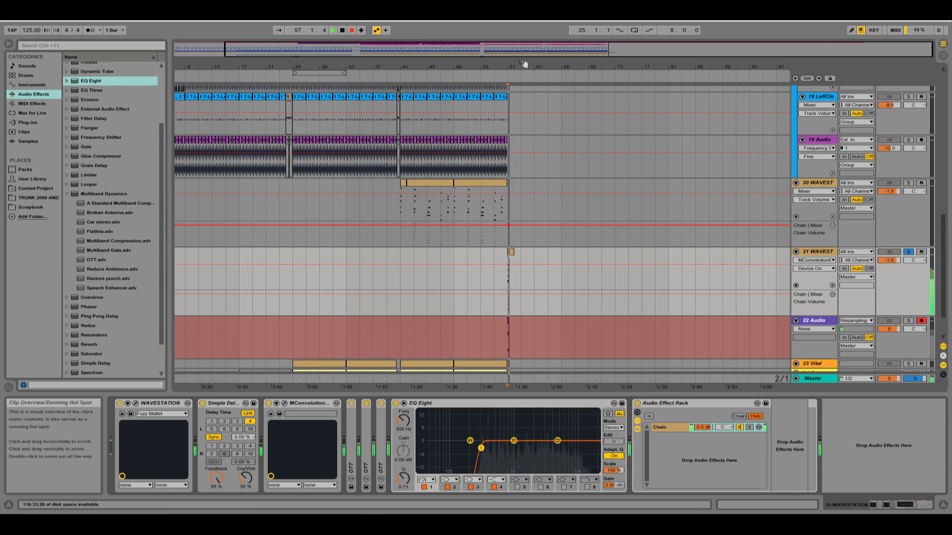
left_click_drag(611, 50, 611, 62)
mouse_move(591, 53)
left_mouse_down()
mouse_move(617, 58)
mouse_move(591, 53)
left_mouse_up()
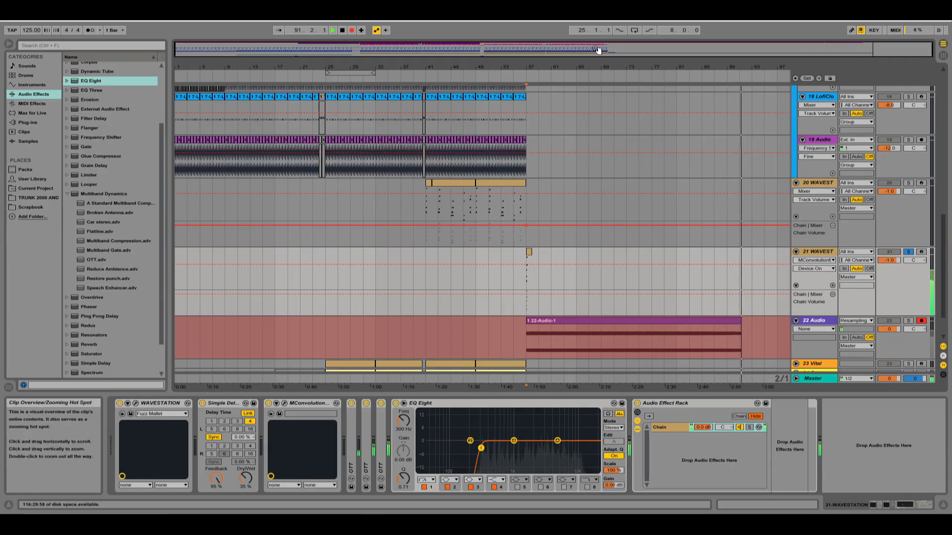
Set the warp mode of the resampled chord clip on the 23 Audio track to Texture.
left_click(214, 456)
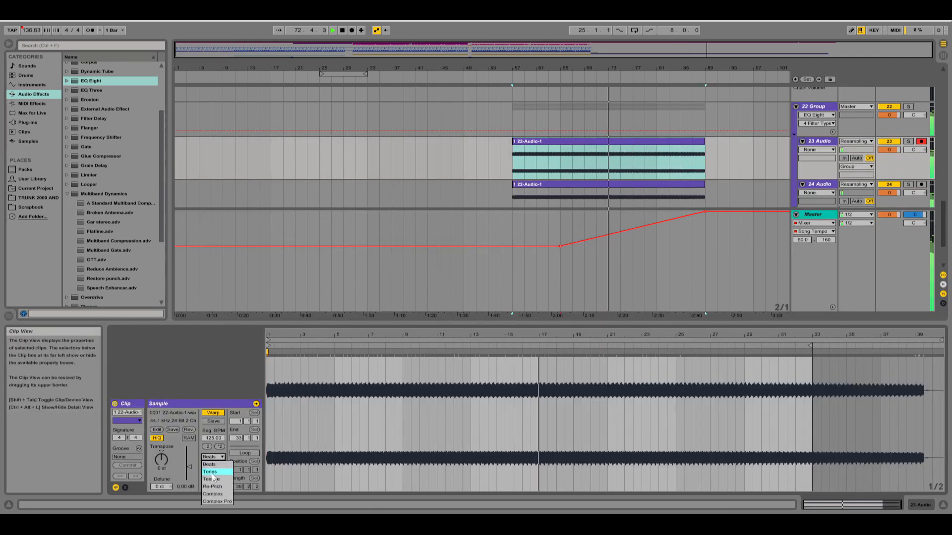
left_click(211, 479)
left_click(214, 457)
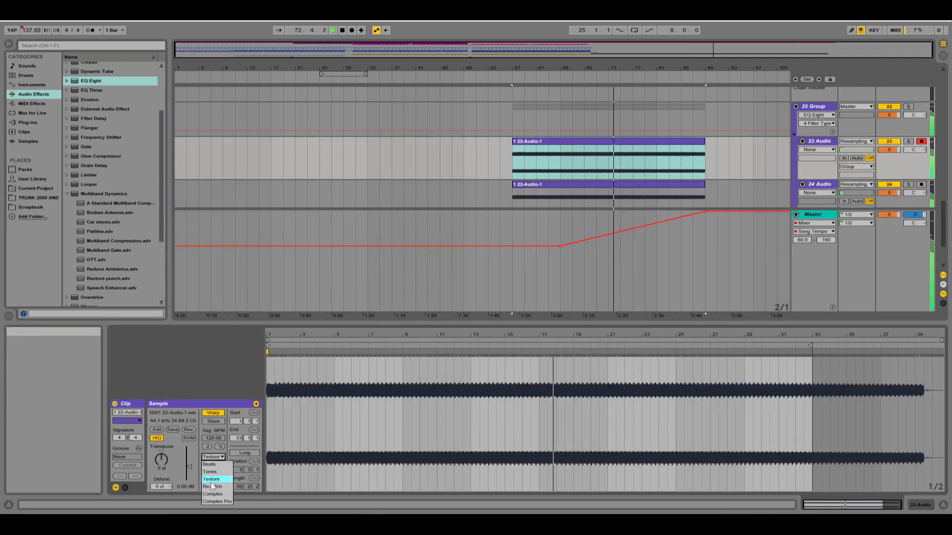
left_click(212, 479)
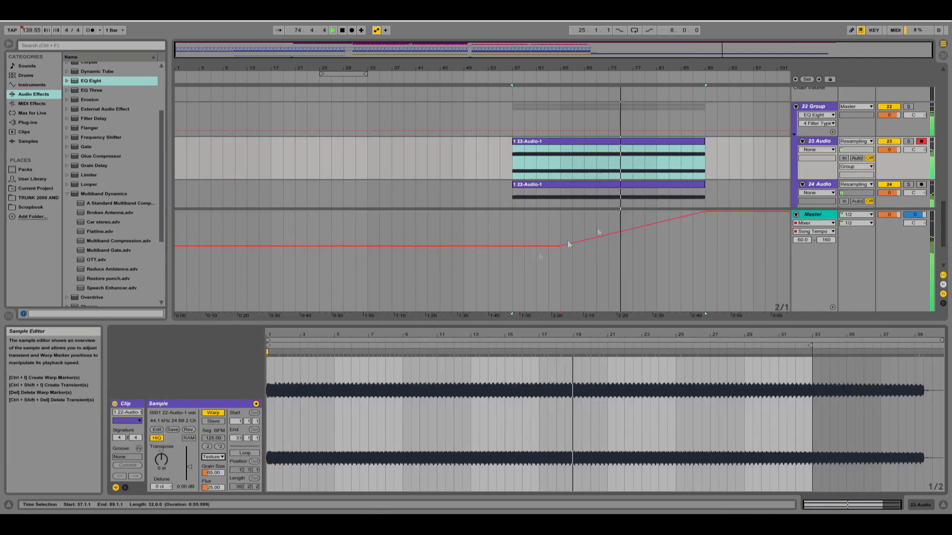
Fold the tracks except the impact track, open its SFX Impact clip and lower that track's volume.
scroll(701, 174, "up", 5)
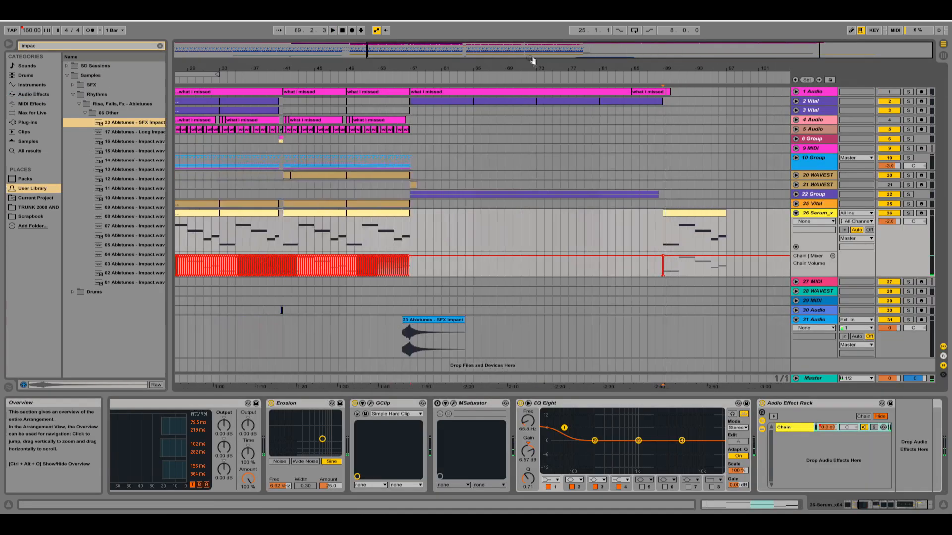
key("alt+u")
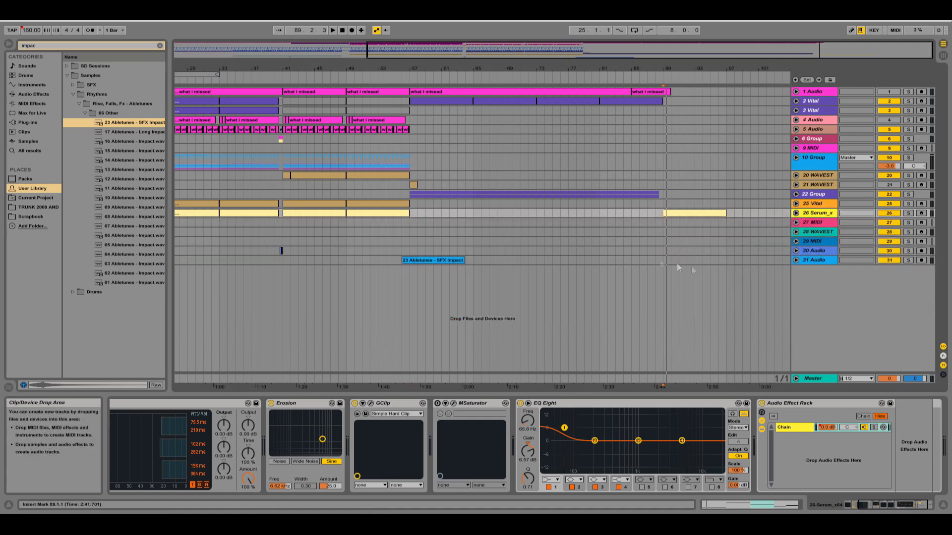
left_click(796, 260)
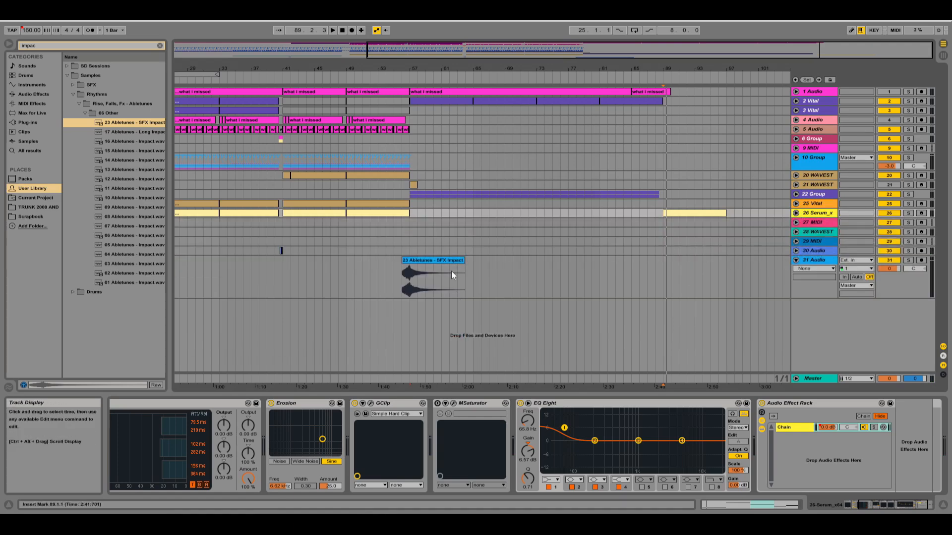
left_click(408, 284)
double_click(415, 260)
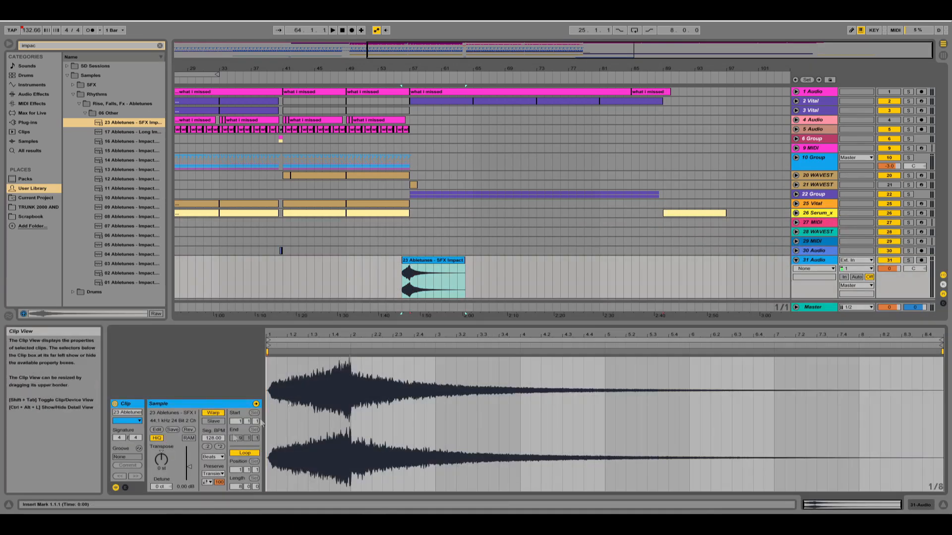
left_click_drag(888, 269, 889, 279)
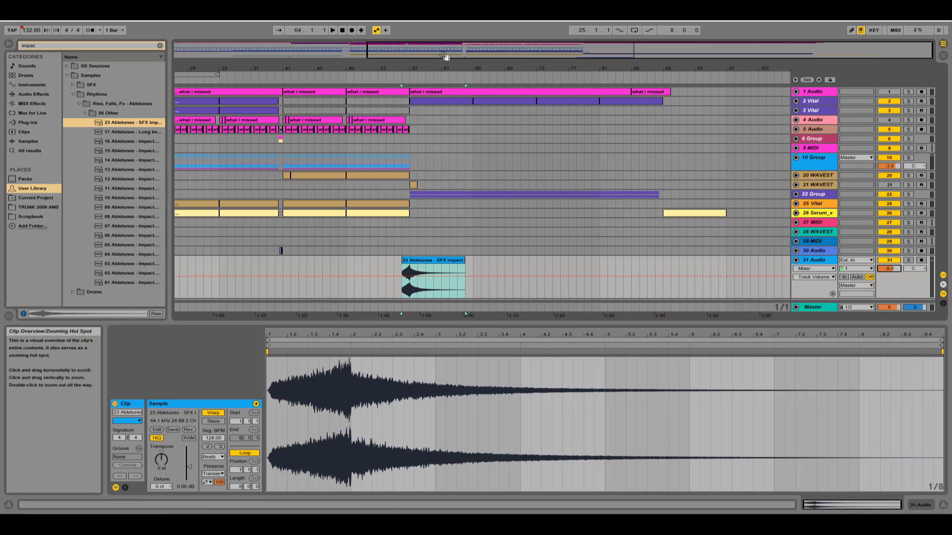
left_click_drag(445, 56, 588, 51)
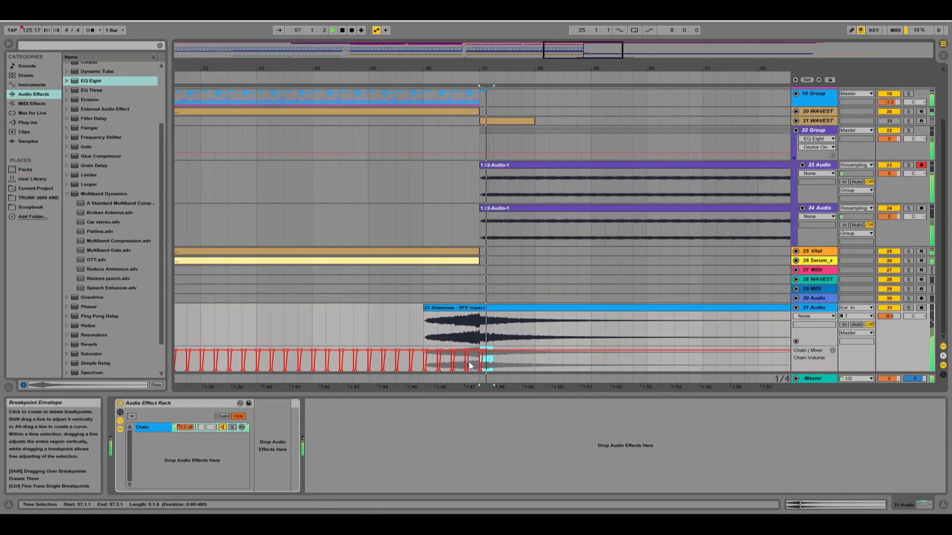
Reposition the 16 Bar Riser clip ahead of bar 89 and play back the transition.
left_click_drag(515, 48, 555, 29)
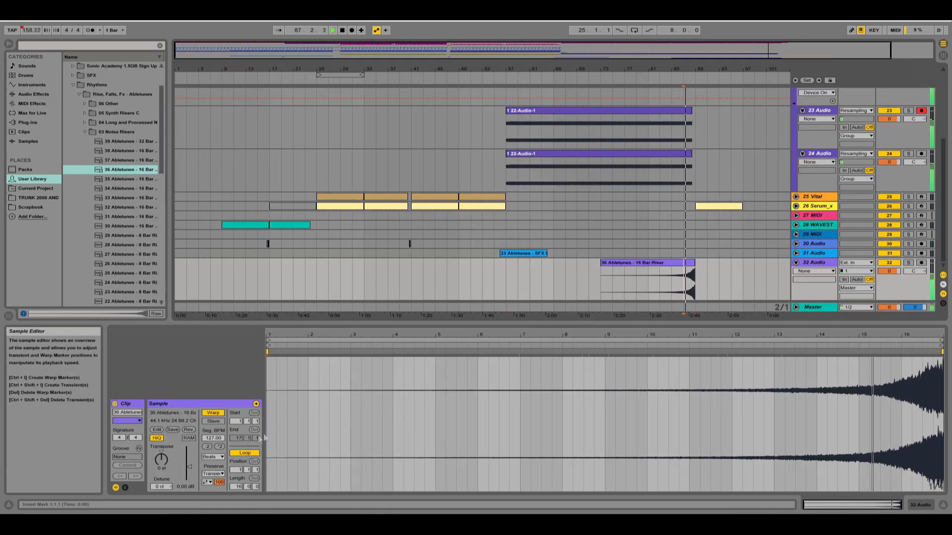
left_click(210, 454)
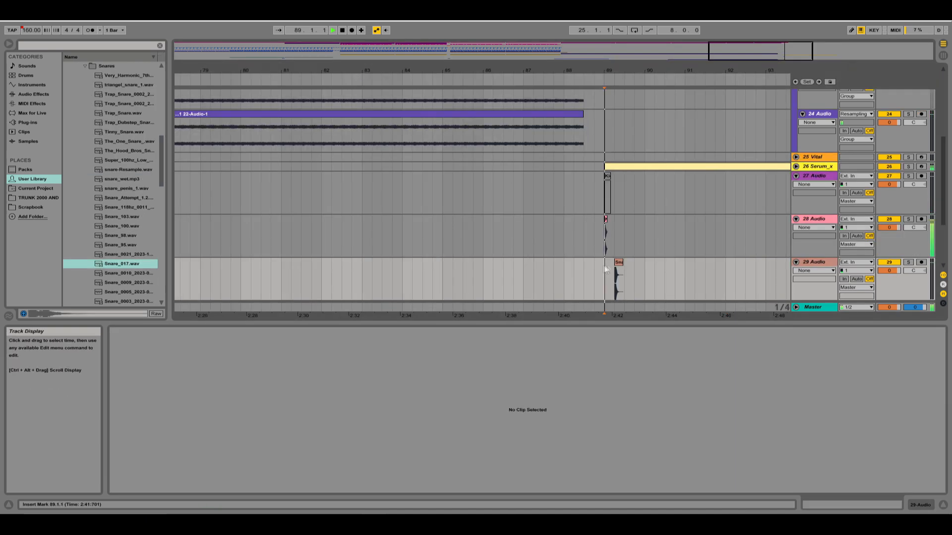
left_click_drag(618, 262, 629, 261)
left_click(594, 263)
key("space")
key("space")
Stop playback at bar 89 and delete the Snare_017 clip from the 29 Audio track.
left_click(603, 262)
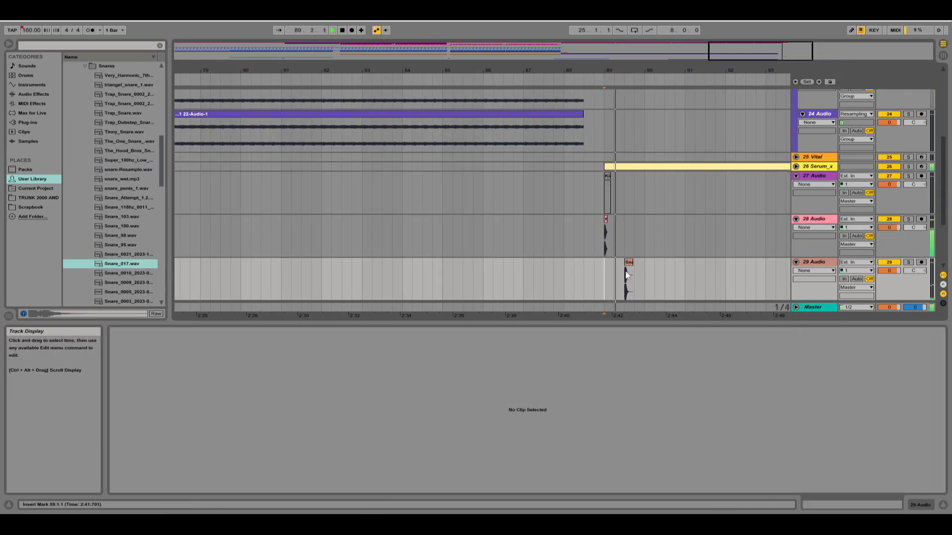
scroll(629, 255, "down", 5)
key("space")
left_click(629, 193)
key("Delete")
Audition the snare samples listed after Snare_017 and place an mleuc_v2_snare sample on the third beat of bar 89.
scroll(118, 219, "down", 1)
scroll(119, 231, "down", 2)
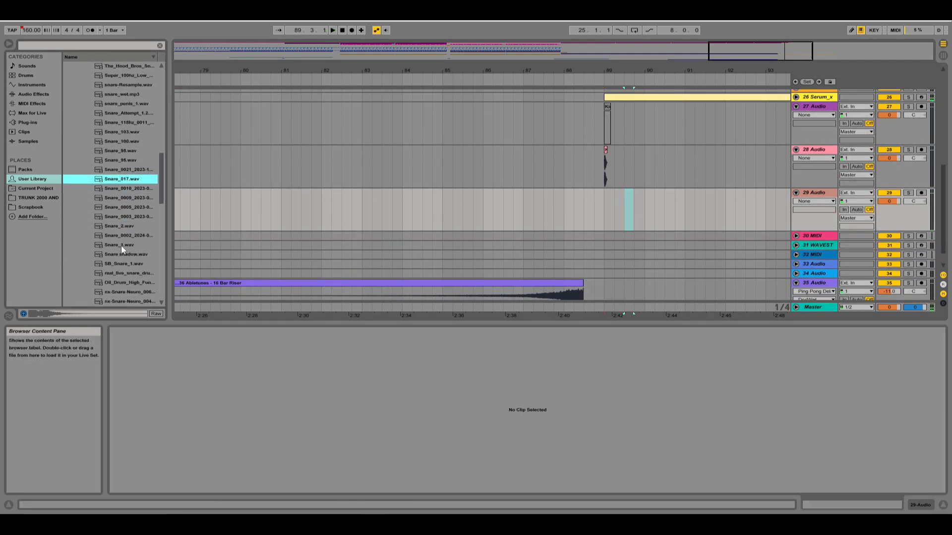
key("Down")
key("Down")
key("Down")
key("Down")
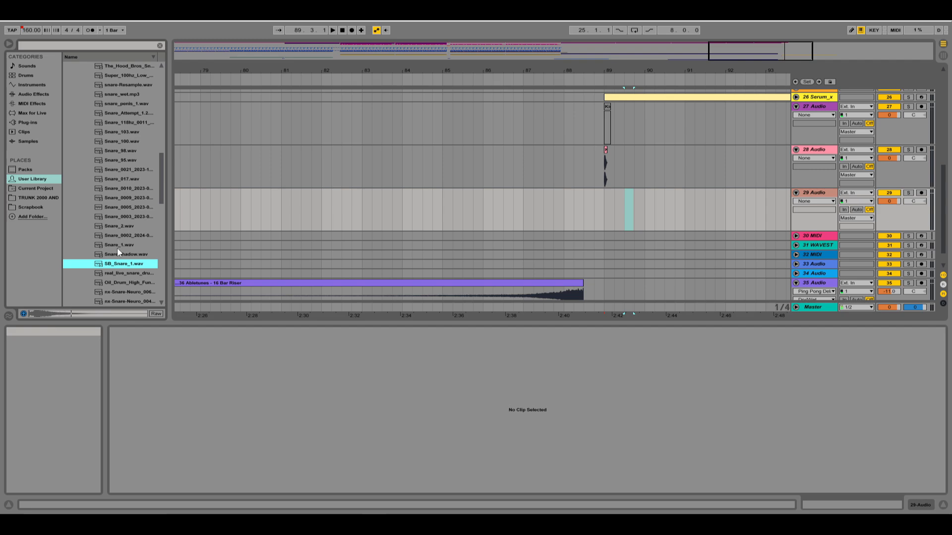
key("Down")
key("Down")
key("Down")
key("Down")
key("Down")
key("Down")
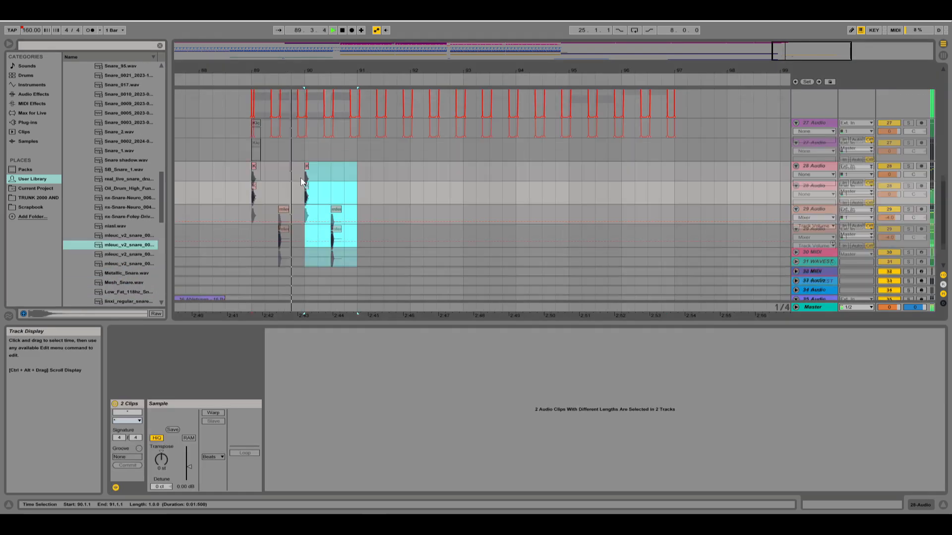
Duplicate the one-bar kick and snare pattern up to bar 97, undoing the surplus repeat beyond it.
key("ctrl+d")
key("ctrl+d")
key("ctrl+d")
key("ctrl+d")
key("ctrl+d")
key("ctrl+d")
key("ctrl+d")
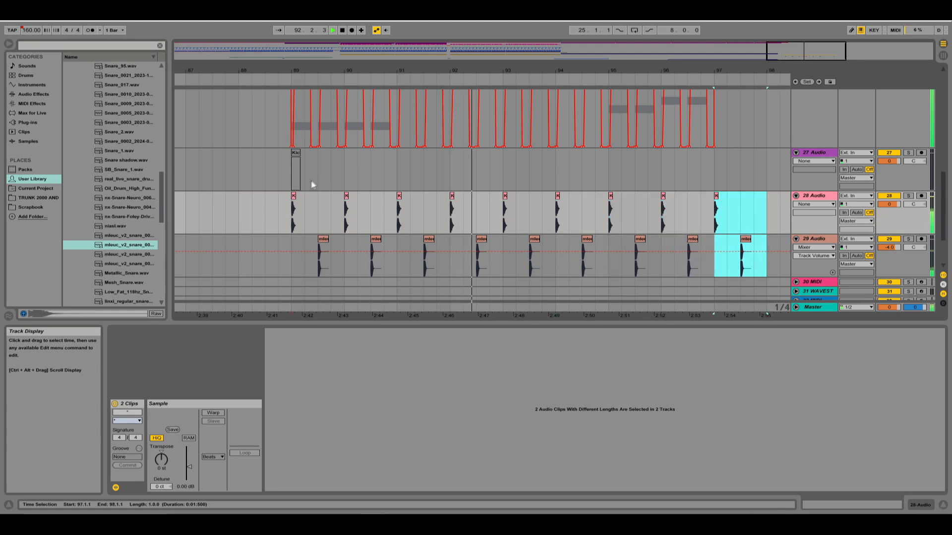
key("ctrl+z")
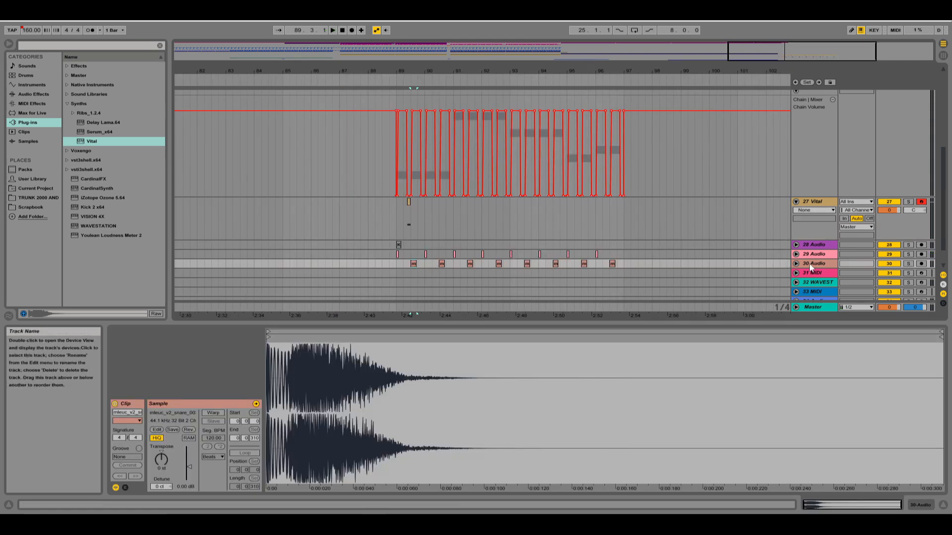
Insert a new audio track below the snare track and browse more snare samples for it.
right_click(810, 264)
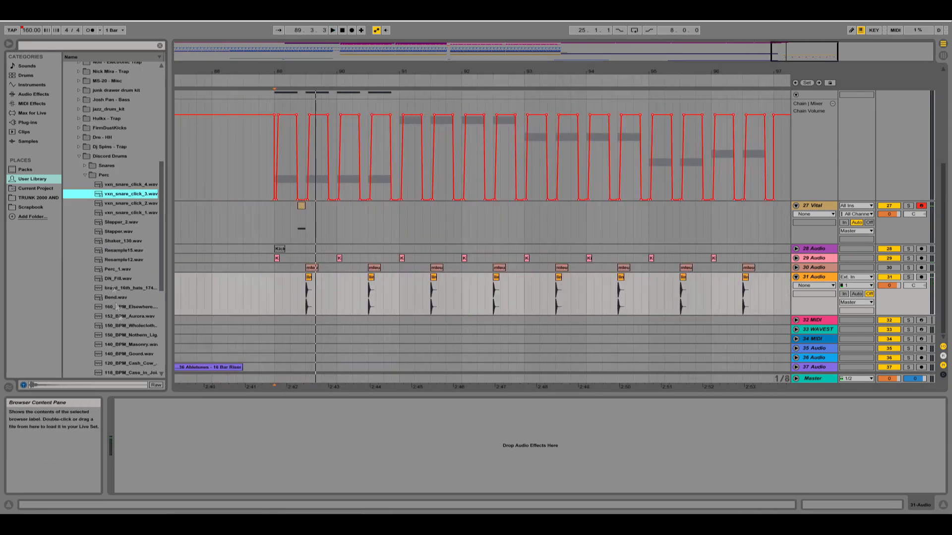
left_click(122, 322)
scroll(120, 322, "down", 1)
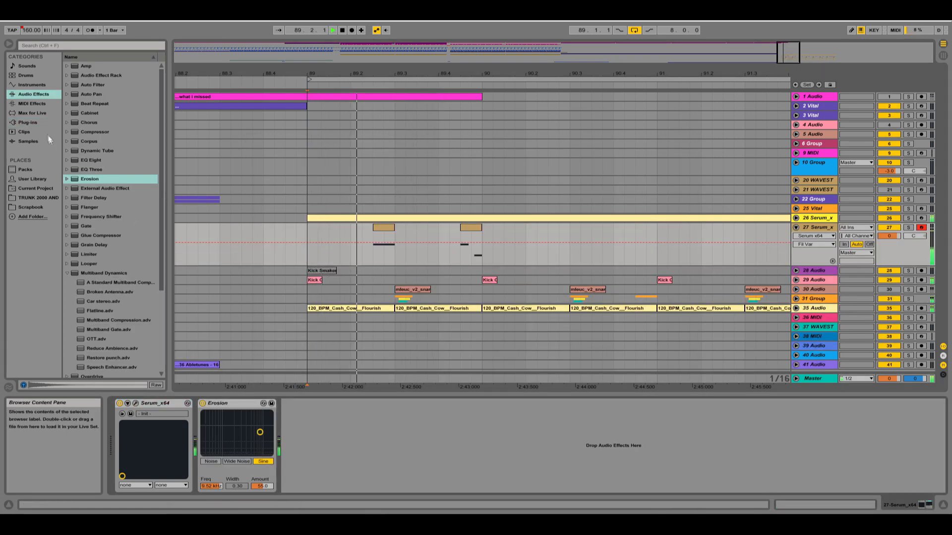
Add the Transpire plug-in to the 27 Serum track's effects after Erosion and select that track.
left_click(40, 123)
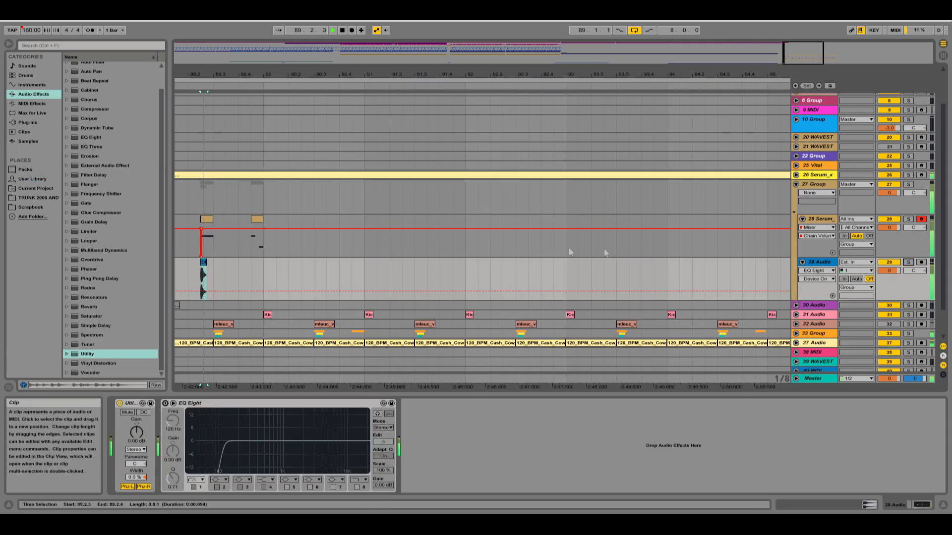
left_click(569, 252)
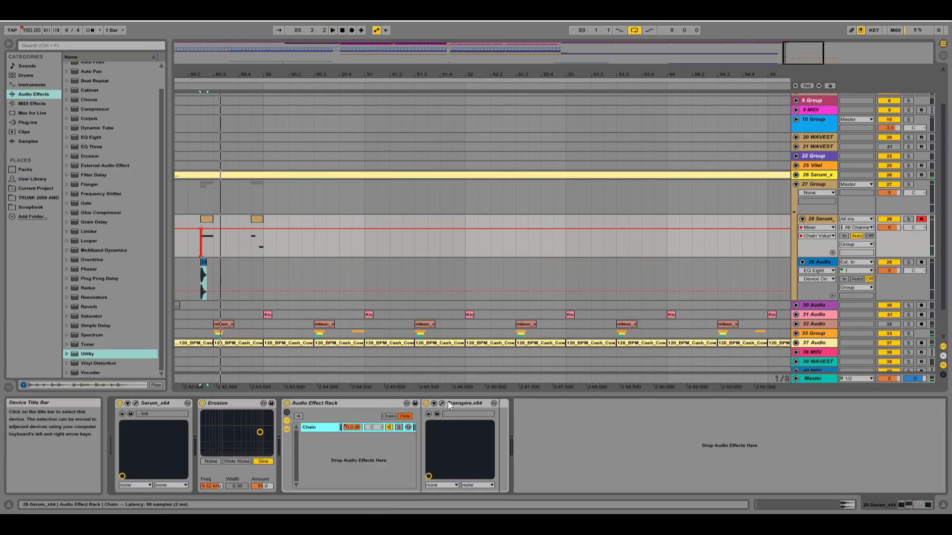
Add Transpire after EQ Eight on the 29 Audio track with its attack at 10.0, and play back the layered Serum sound.
left_click(830, 284)
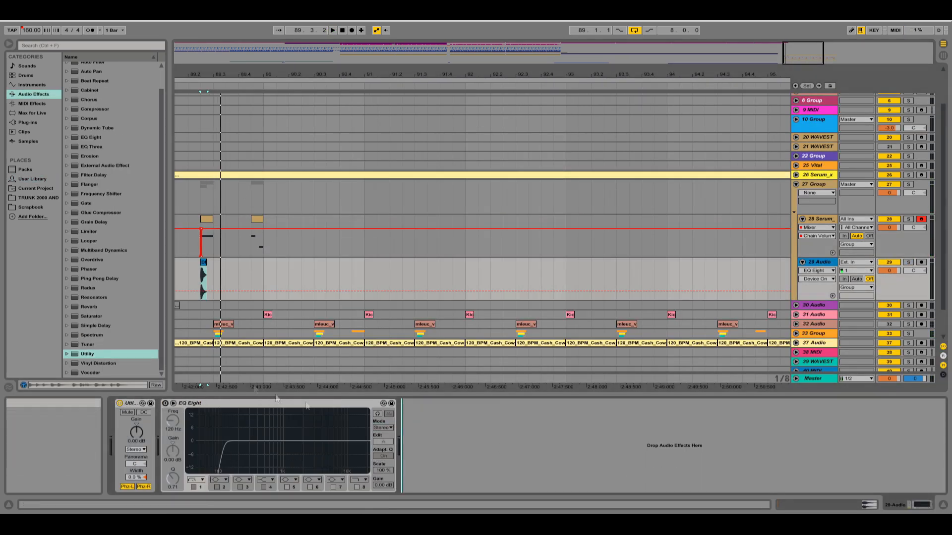
key("space")
left_click(422, 403)
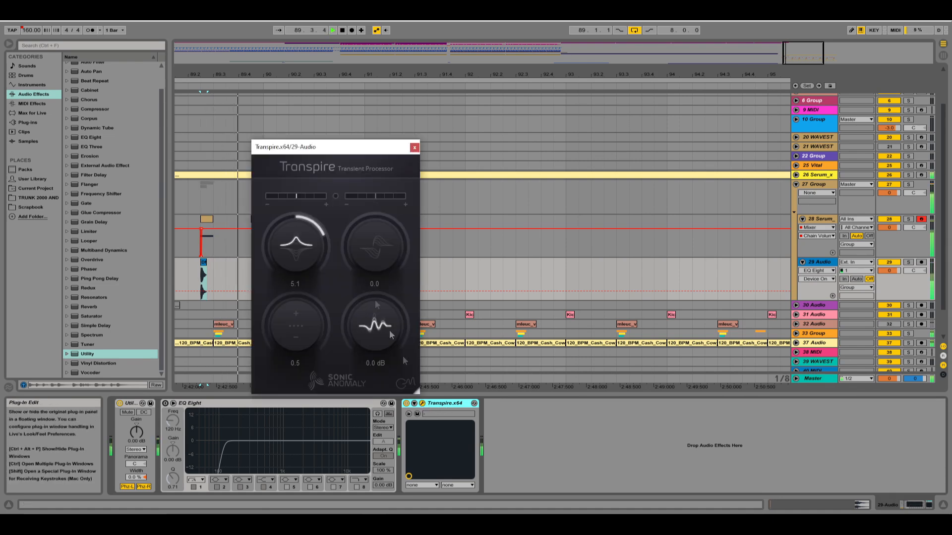
key("space")
key("space")
key("space")
key("space")
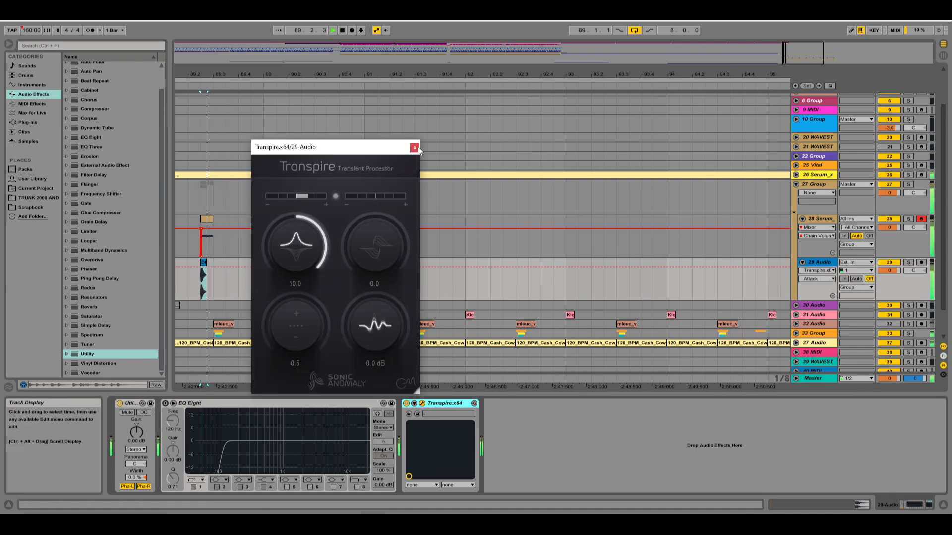
left_click(415, 148)
key("space")
left_click(195, 217)
key("space")
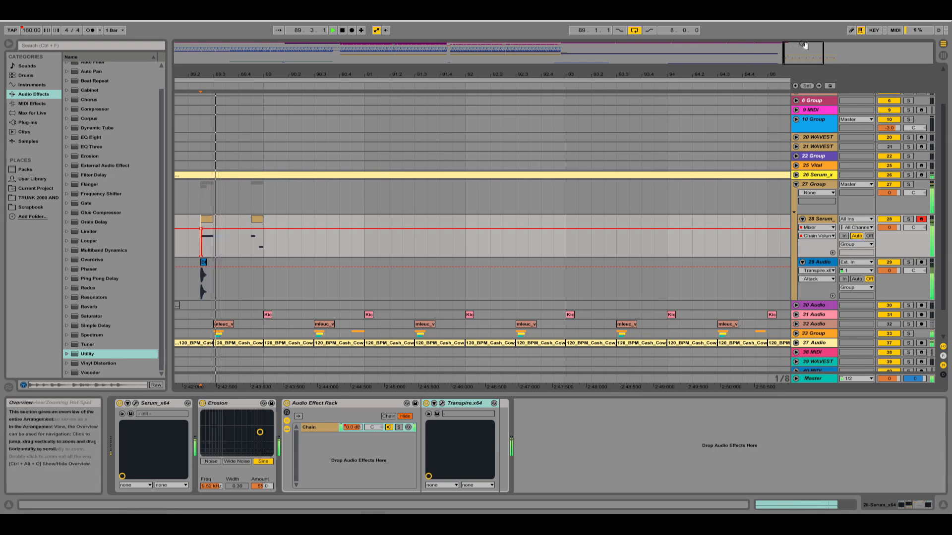
Review the arrangement from the drop back to bar 1, including the 20 WAVESTATION and 38 MIDI tracks.
left_click_drag(804, 47, 797, 36)
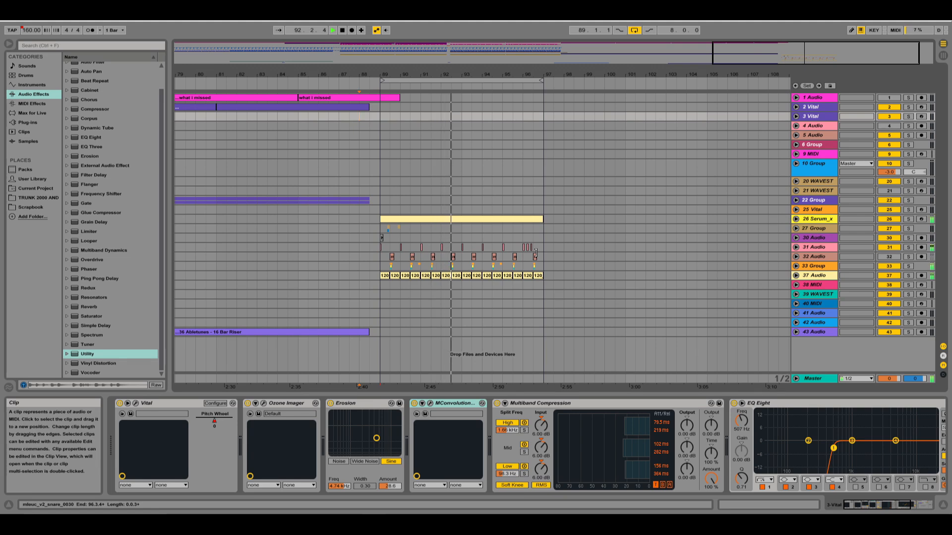
left_click_drag(382, 75, 407, 67)
left_click_drag(813, 52, 811, 57)
left_click(281, 183)
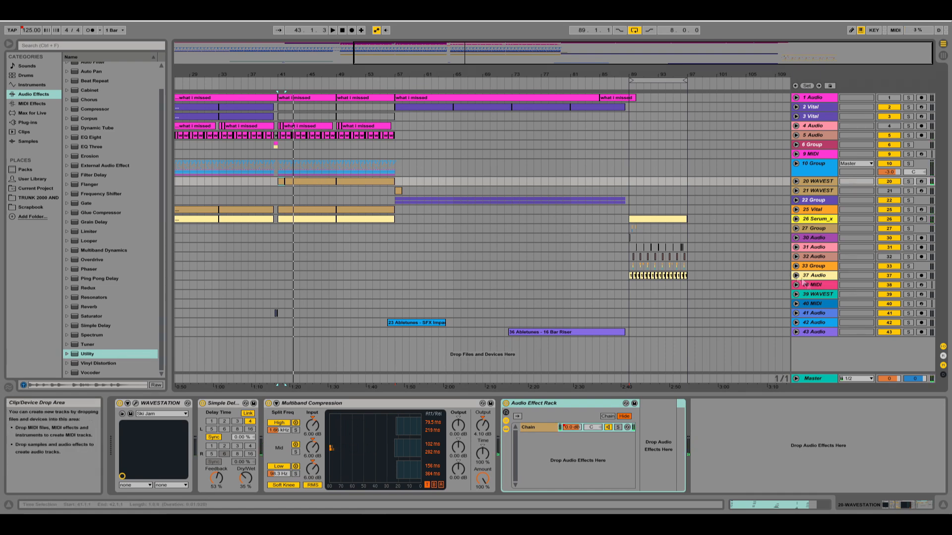
left_click(822, 286)
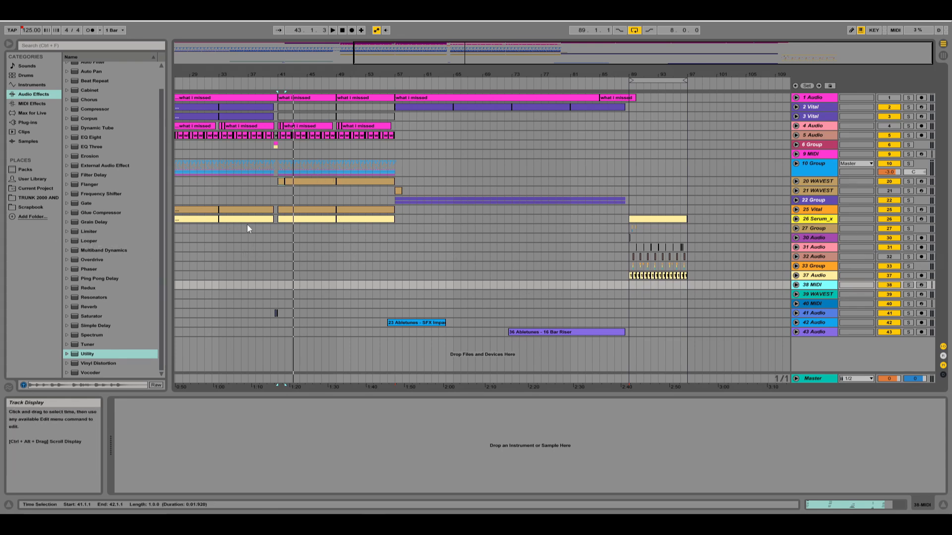
left_click_drag(431, 52, 411, 146)
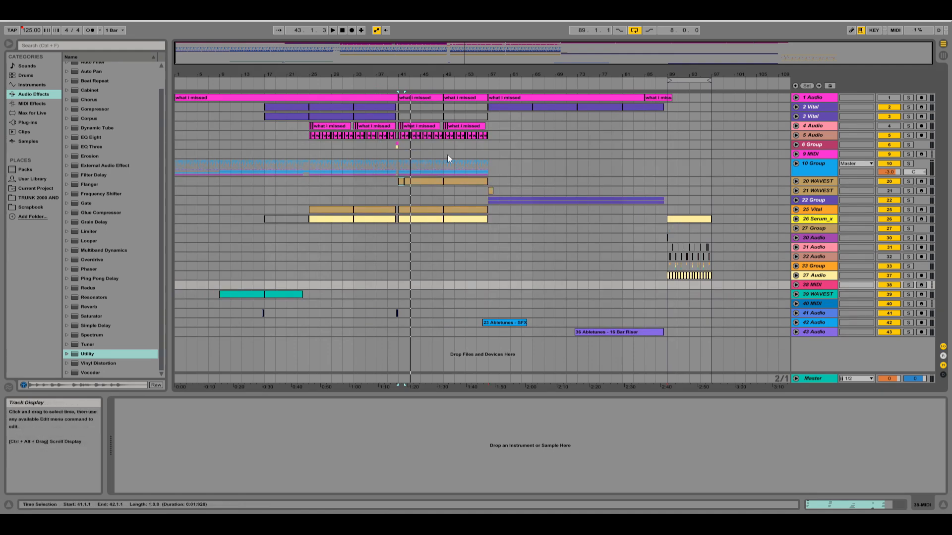
Raise the makeup gain of the 10 Group's Glue Compressor to 20 dB.
left_click(396, 165)
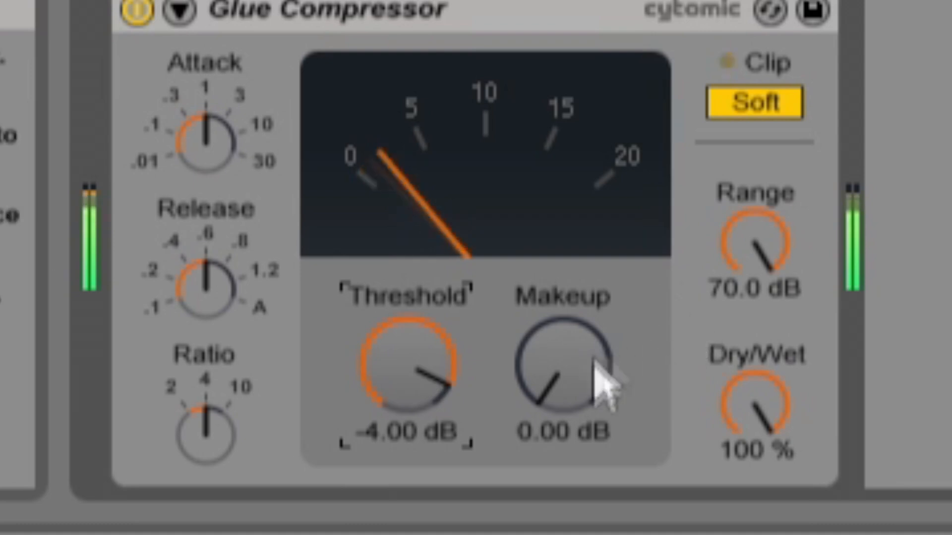
left_click(609, 476)
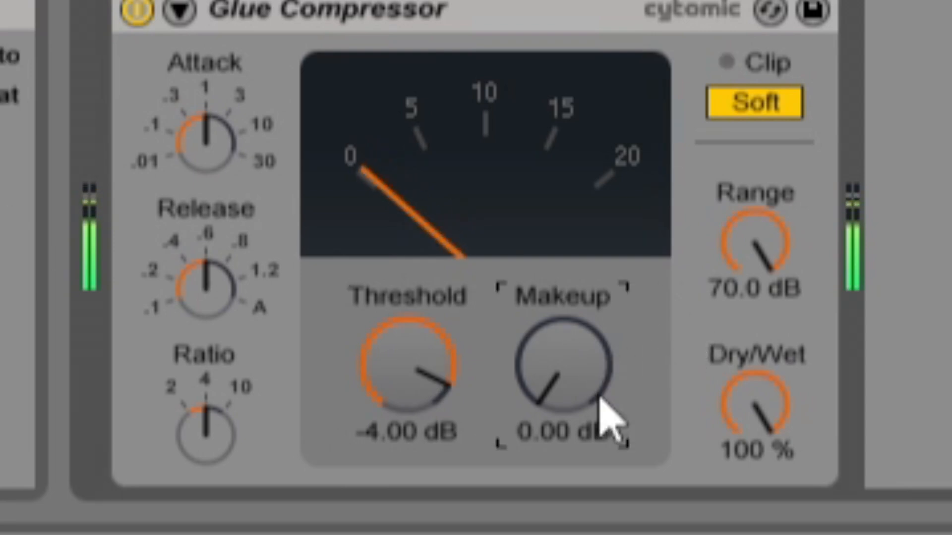
type("41")
key("Return")
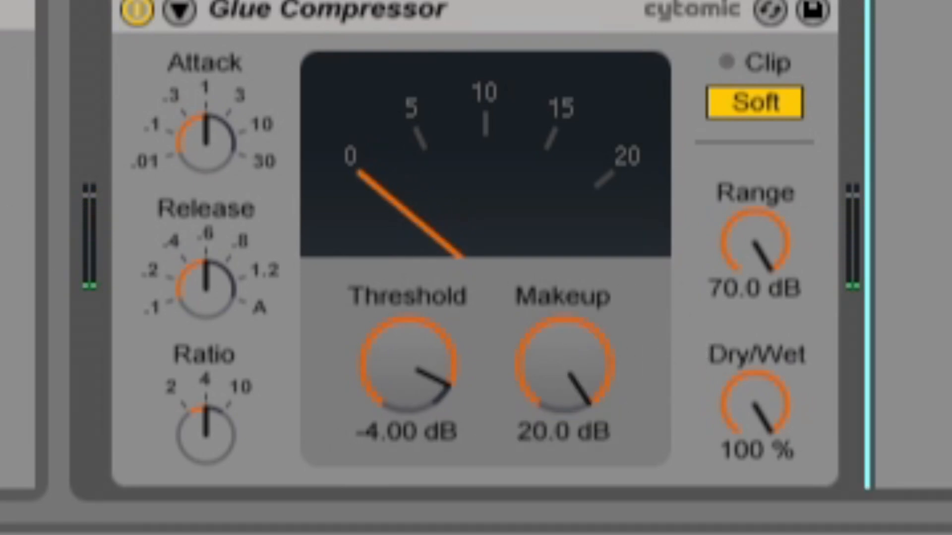
left_click_drag(531, 378, 538, 412)
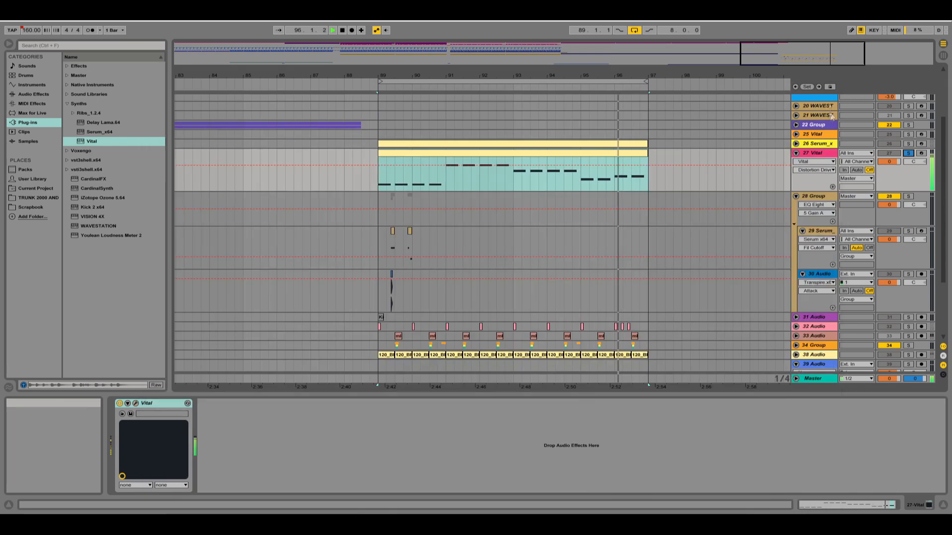
Unsolo the 27 Vital track, set its volume to -7.0 dB and use an Ozone Imager width of 40.6 on it.
left_click(833, 97)
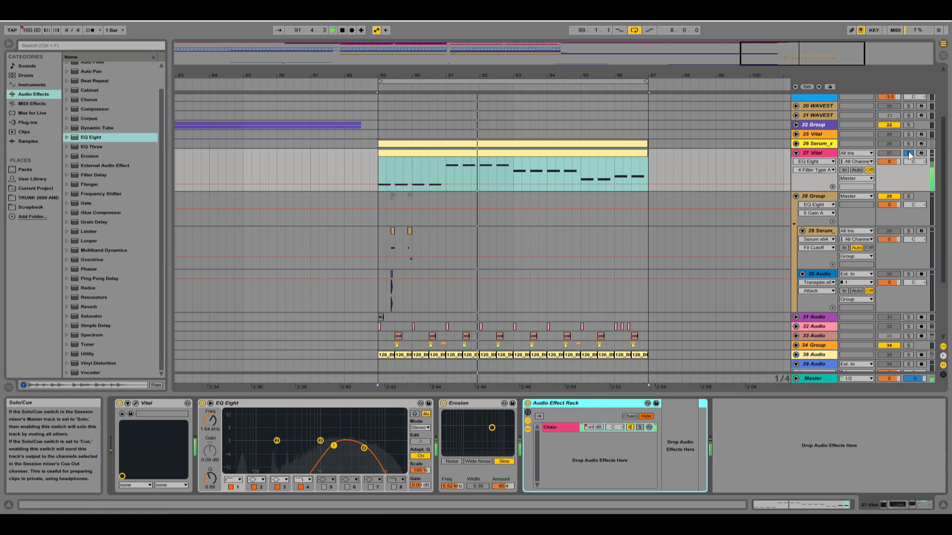
left_click(909, 155)
left_click(889, 161)
left_click_drag(891, 161, 891, 167)
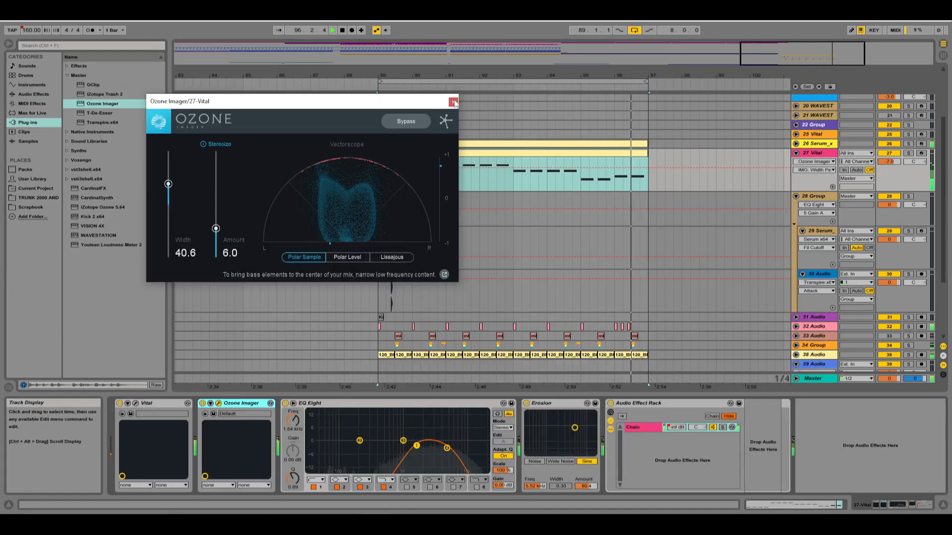
left_click(453, 102)
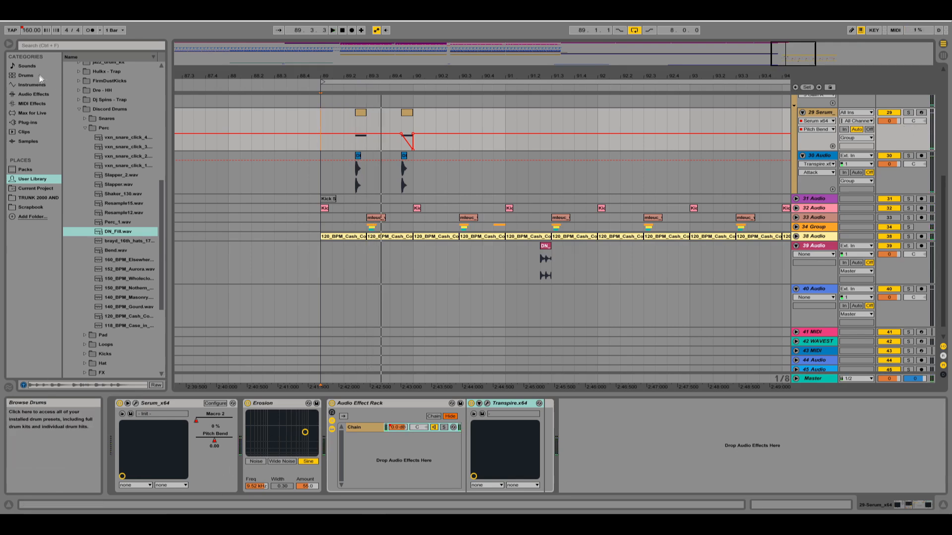
Add EQ Eight after Erosion on the 29 Serum track and set the track's Ozone Imager width to 37.7.
left_click(33, 93)
scroll(100, 181, "up", 2)
left_click_drag(84, 166, 325, 434)
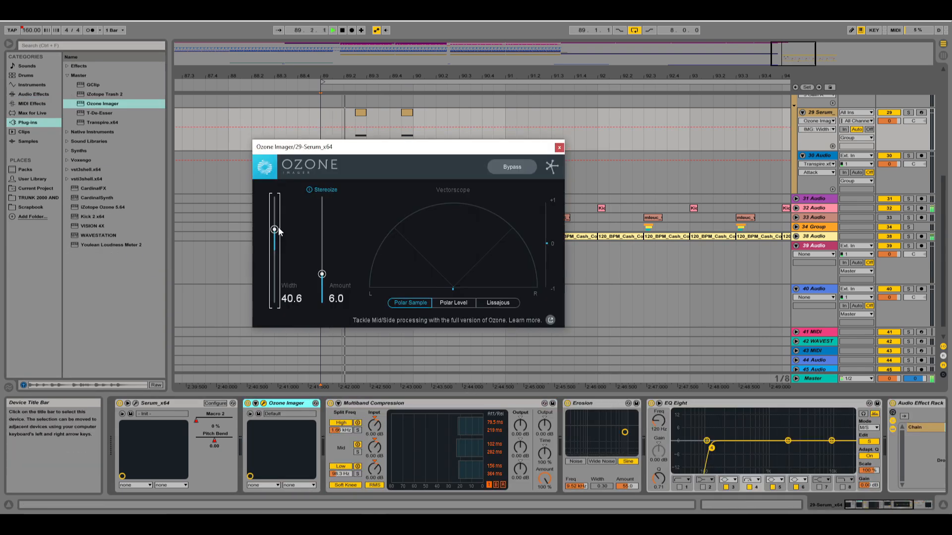
left_click_drag(279, 228, 280, 229)
key("space")
key("space")
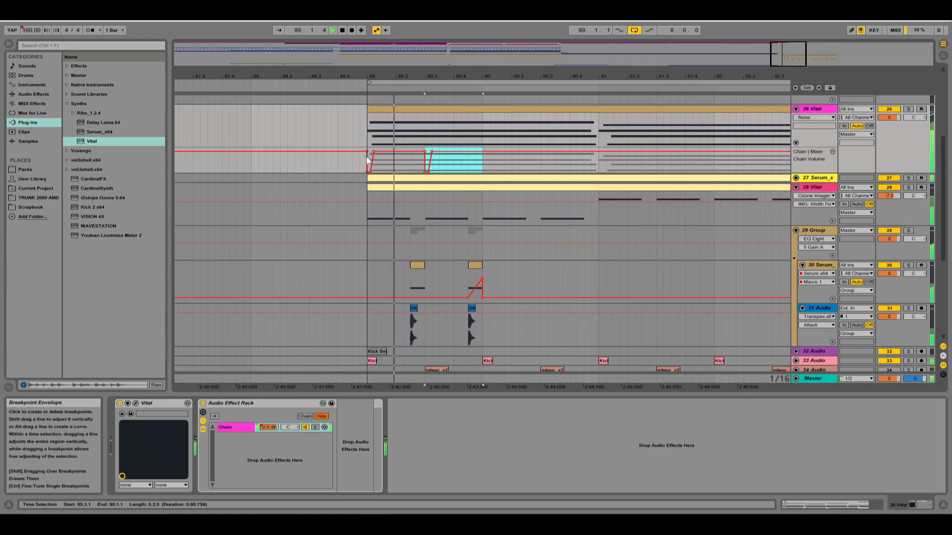
Repeat the two-beat Chain Volume dip along the 26 Vital track's automation from bar 89.
key("ctrl+d")
key("ctrl+d")
key("ctrl+d")
key("ctrl+d")
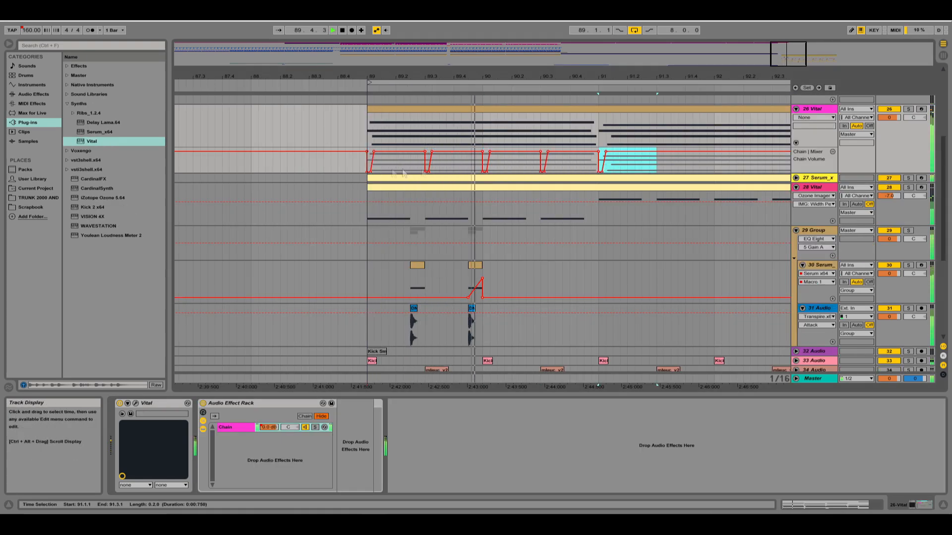
Show the device chain instead of the DN_Fill sample view and lower the volume of the 41 Vital track.
left_click_drag(790, 60, 790, 73)
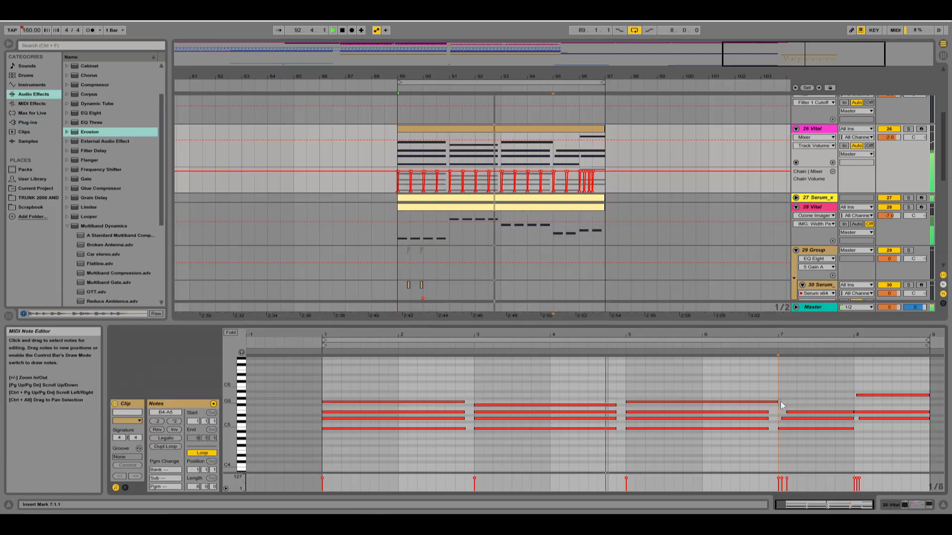
mouse_move(777, 402)
left_mouse_down()
mouse_move(769, 402)
mouse_move(778, 413)
left_mouse_up()
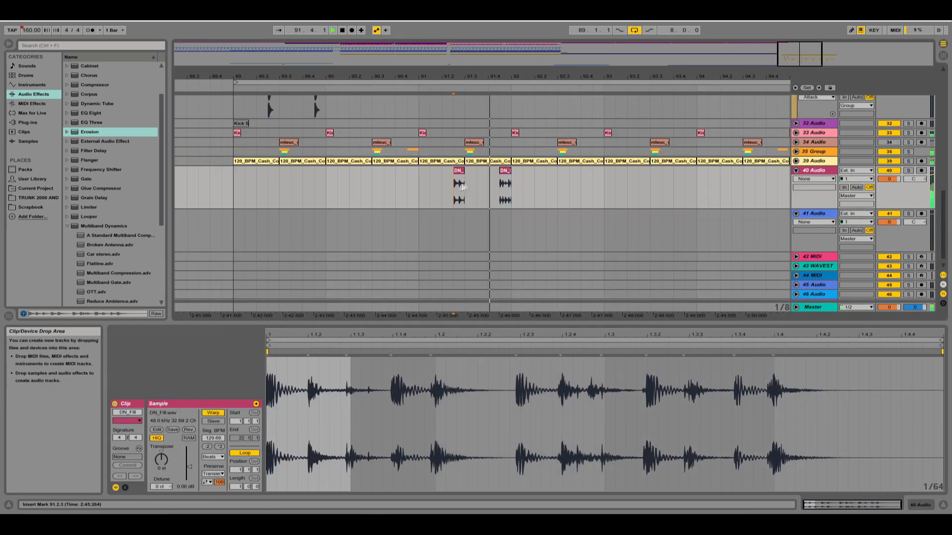
key("shift+Tab")
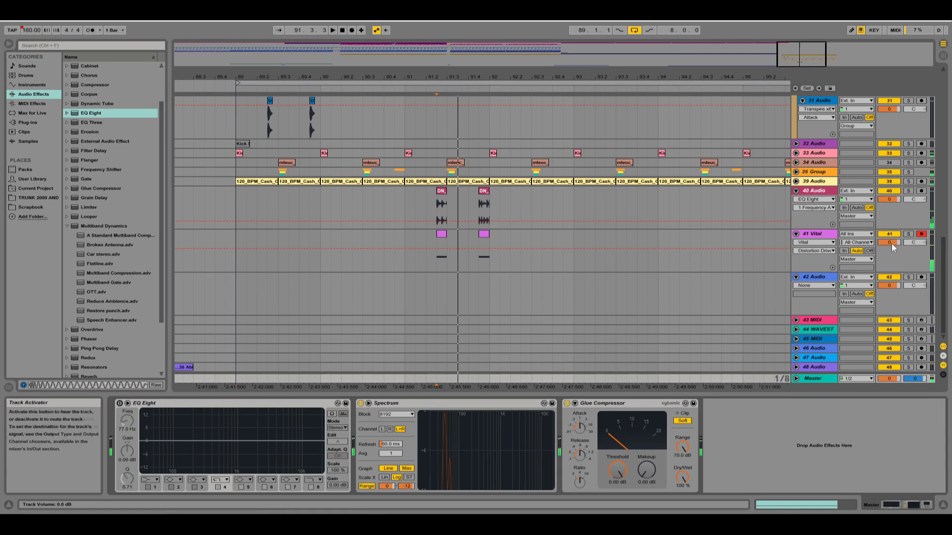
left_click_drag(892, 243, 899, 250)
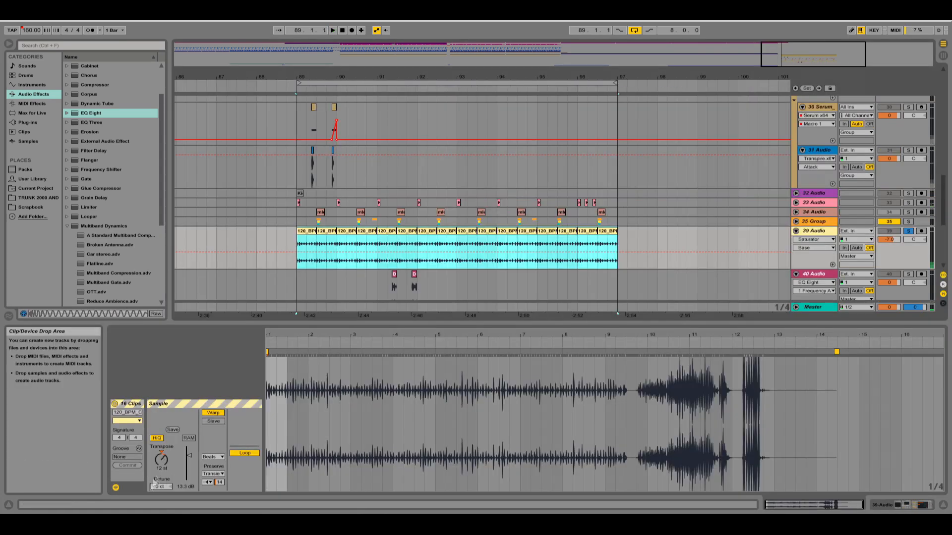
Reset the transposition of the 16 selected 120_BPM_Cash_Cow__Flourish clips to 0 st and unsolo the 39 Audio track.
left_click(162, 452)
key("space")
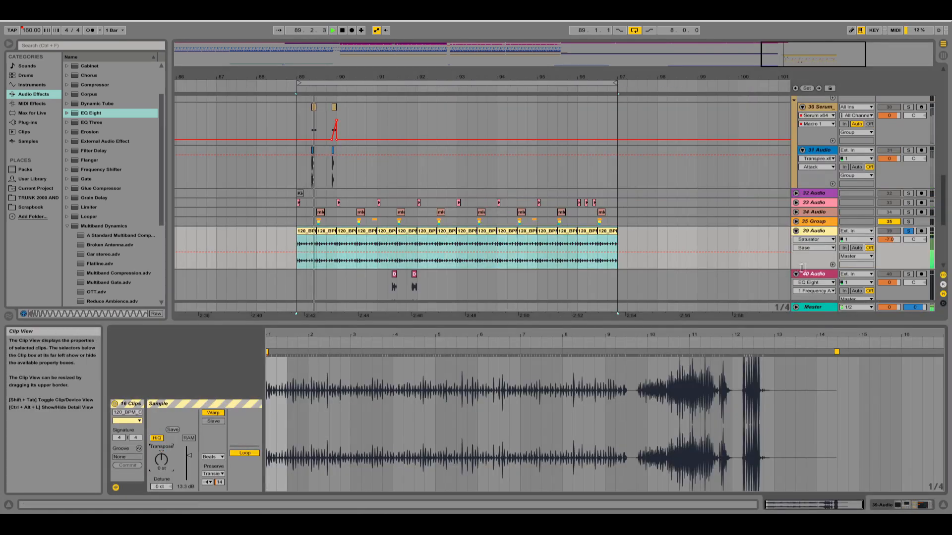
left_click(908, 231)
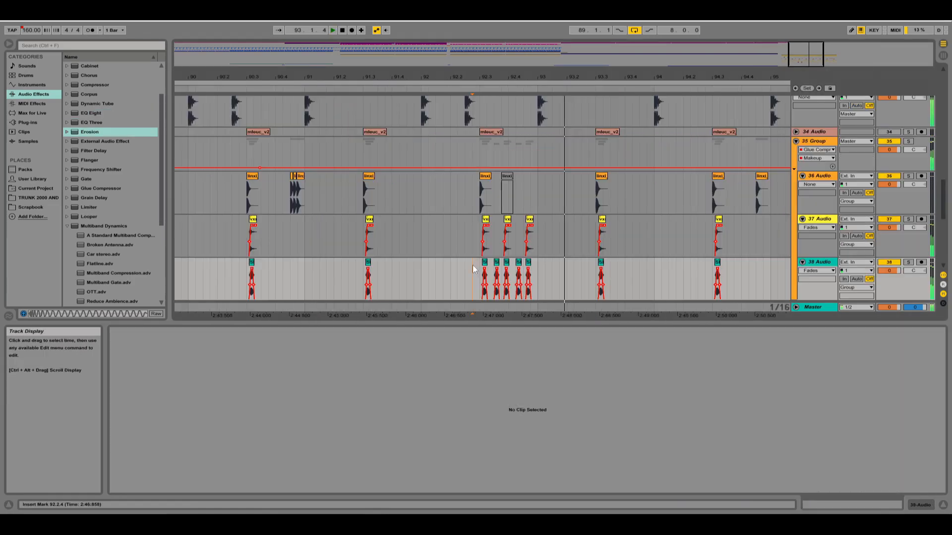
Play back the drop and check the Chain Volume automation on the Vital tracks around bar 92.
scroll(476, 268, "up", 10)
scroll(474, 139, "up", 7)
key("space")
scroll(564, 203, "down", 4)
key("space")
Audition the snare layers and the roll fill in the 35 Group from the third beat of bar 92.
key("space")
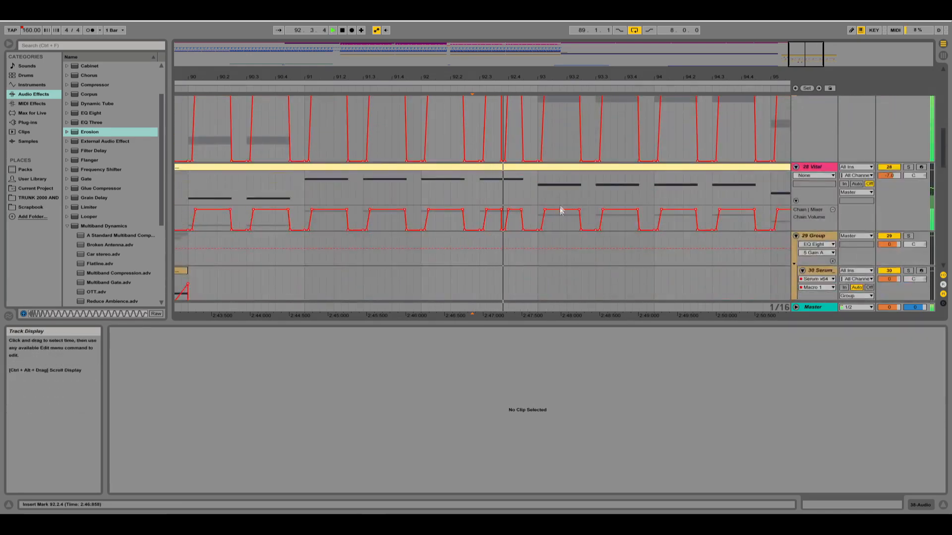
key("space")
key("space")
scroll(533, 297, "down", 10)
key("space")
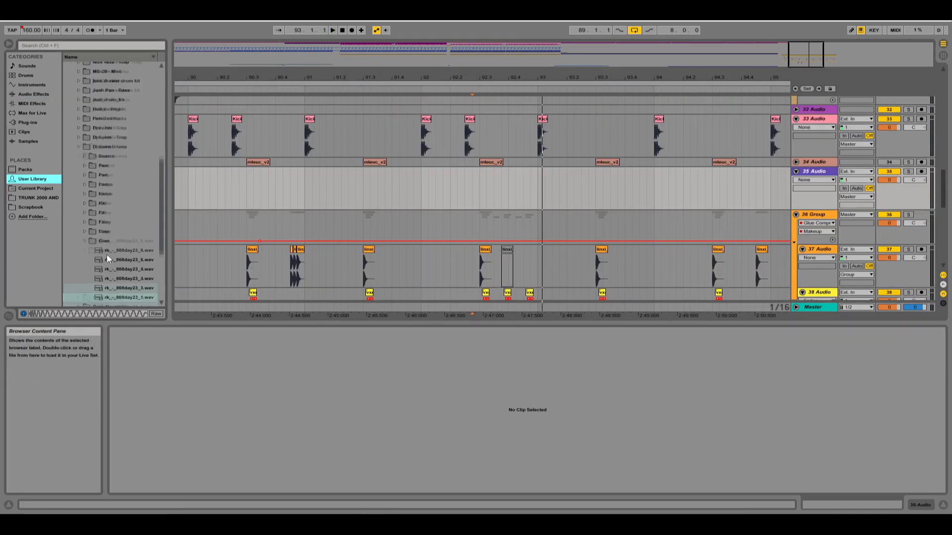
scroll(108, 258, "down", 5)
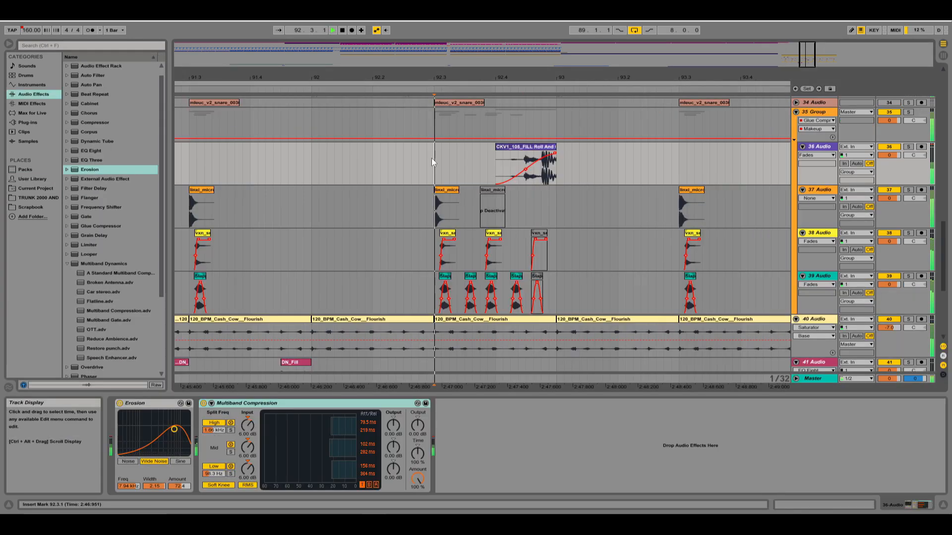
left_click(434, 161)
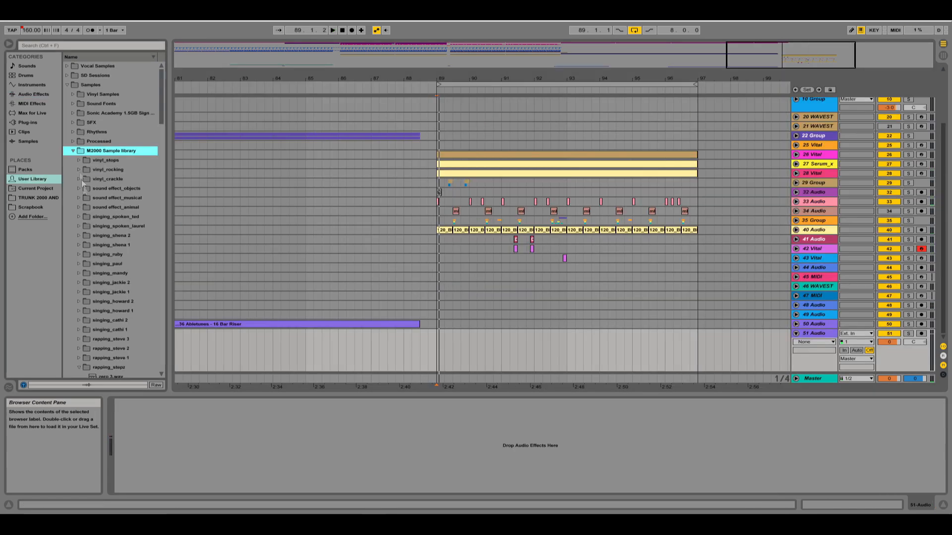
Audition the Rider Comments samples in the User Library and place Rider Comments (397) on the 51 Audio track at 88.3.
scroll(101, 278, "down", 5)
left_click(134, 301)
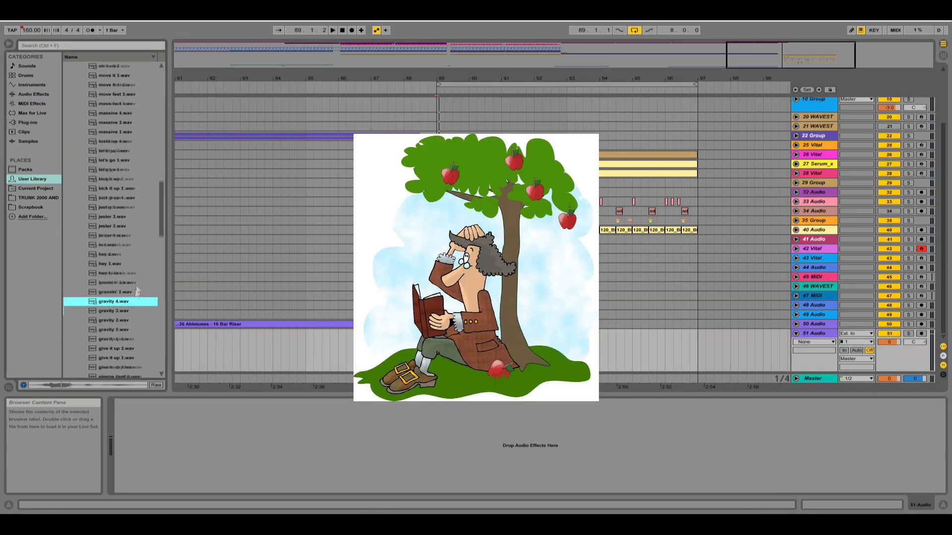
scroll(139, 277, "down", 1)
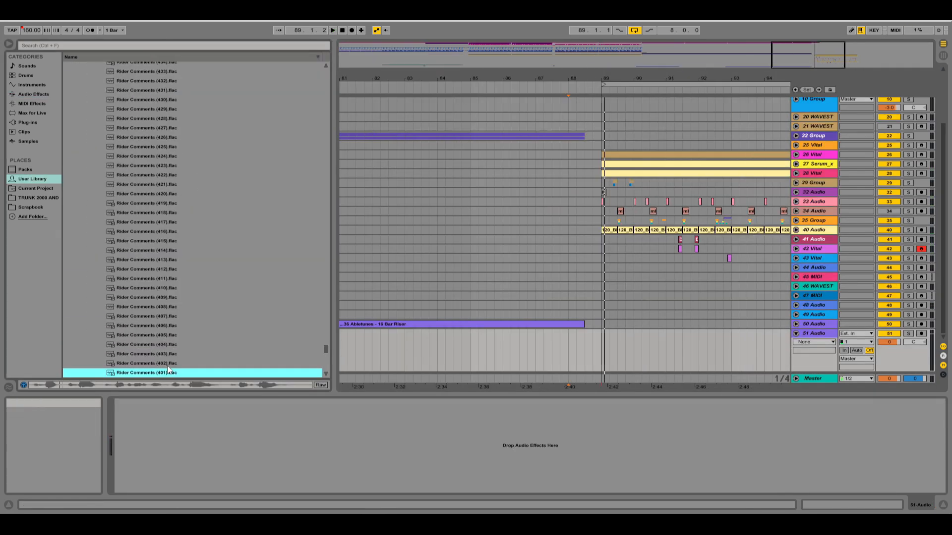
key("Up")
key("Up")
key("Up")
key("Up")
key("Up")
key("Up")
key("Up")
key("Up")
key("Up")
key("Up")
key("Up")
key("Up")
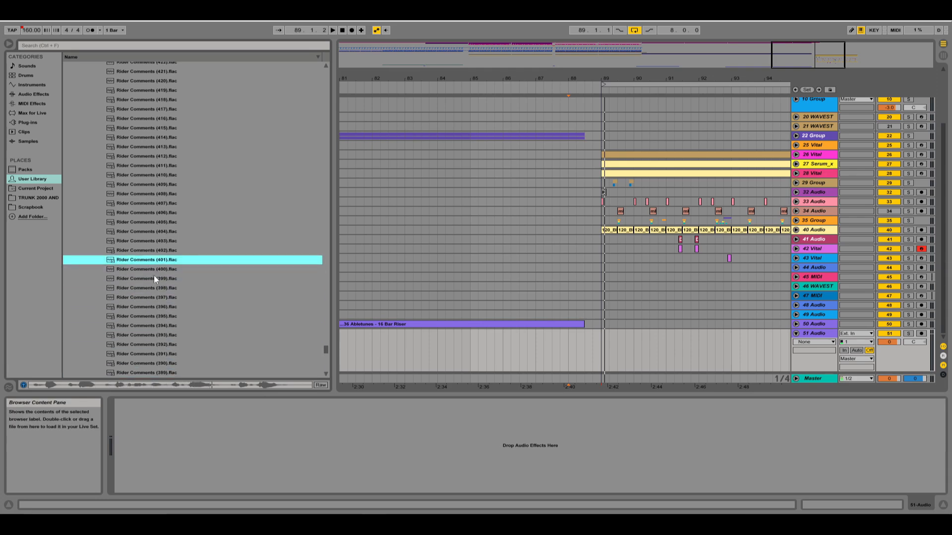
left_click(158, 298)
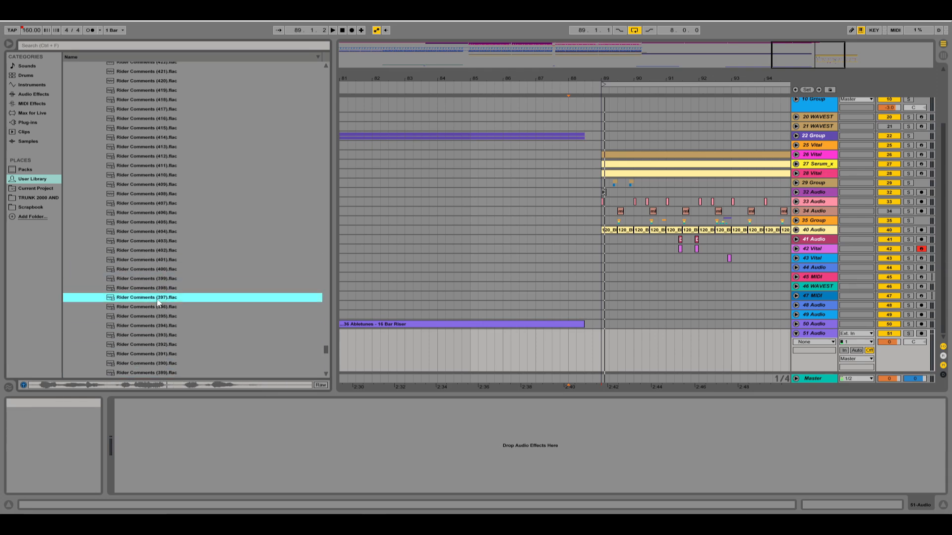
left_click_drag(158, 303, 586, 346)
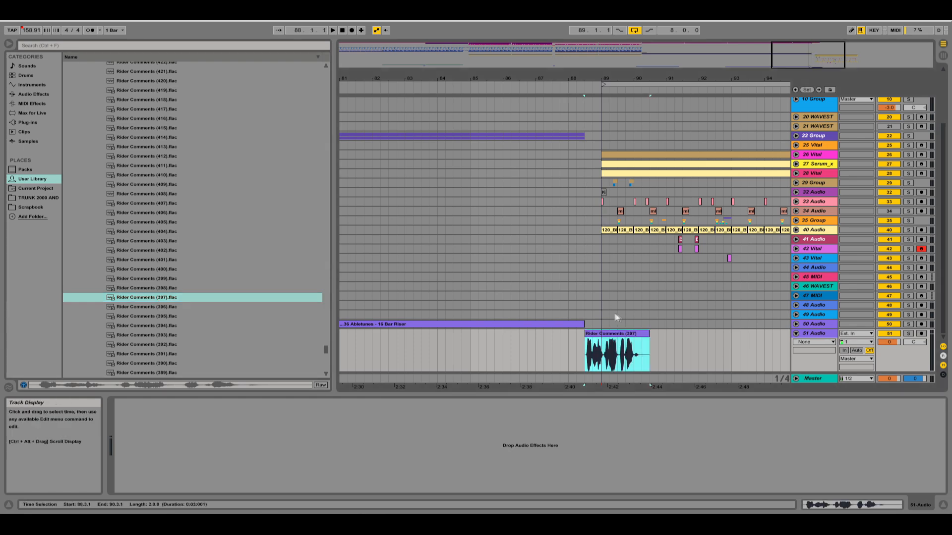
Play the Rider Comments (397) clip against the drop and set its warp mode to Complex Pro.
double_click(597, 339)
key("space")
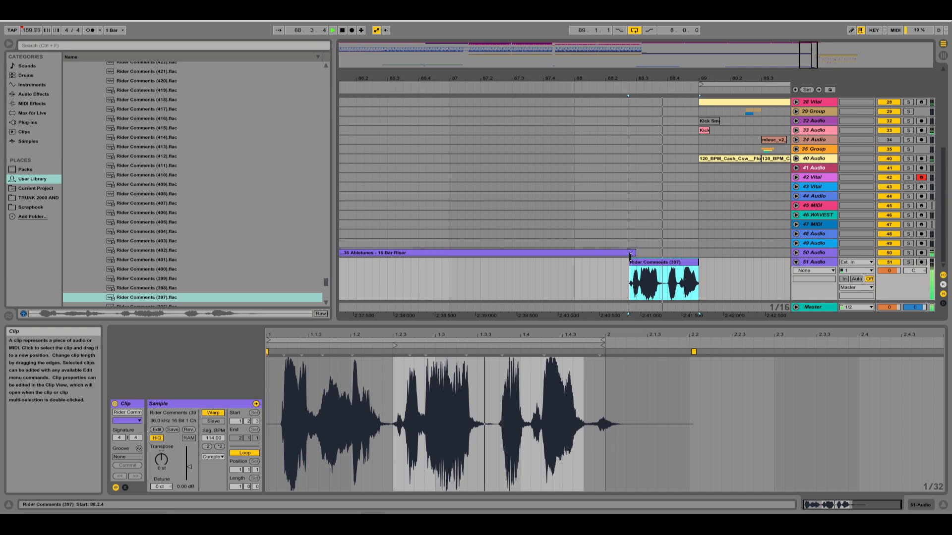
key("space")
left_click(217, 458)
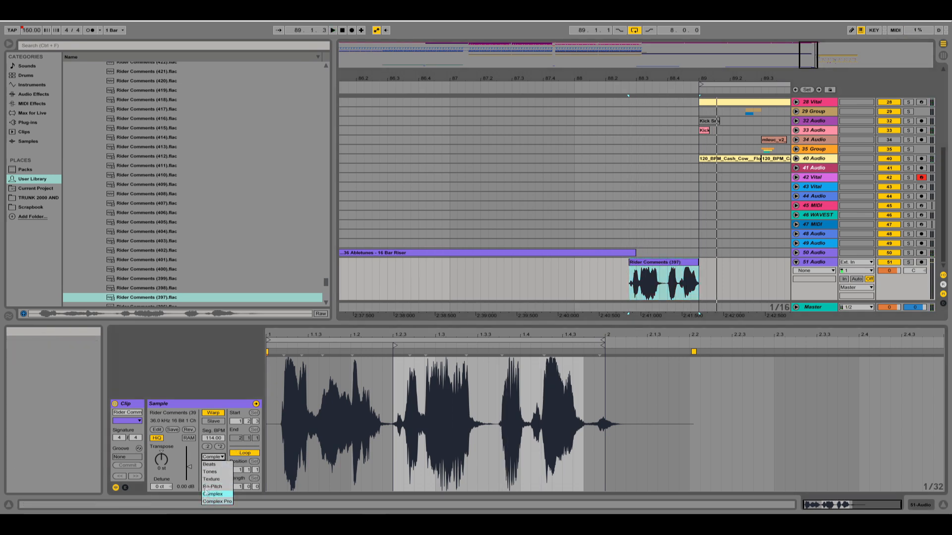
left_click(218, 501)
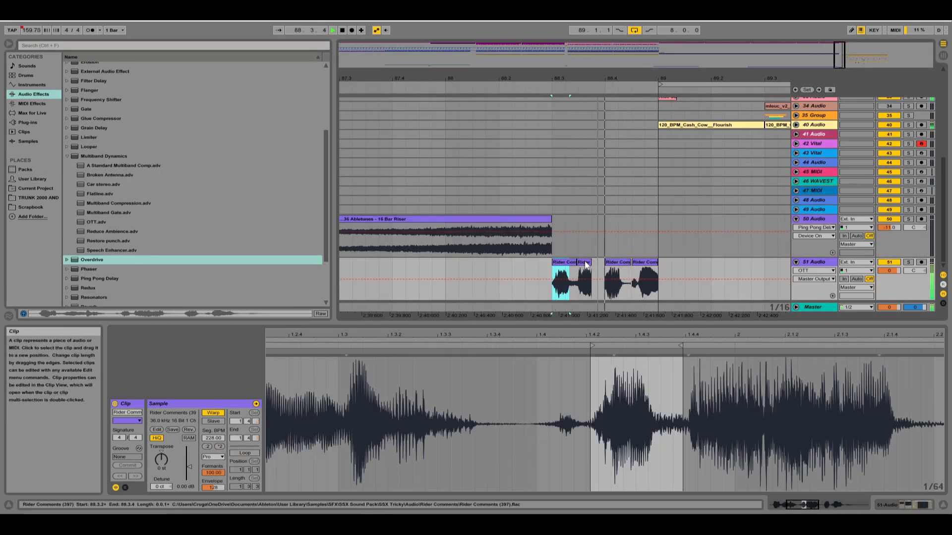
Extend the second Rider Comments (397) slice on the 51 Audio track to meet the third, and play back the vocal leading into bar 89.
left_click_drag(590, 263, 605, 263)
key("space")
key("space")
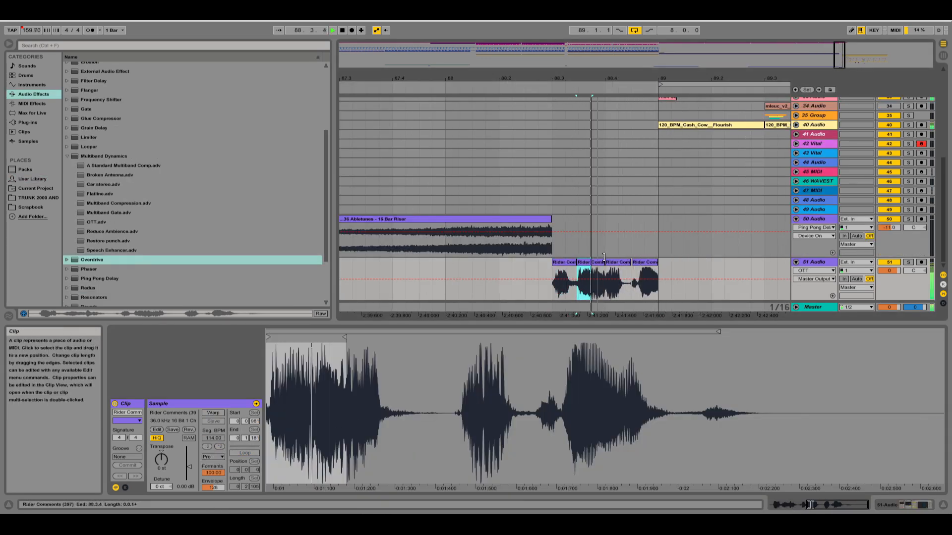
left_click(516, 265)
key("space")
key("space")
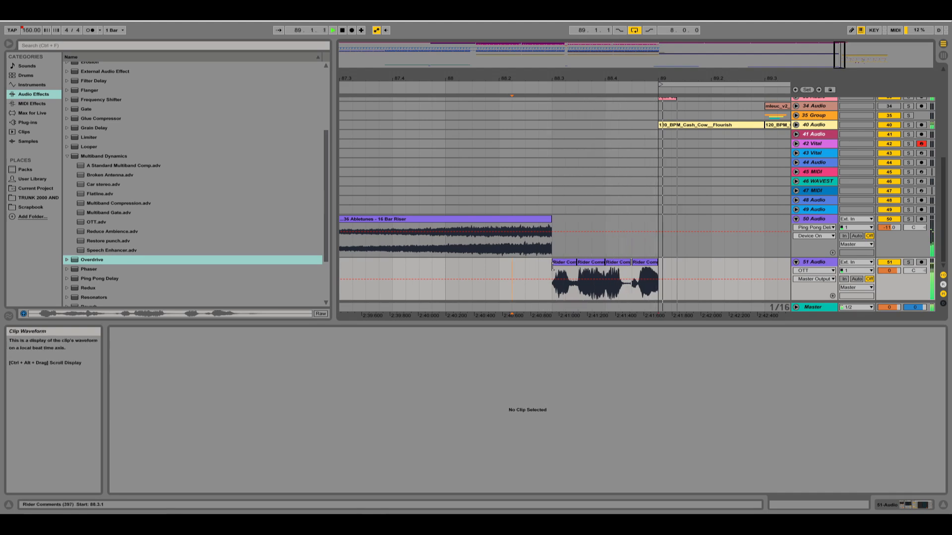
left_click(588, 265)
key("space")
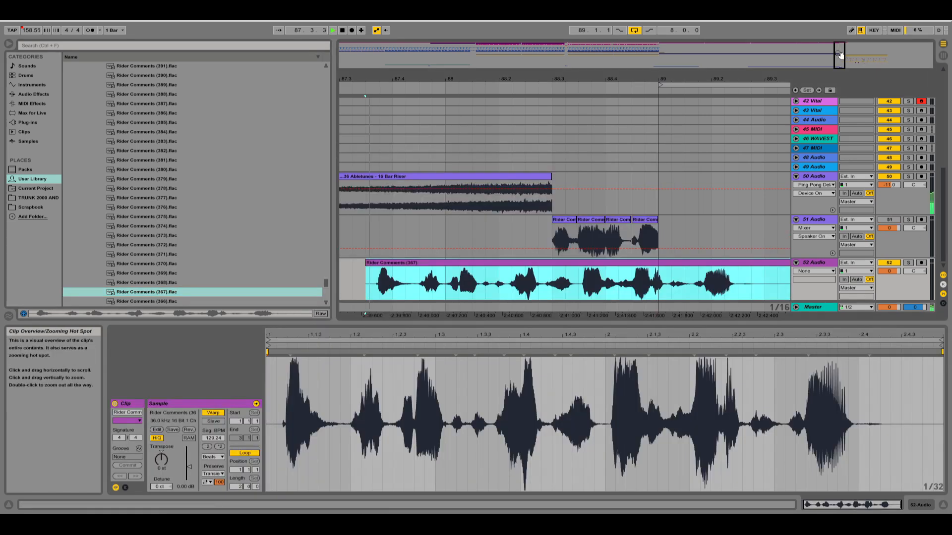
Try the Rider Comments (367) clip earlier on the 52 Audio track at 87.2.1, with Warp off, and play it back.
key("minus")
left_click_drag(555, 267, 526, 268)
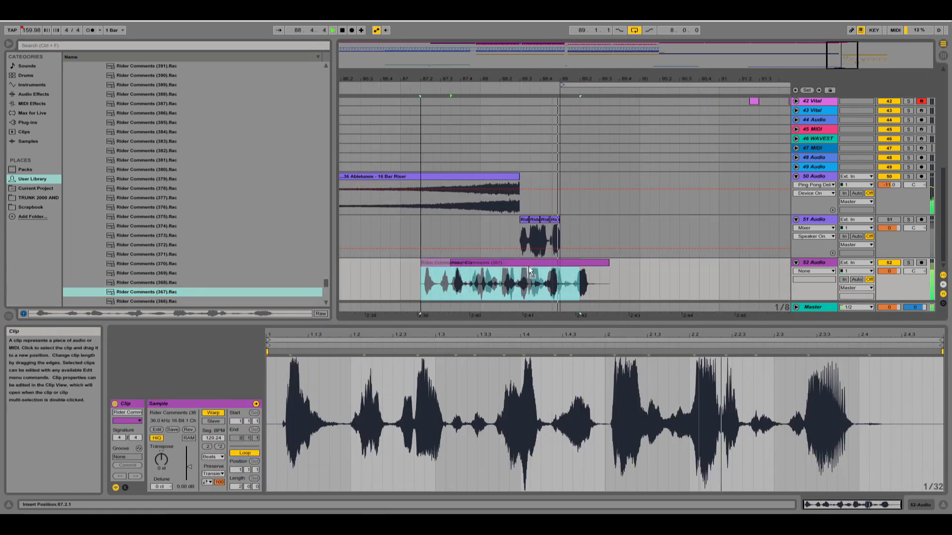
key("space")
left_click(215, 415)
key("space")
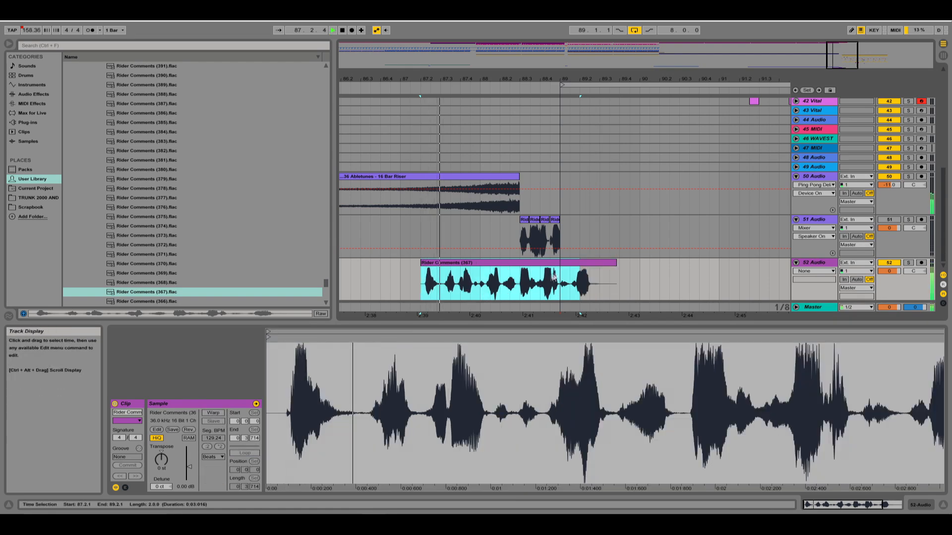
left_click_drag(575, 266, 546, 266)
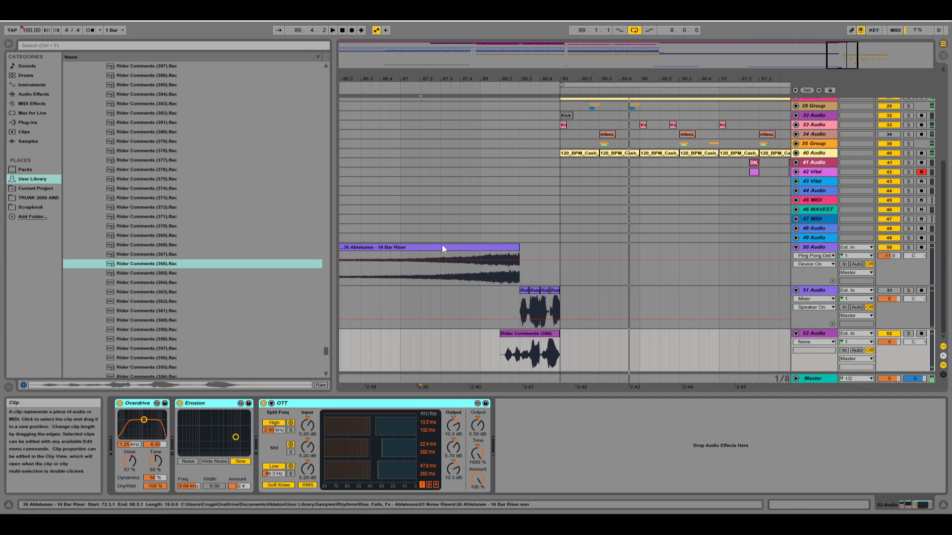
Insert a new audio track below 52 Audio and mute the 52 Audio track holding the Rider Comments (366) clip.
left_click(534, 333)
right_click(812, 334)
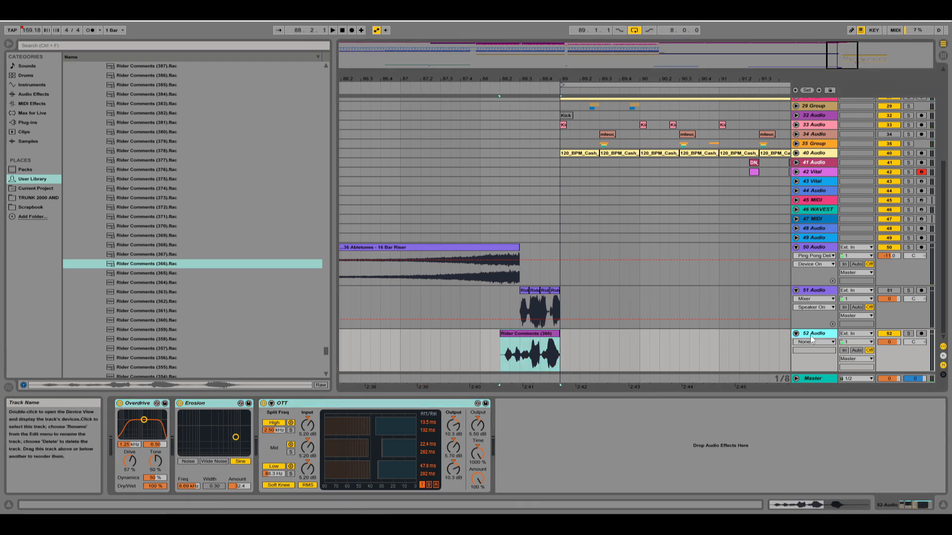
left_click(838, 196)
left_click(889, 291)
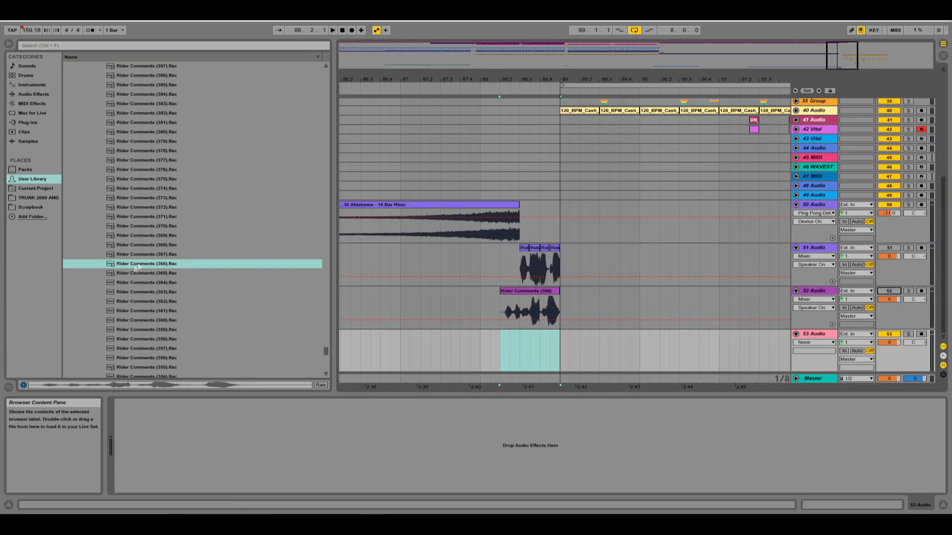
Audition the next Rider Comments samples and place Rider Comments (356) on the 53 Audio track.
key("Down")
key("Down")
key("Down")
key("Down")
key("Down")
key("Down")
key("Down")
key("Down")
key("Down")
key("Down")
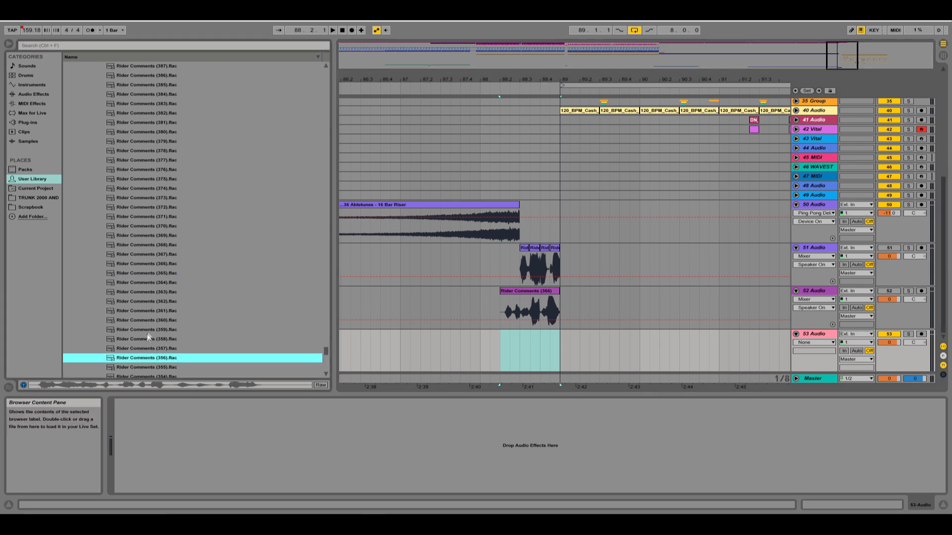
left_click_drag(137, 358, 450, 356)
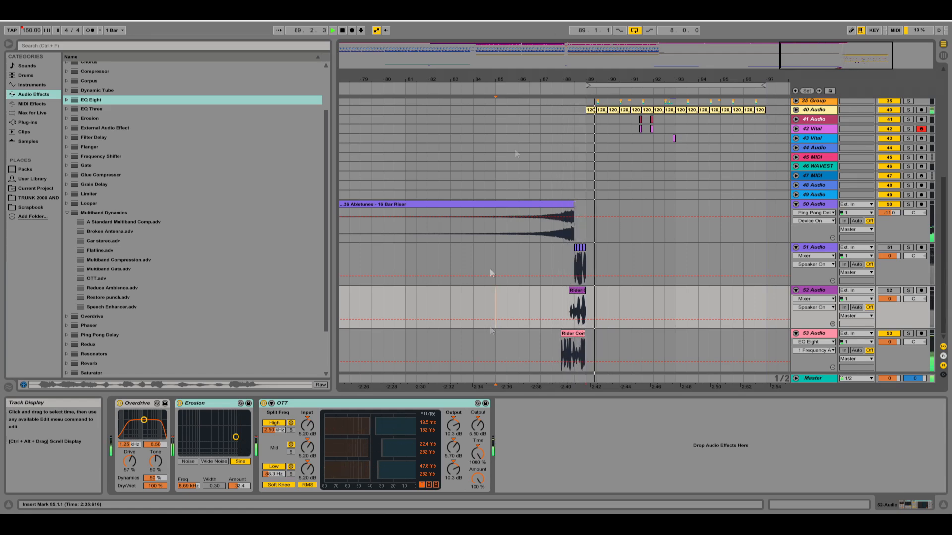
Browse the third-party effect plug-ins and add Ozone Imager to the 53 Audio track's effect chain.
left_click(28, 122)
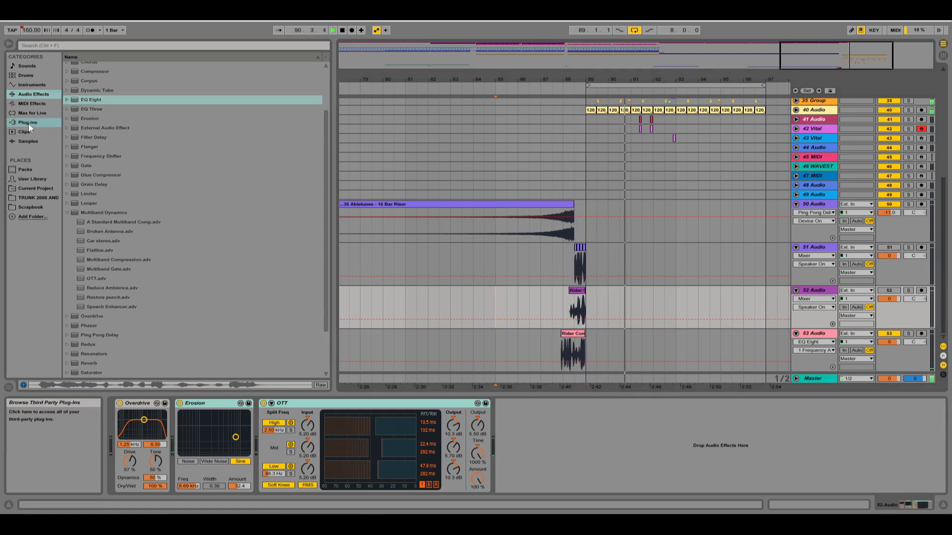
left_click(72, 76)
key("Right")
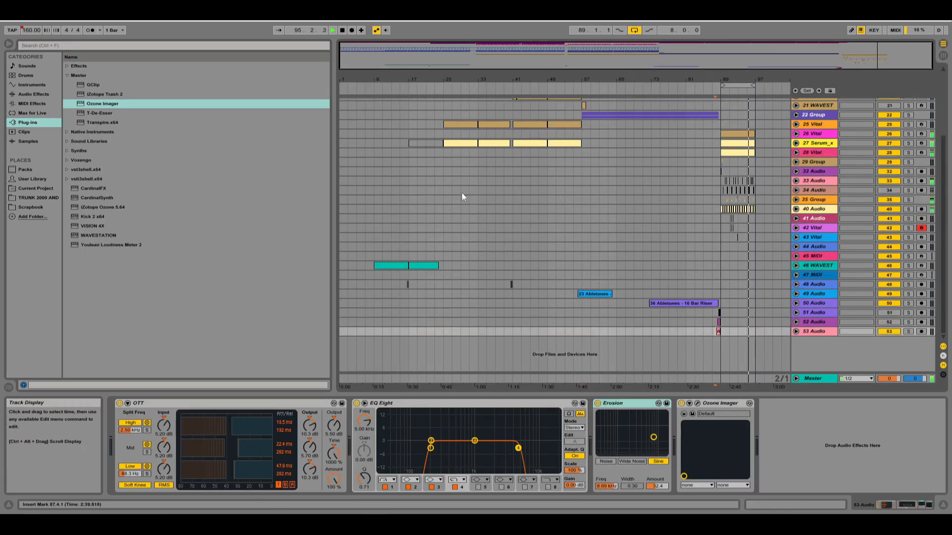
scroll(462, 197, "up", 5)
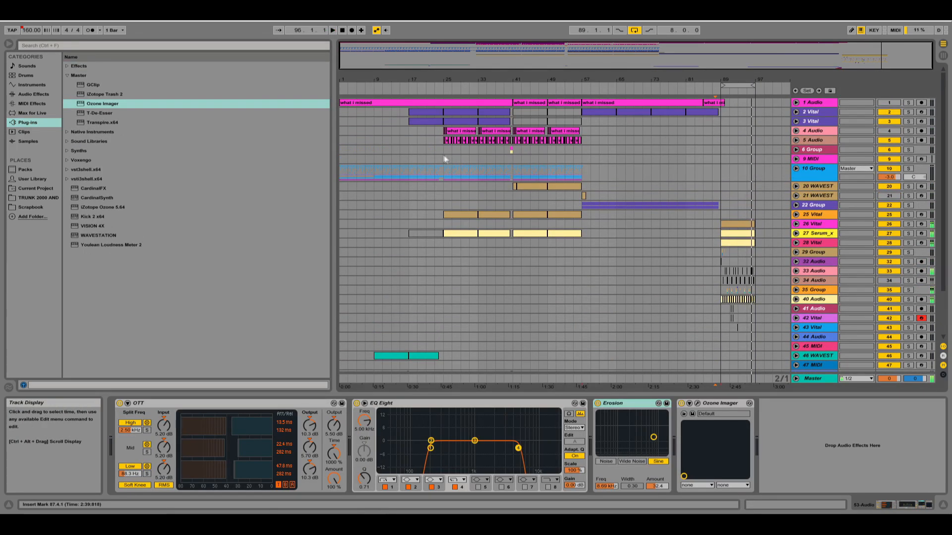
Load the Serum_x64 synth onto the new 35 MIDI track that holds the short clip in bar 90.
left_click(444, 159)
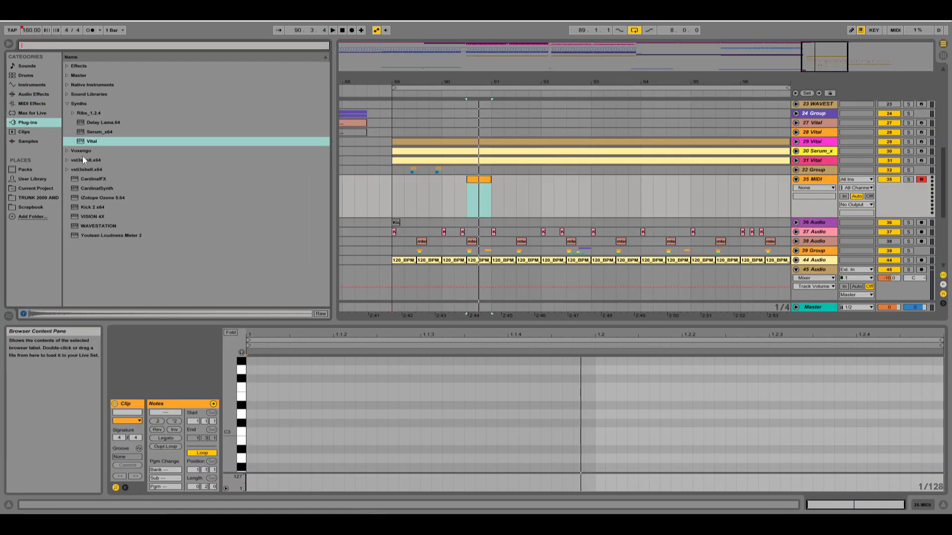
left_click_drag(94, 133, 513, 198)
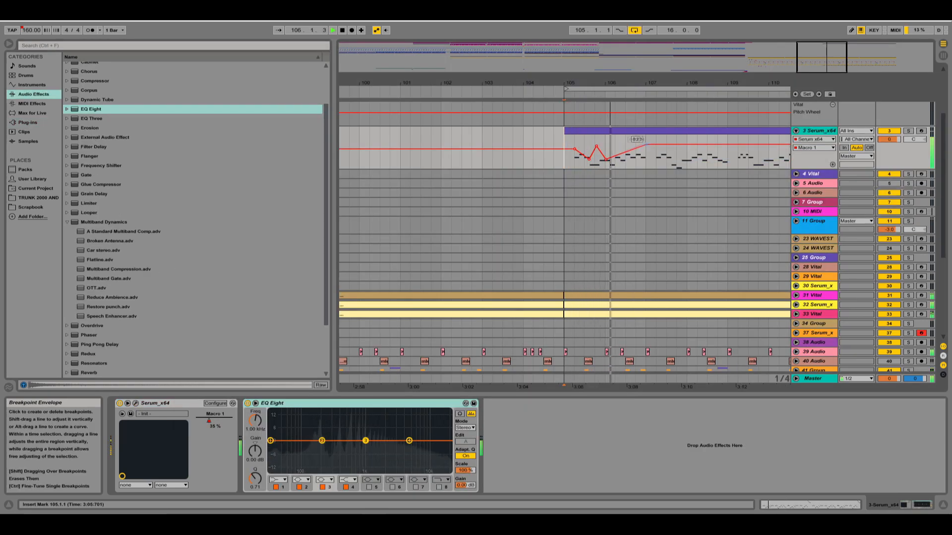
Duplicate the A2 note at 3.3.1 in the 3 Serum_x64 clip, raise the copy three semitones, and adjust EQ Eight's first filter frequency.
left_click_drag(646, 145, 726, 165)
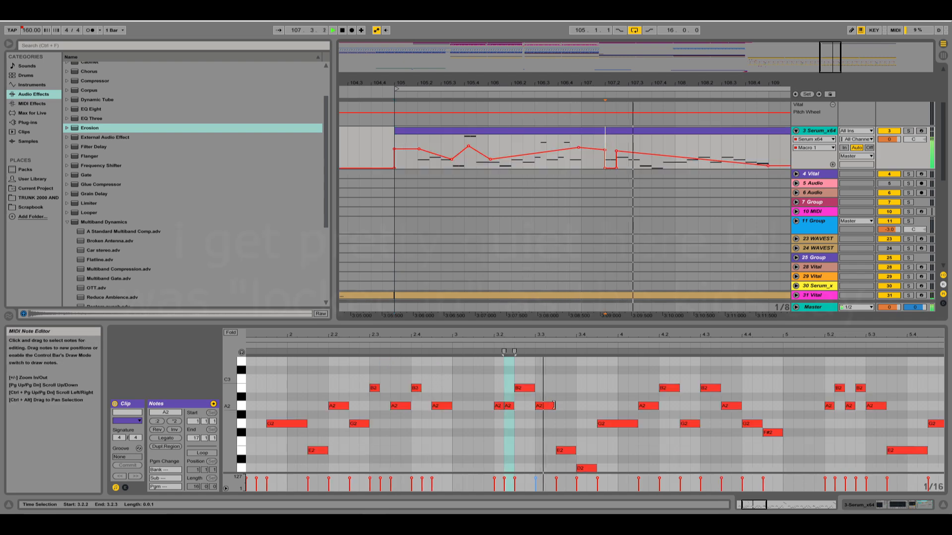
left_click(539, 423)
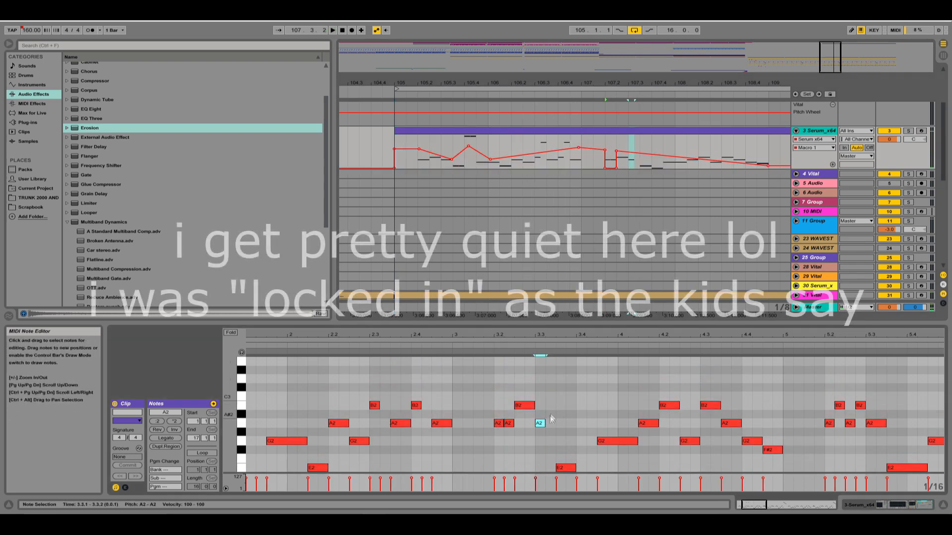
key("ctrl+d")
key("Up")
key("Up")
key("Up")
key("Up")
key("Up")
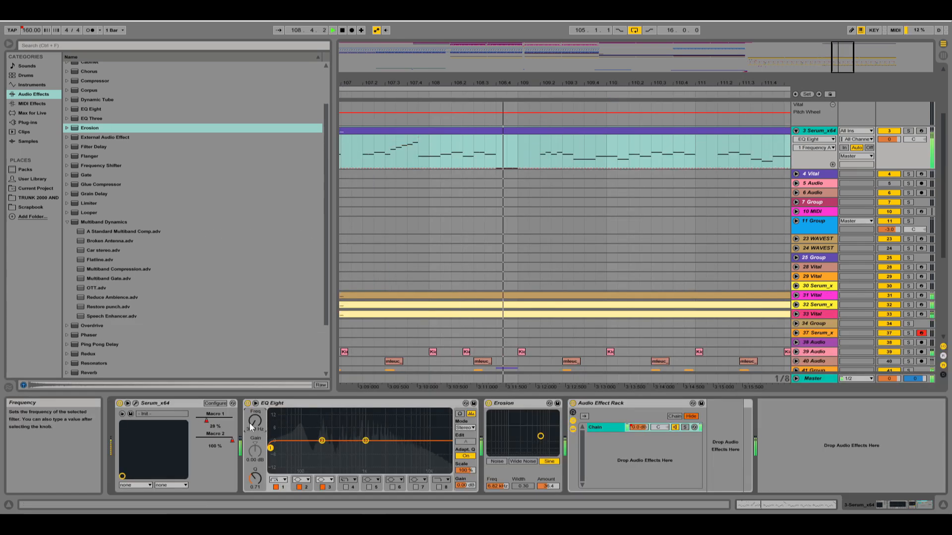
left_click_drag(249, 425, 249, 423)
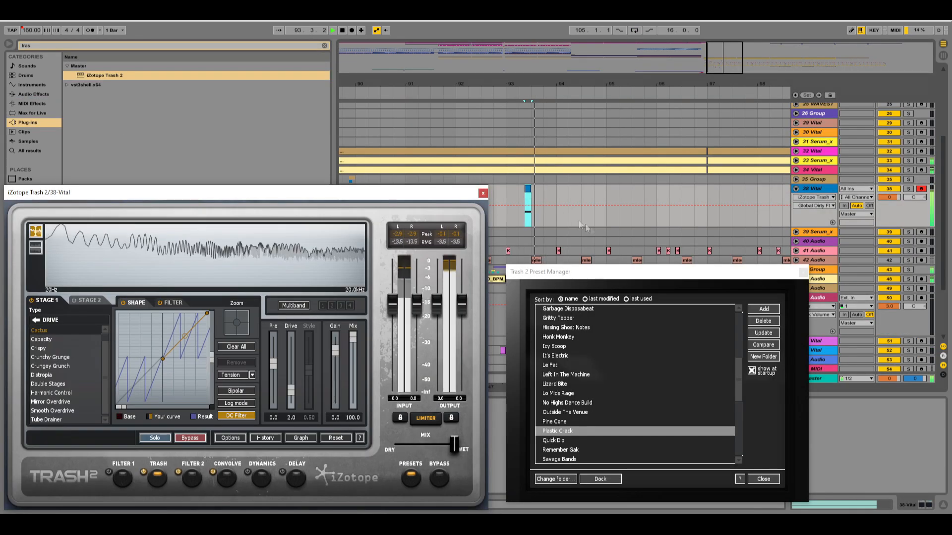
Close the Trash 2 preset manager and plug-in windows, and clear the browser search to browse the full audio effects list.
left_click(801, 273)
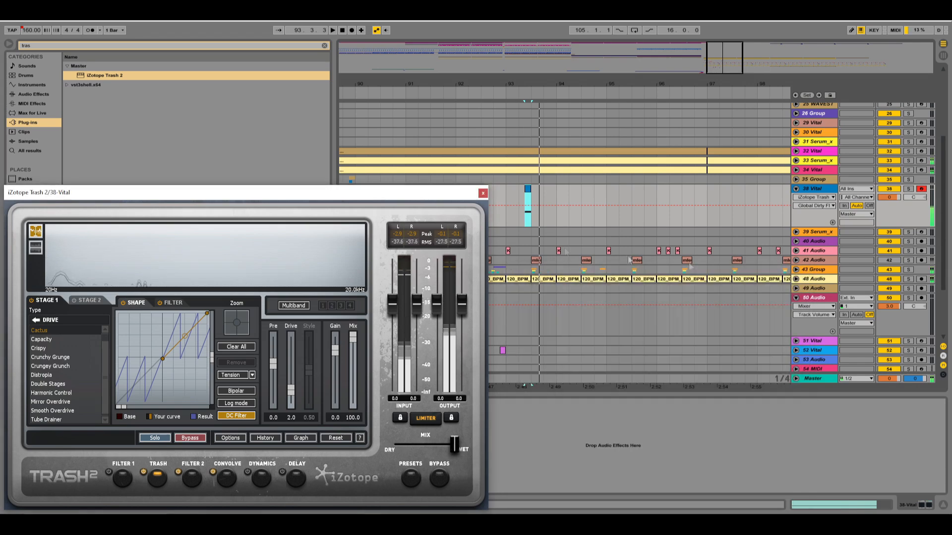
left_click(483, 193)
left_click(34, 95)
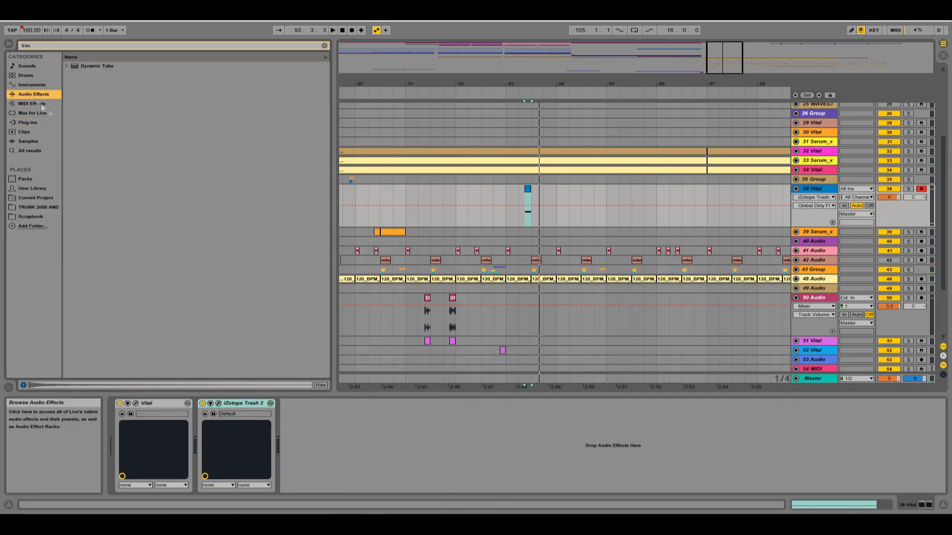
left_click(325, 46)
left_click(169, 290)
key("Up")
key("Up")
key("Up")
key("Up")
scroll(137, 291, "down", 1)
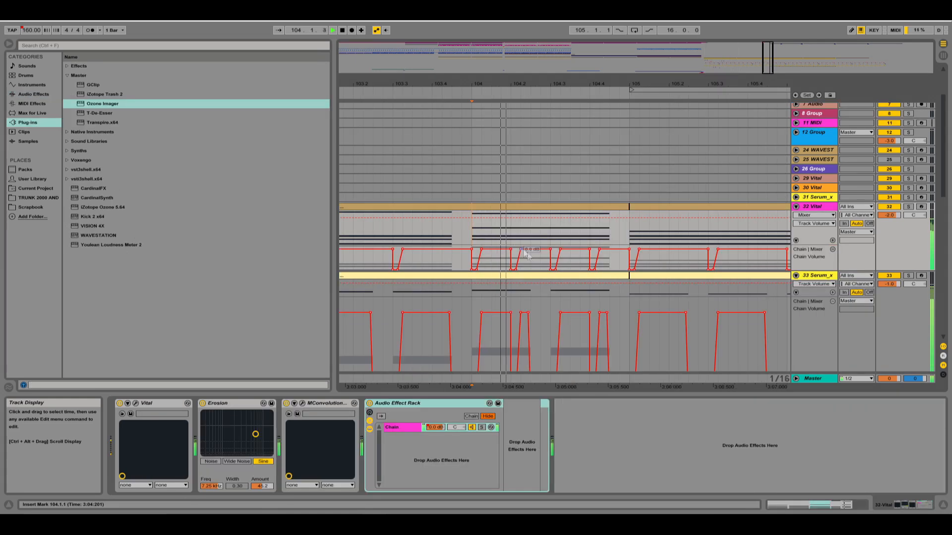
scroll(582, 295, "up", 2)
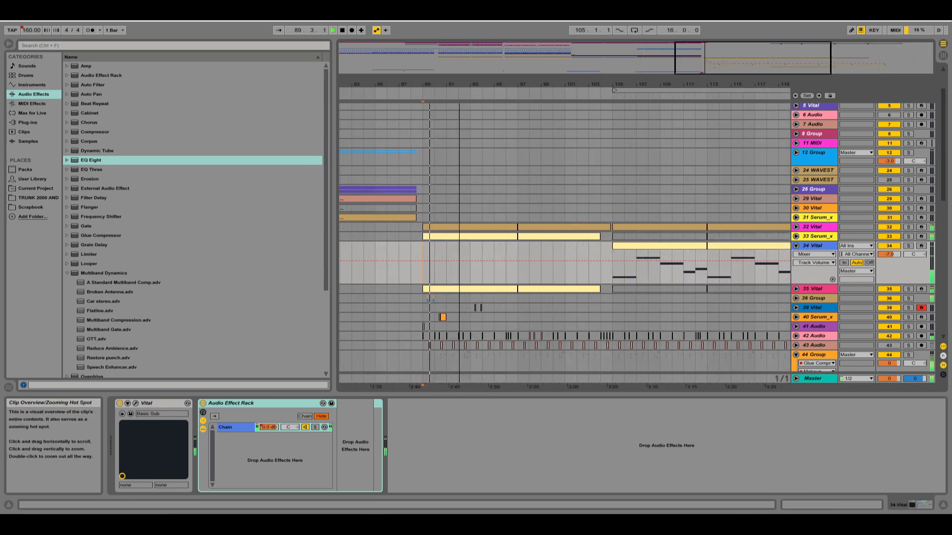
left_click_drag(729, 60, 739, 59)
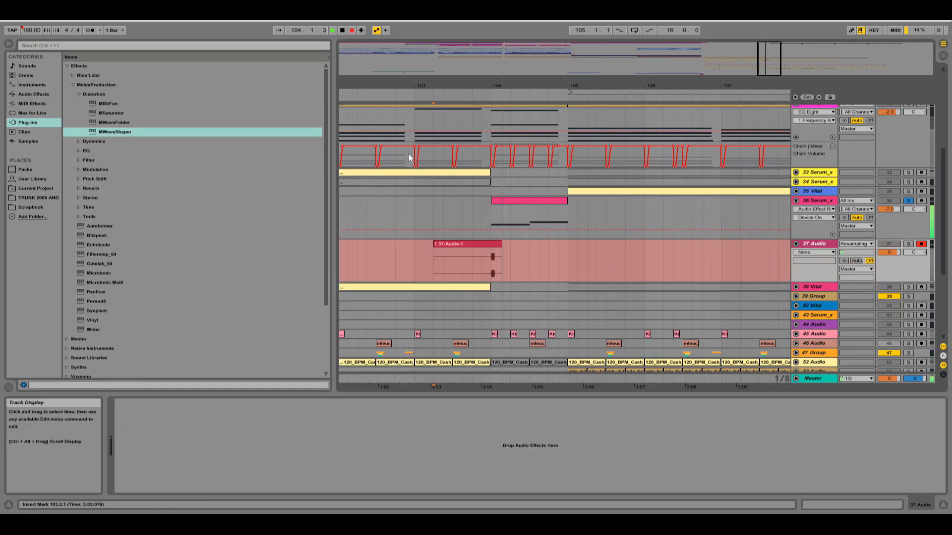
left_click_drag(597, 86, 647, 85)
scroll(644, 168, "up", 3)
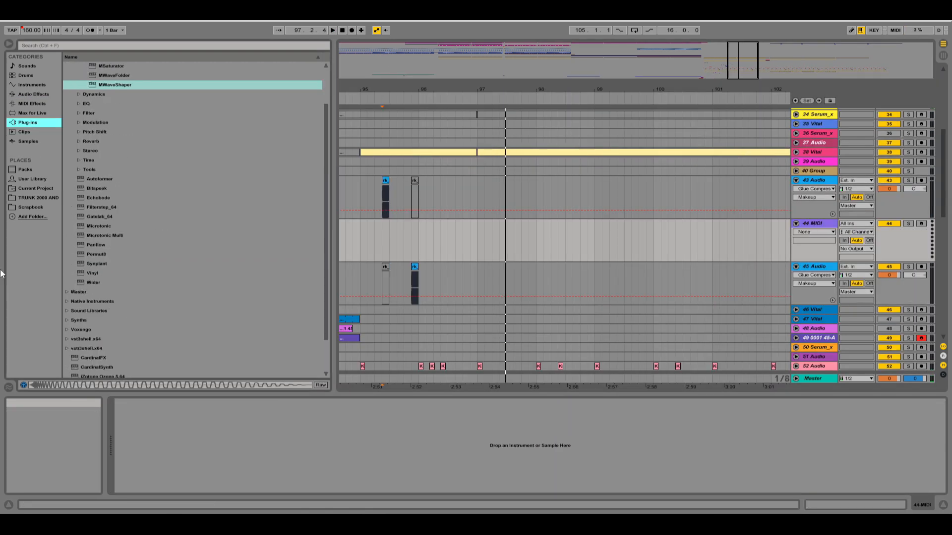
Load the Kick 2 plug-in onto the empty 44 MIDI track and close its window.
scroll(104, 282, "down", 3)
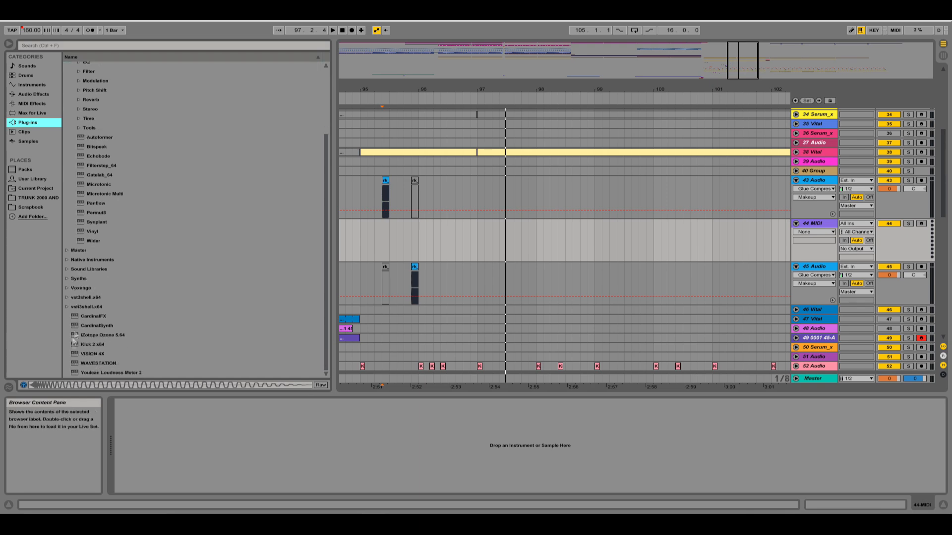
left_click_drag(87, 347, 518, 234)
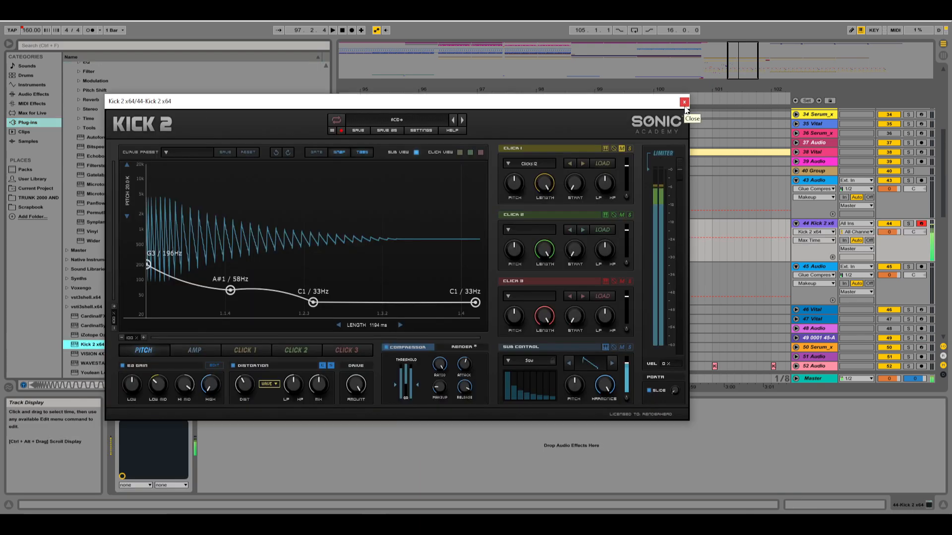
left_click(684, 102)
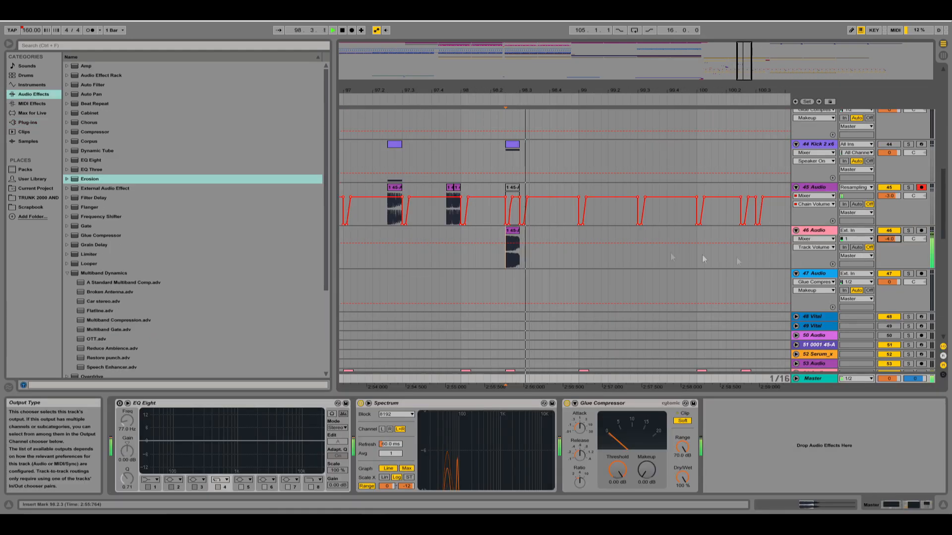
Reposition the insert marker around the audio fills in bars 97 to 101 and close the MWaveShaper window of the 49 Audio track.
left_click(379, 229)
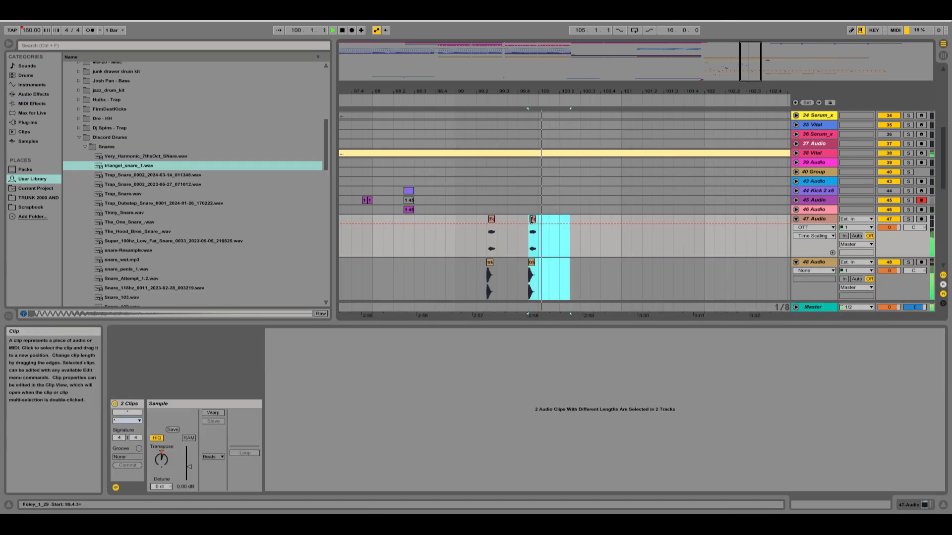
left_click(537, 233)
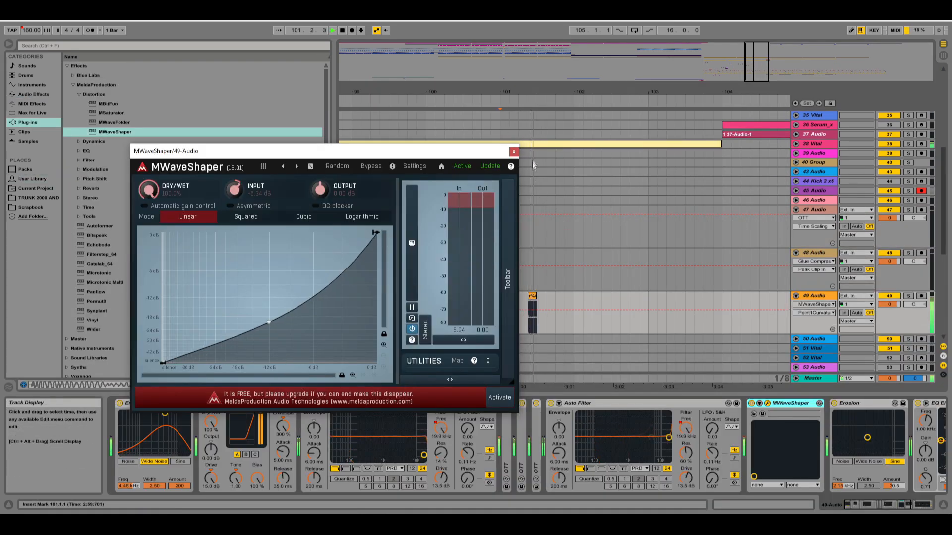
left_click(514, 151)
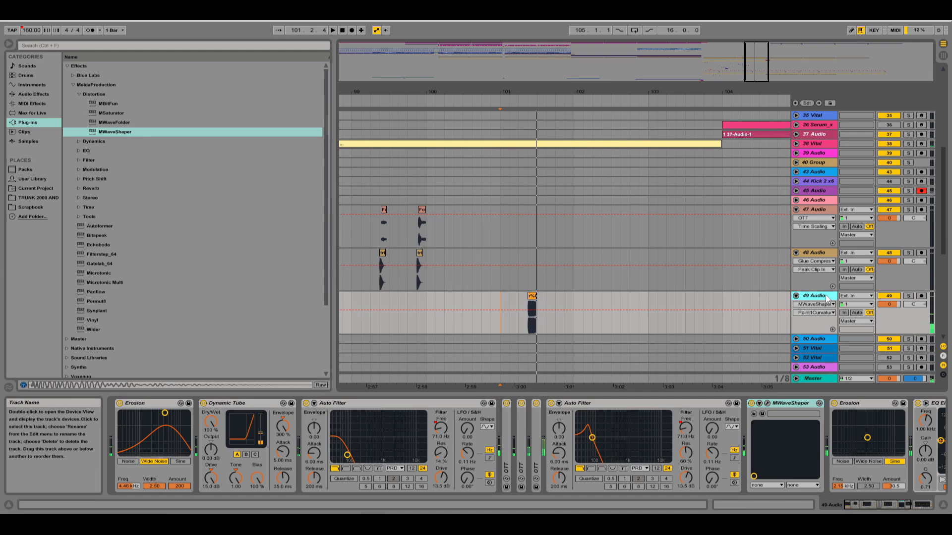
left_click(481, 239)
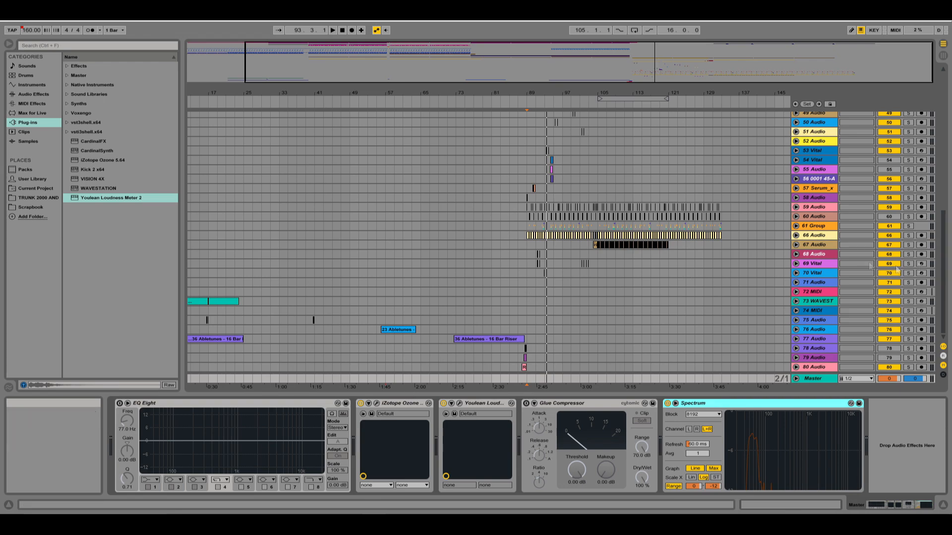
Examine the whole arrangement from the intro through the drop, across all tracks.
scroll(754, 213, "up", 10)
scroll(738, 216, "up", 7)
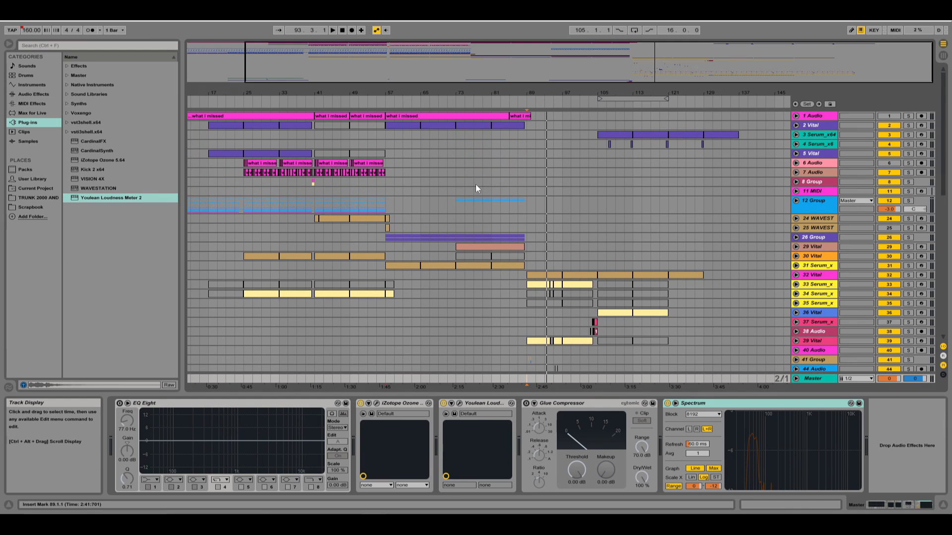
double_click(358, 62)
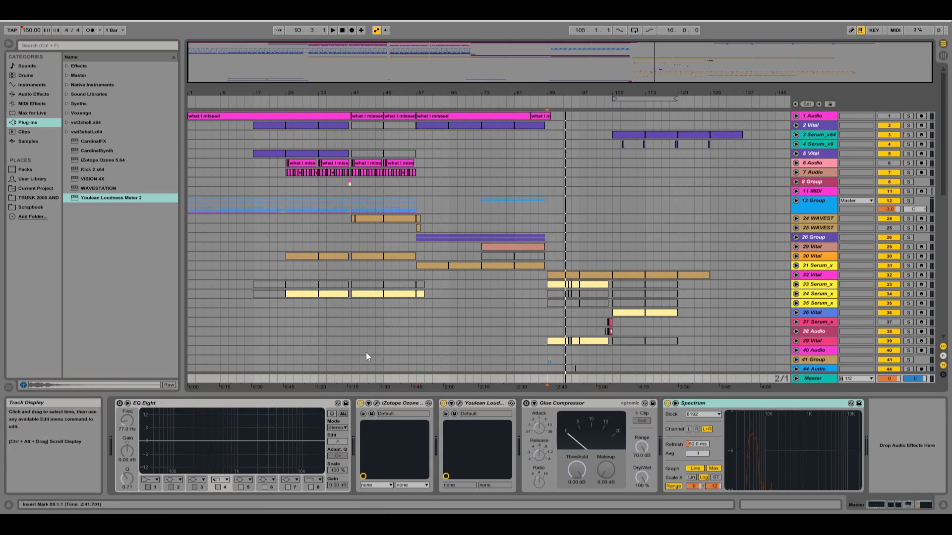
scroll(366, 352, "down", 15)
scroll(816, 251, "up", 10)
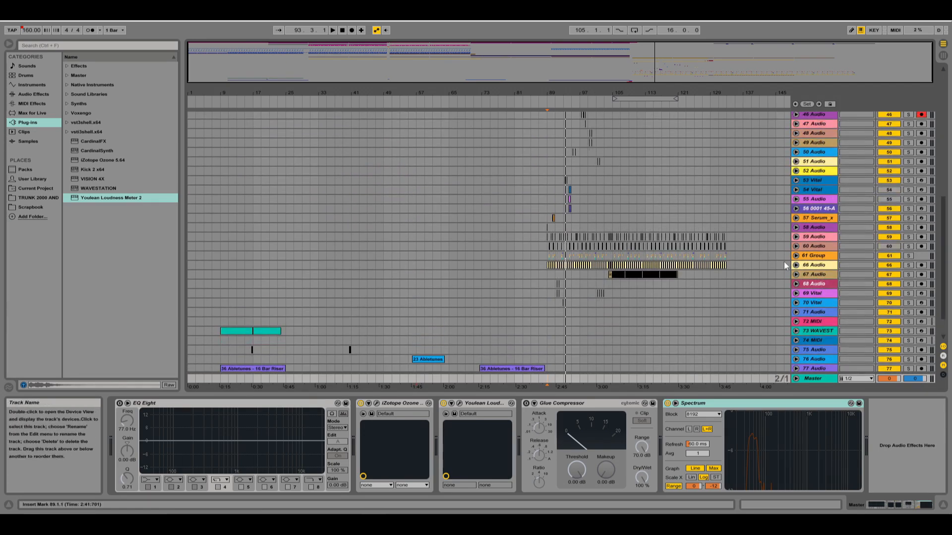
scroll(811, 295, "up", 5)
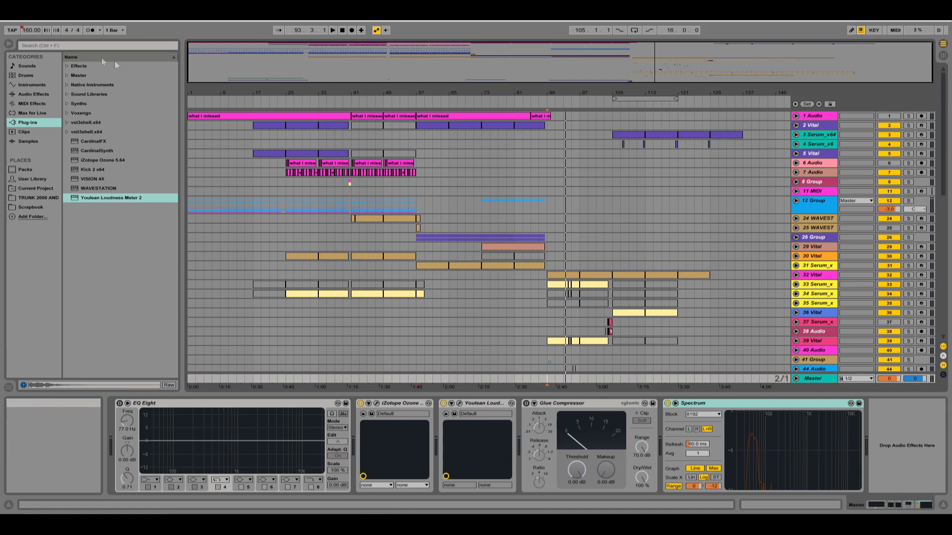
left_click_drag(181, 169, 167, 169)
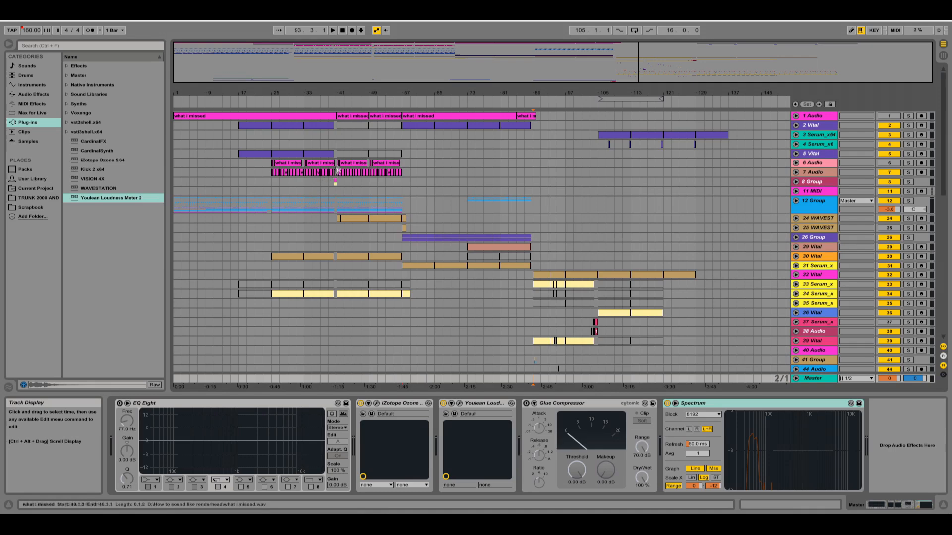
left_click_drag(425, 74, 545, 55)
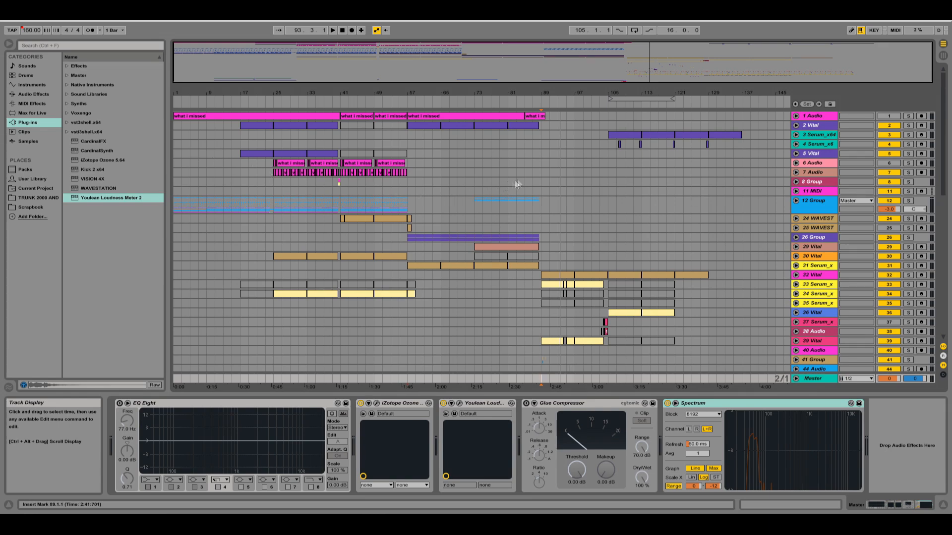
Highlight the 12 Group section from bar 57 to 89 and examine the clips of all tracks down to the bottom of the arrangement.
left_click(446, 198)
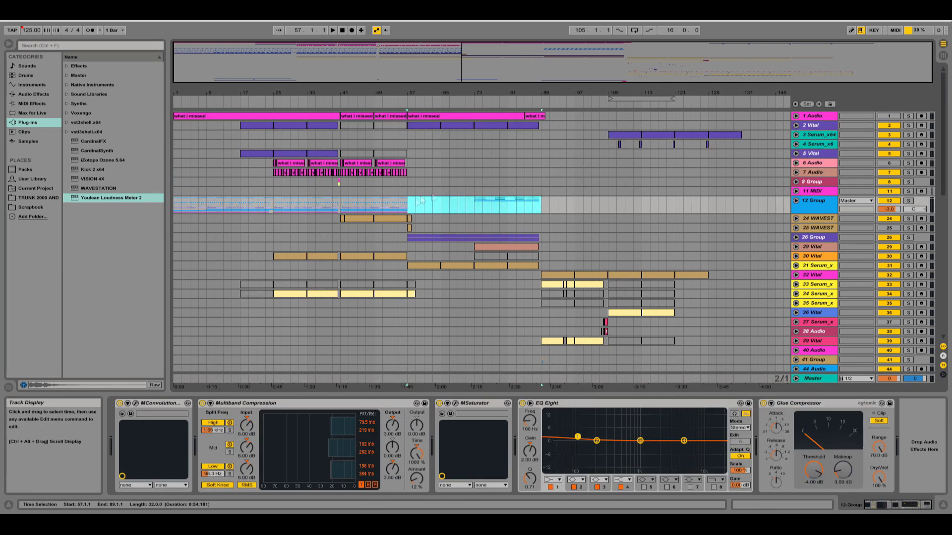
scroll(456, 164, "down", 4)
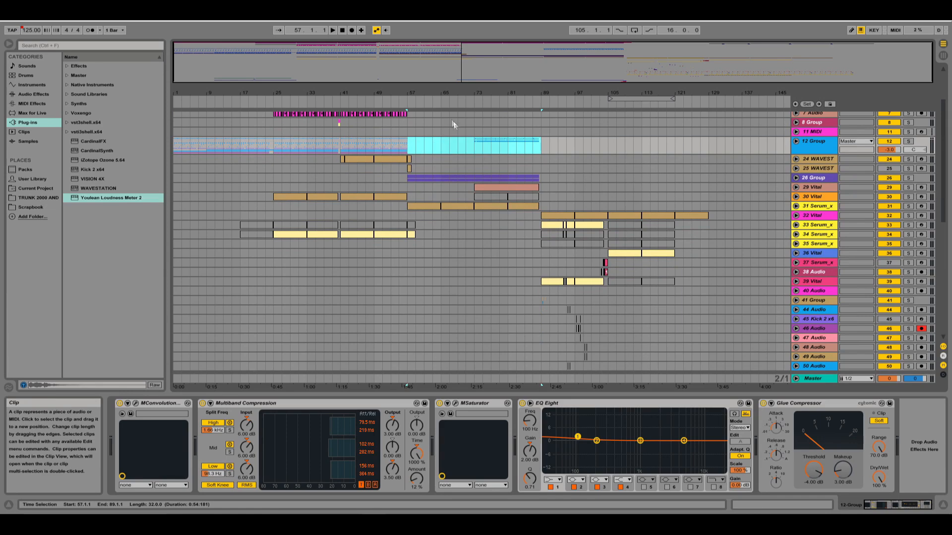
left_click_drag(458, 93, 390, 148)
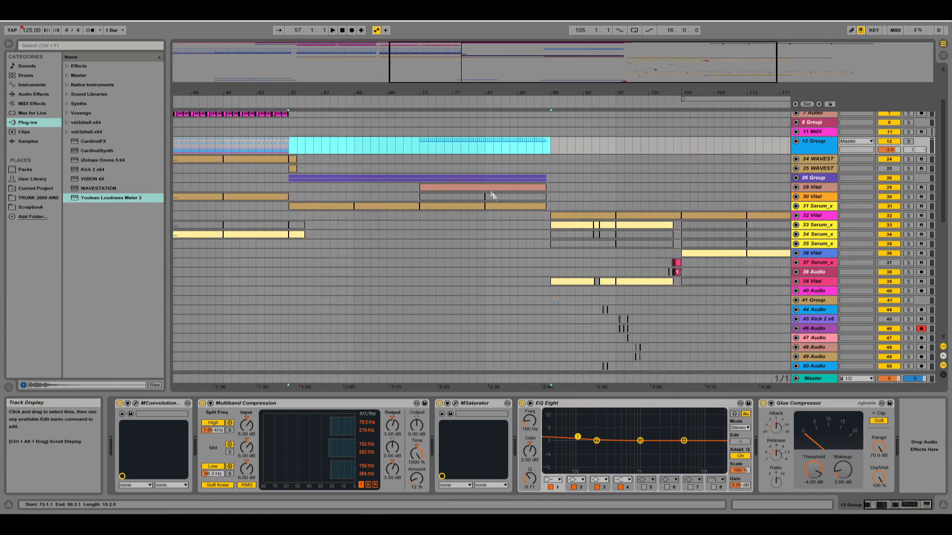
scroll(491, 192, "up", 4)
double_click(554, 64)
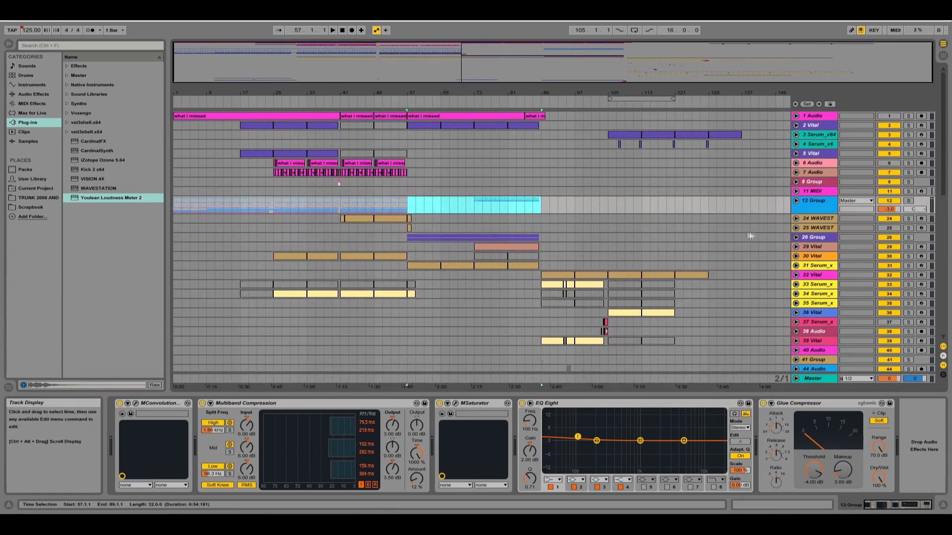
scroll(621, 260, "down", 12)
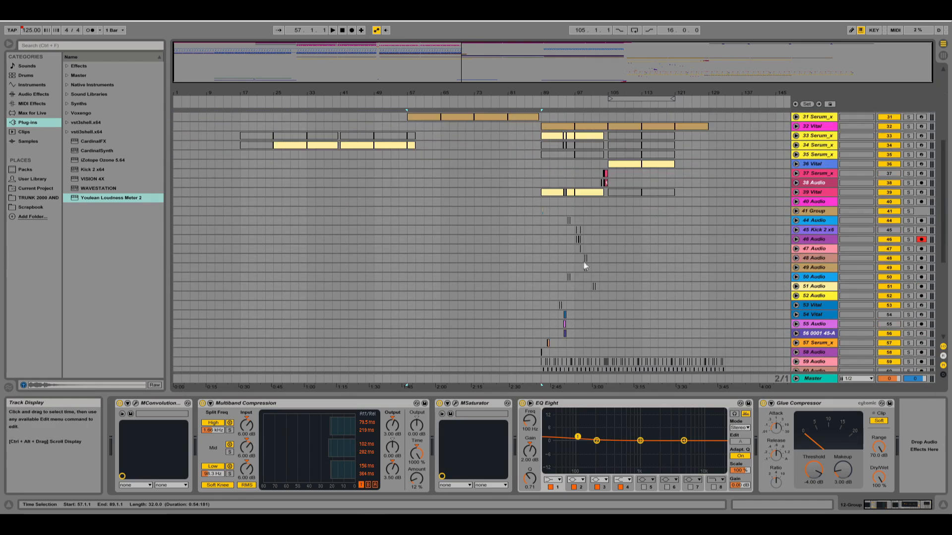
scroll(569, 311, "down", 2)
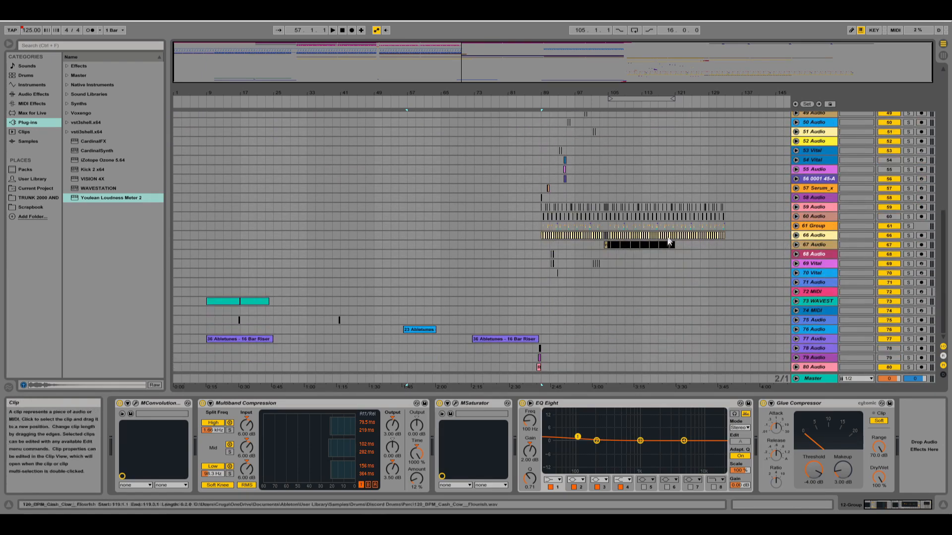
scroll(526, 239, "up", 12)
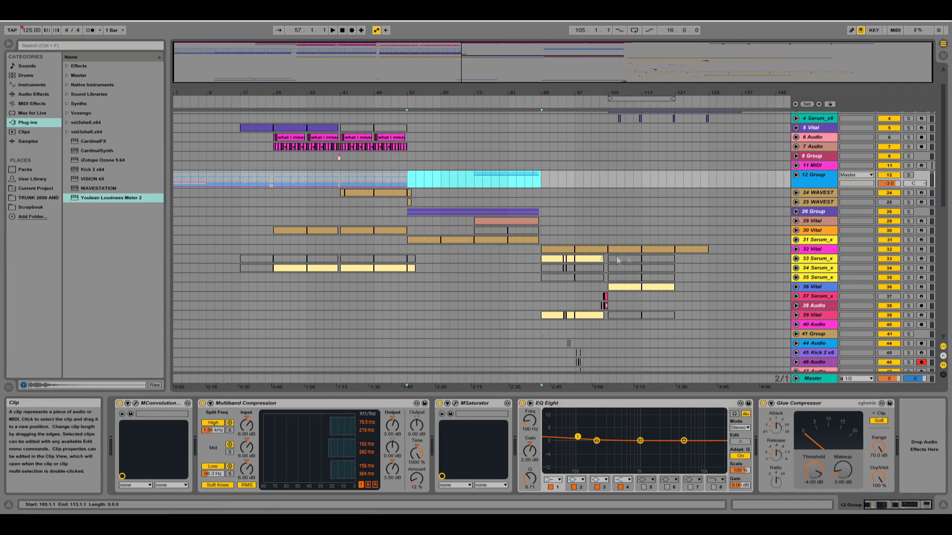
scroll(570, 257, "up", 1)
Put the insert marker at bar 89 of the 12 Group, return it to the song start and review the intro tracks.
left_click(546, 201)
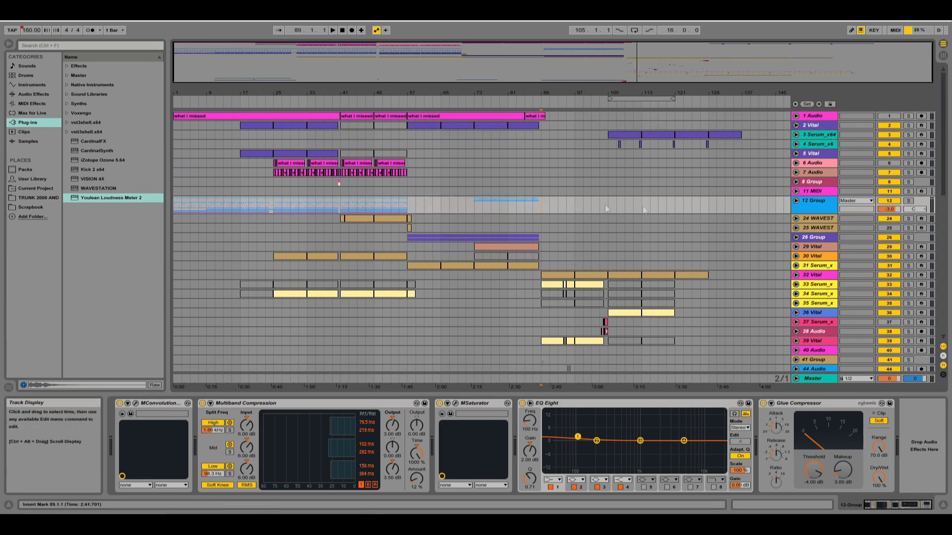
key("Home")
scroll(645, 223, "down", 8)
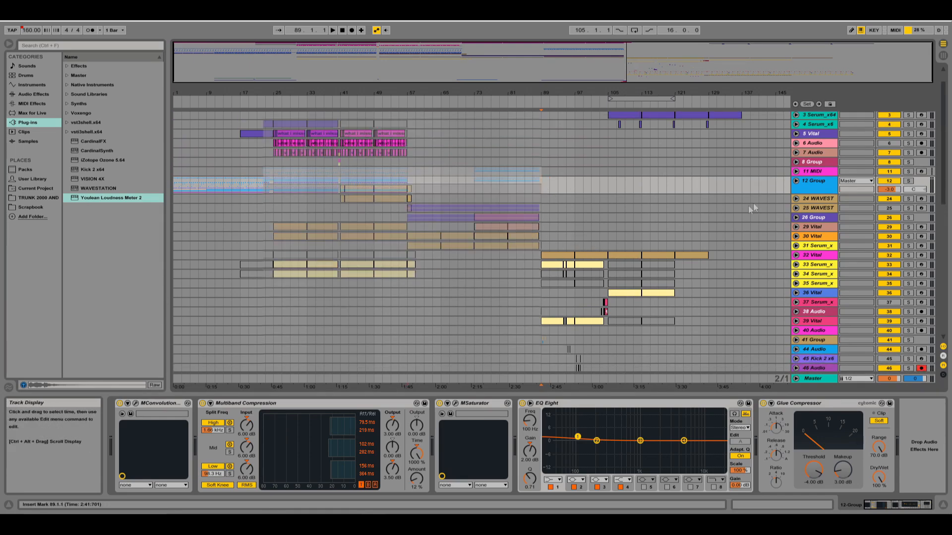
scroll(595, 266, "up", 7)
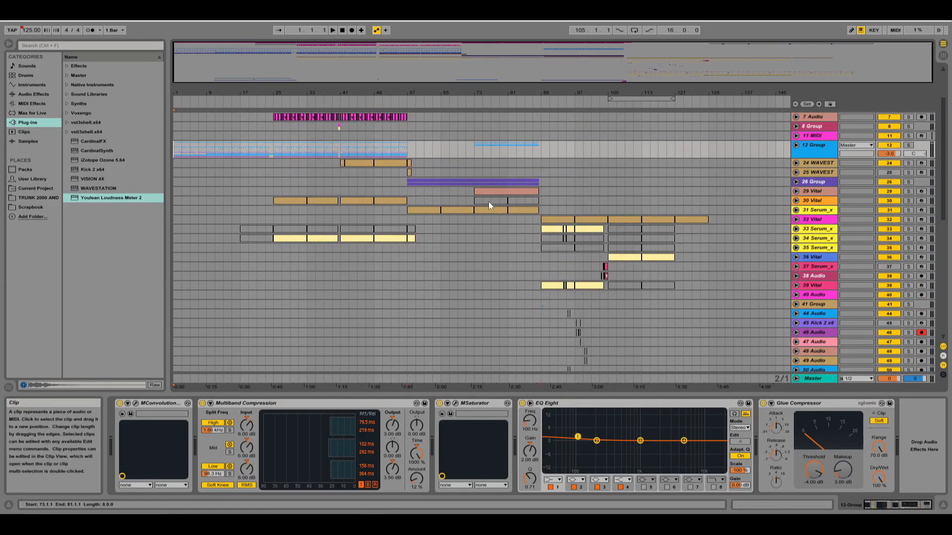
scroll(488, 203, "up", 2)
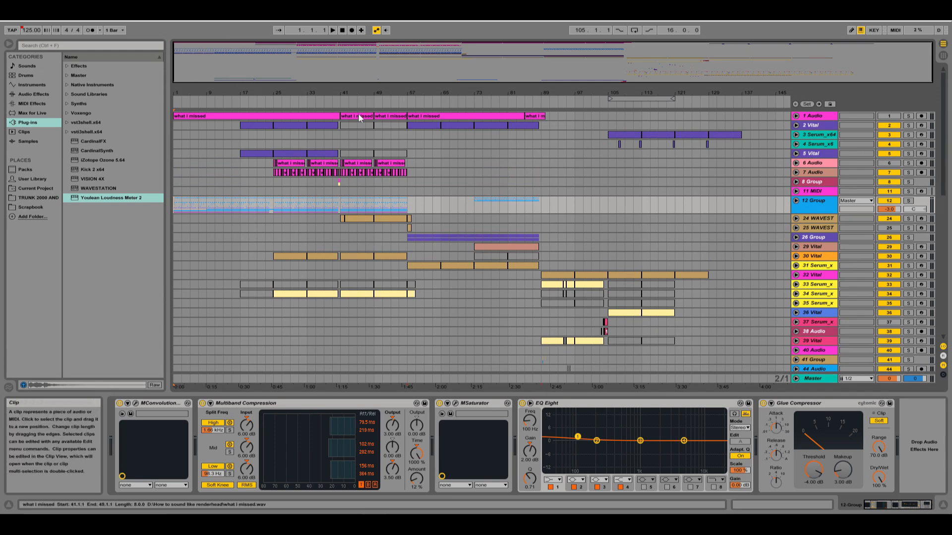
Merge the split "what I missed" clips on the 1 Audio track into one continuous clip from bar 1 to bar 90.
left_click_drag(337, 115, 442, 113)
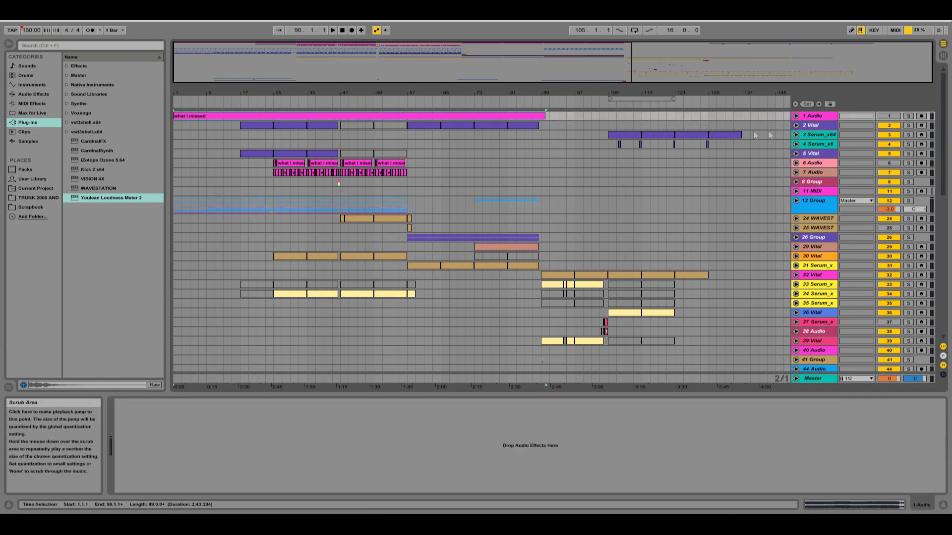
scroll(380, 206, "down", 10)
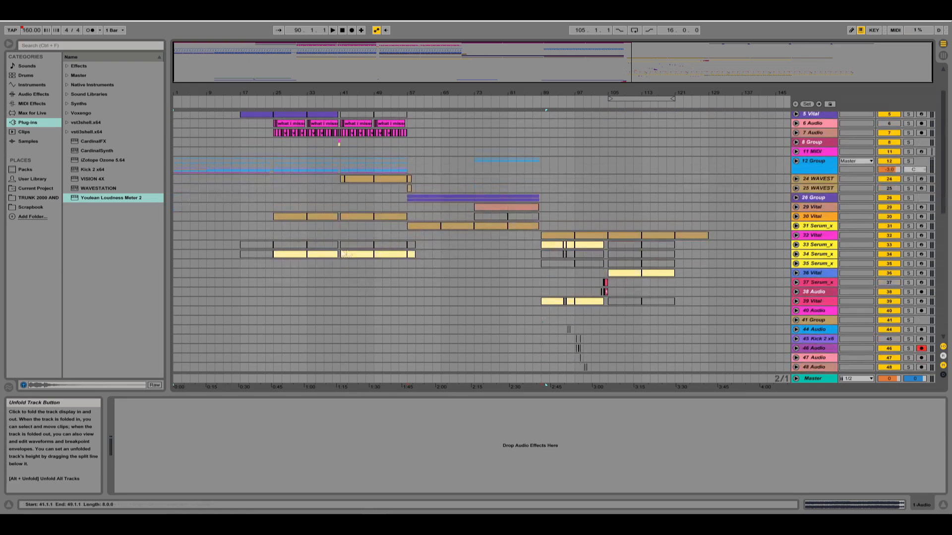
scroll(774, 236, "up", 10)
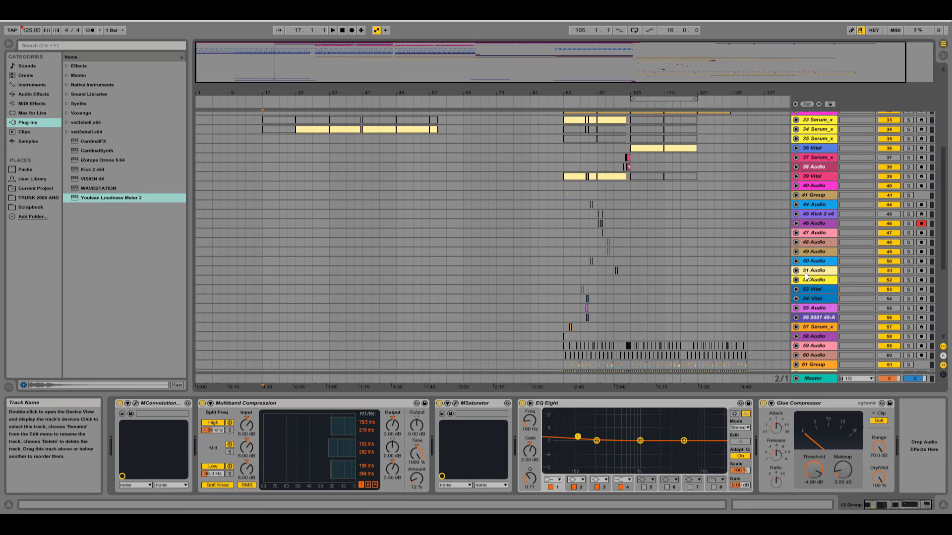
Examine the intro during playback, looking over the kick, clap, hi-hat and loop clips inside the 12 Group.
scroll(848, 260, "up", 10)
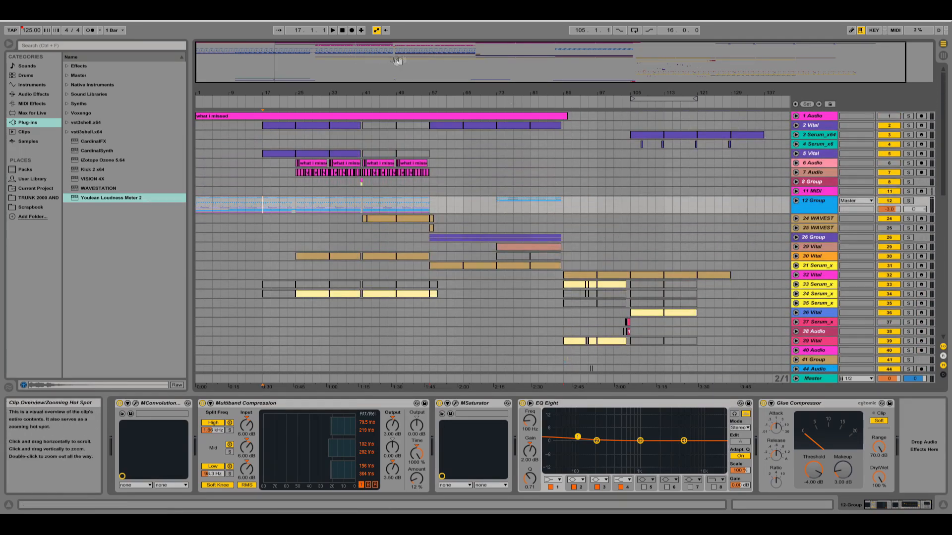
scroll(638, 153, "down", 15)
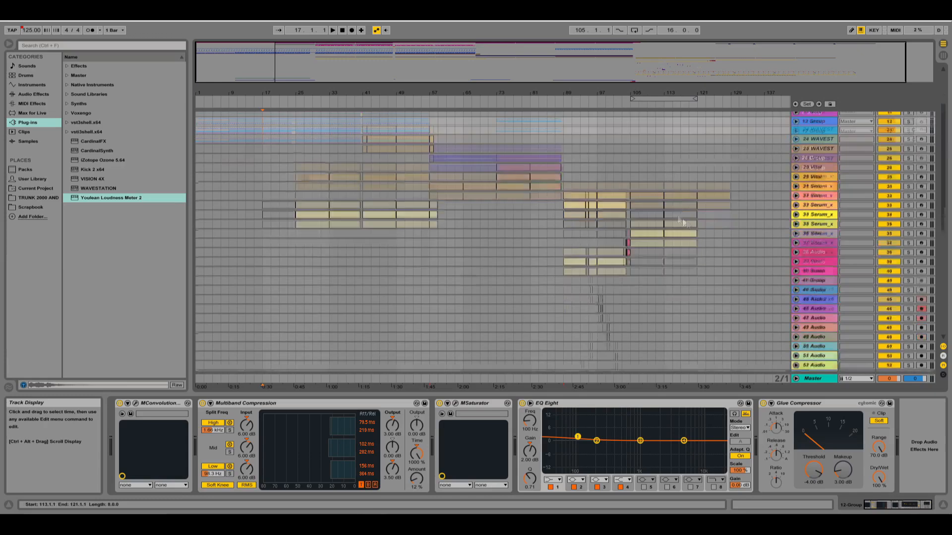
scroll(644, 240, "down", 2)
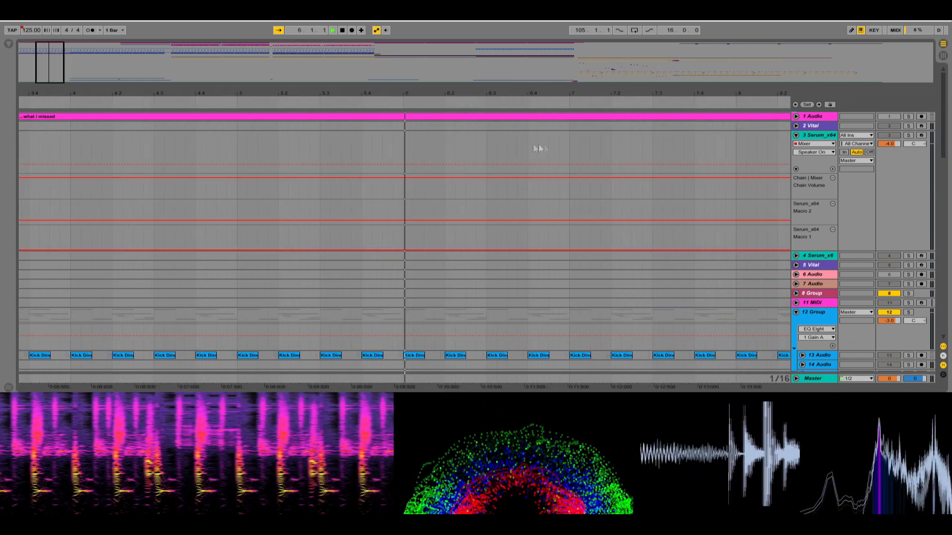
scroll(599, 193, "down", 3)
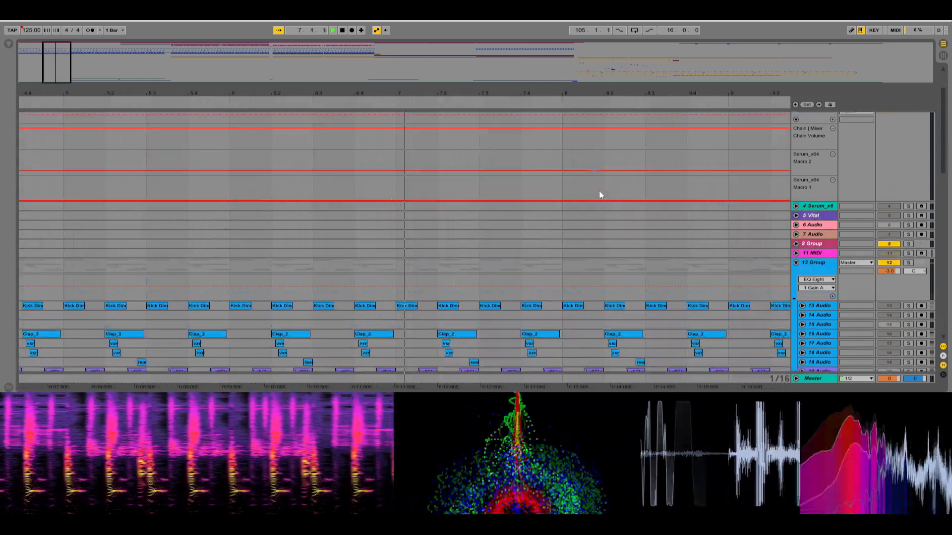
scroll(619, 198, "down", 5)
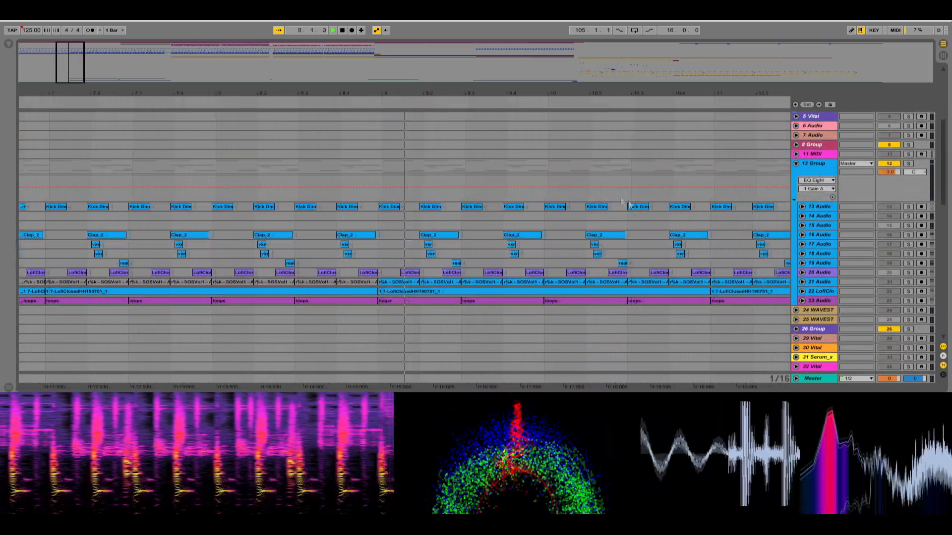
scroll(588, 182, "down", 1)
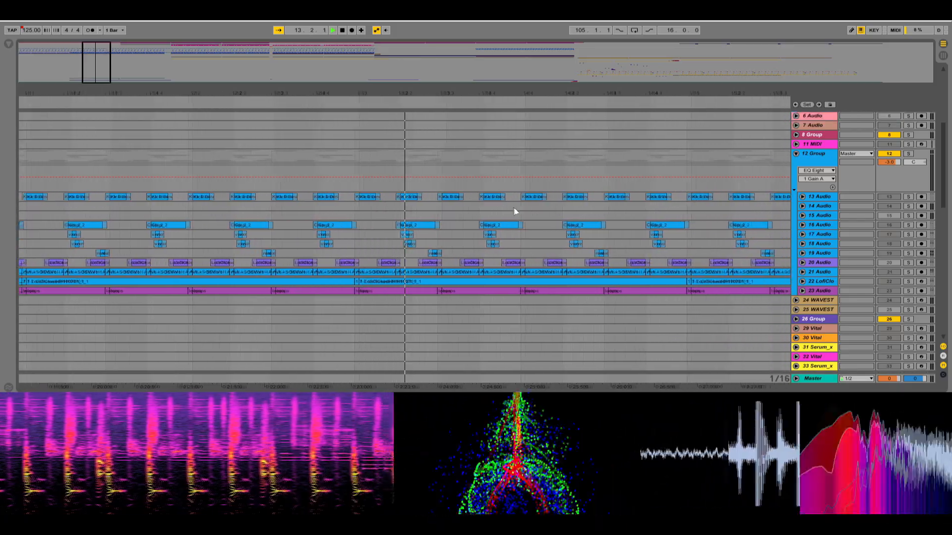
Unfold the 77 Audio track with the 16 Bar Riser and the 73 WAVEST track to show their waveform, notes and automation.
scroll(640, 223, "down", 1)
scroll(645, 225, "down", 15)
scroll(737, 273, "down", 1)
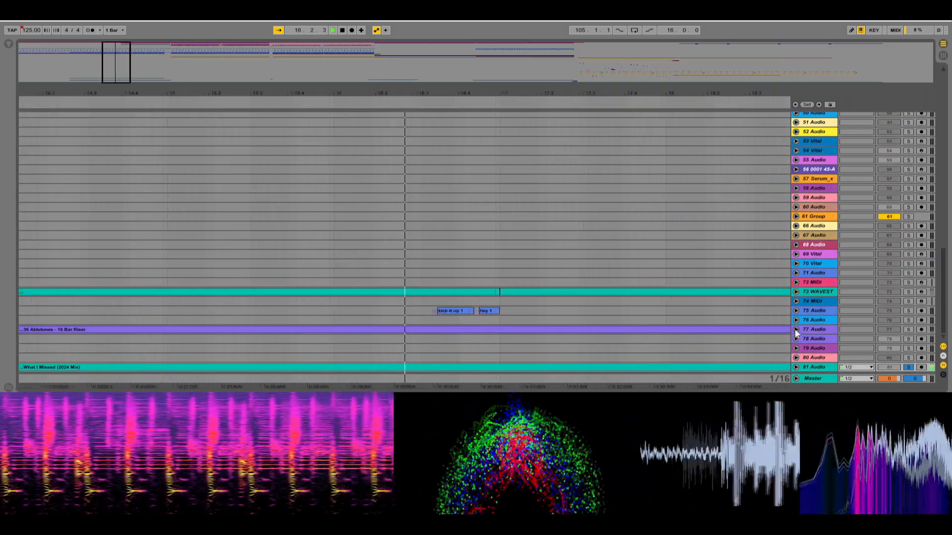
left_click(796, 329)
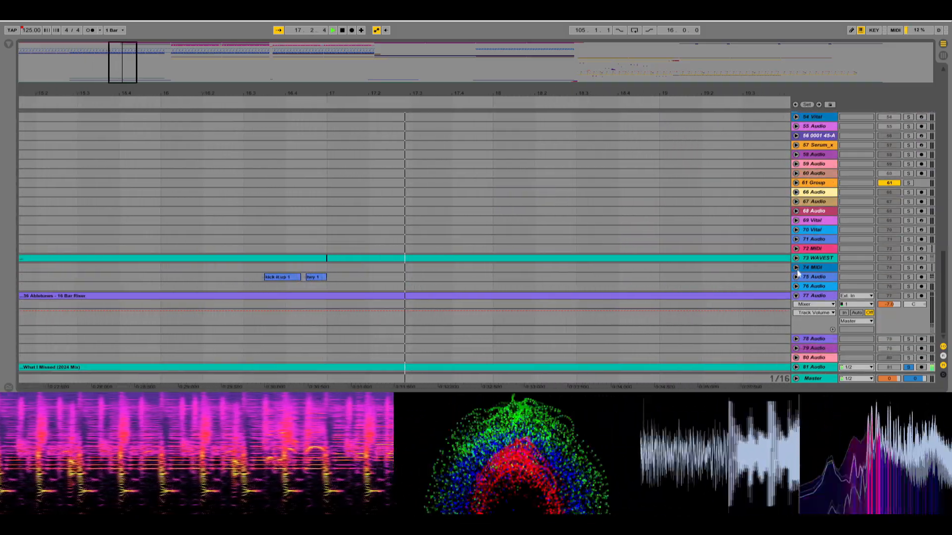
left_click(795, 259)
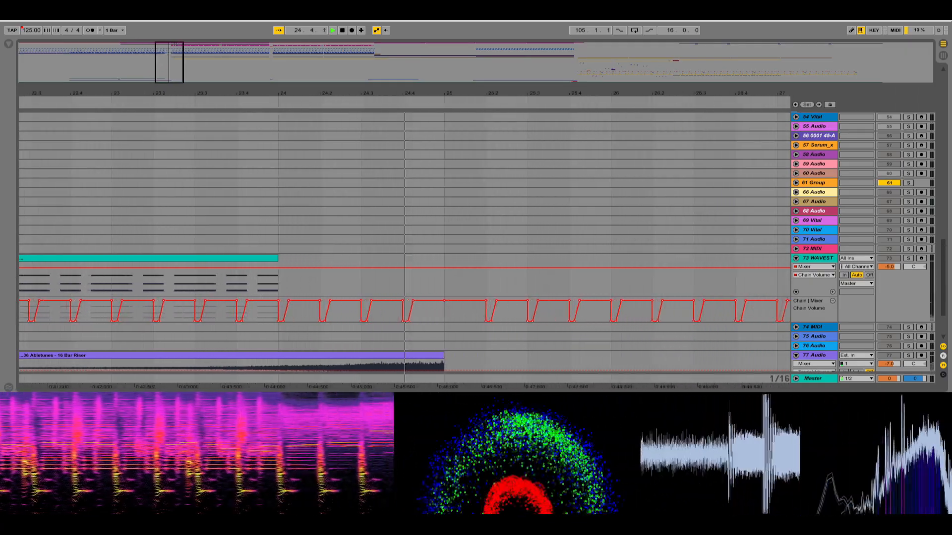
Unfold the 2 Vital track and set the main automation display of both 2 Vital and 3 Serum_x64 to None.
left_click_drag(946, 253, 931, 72)
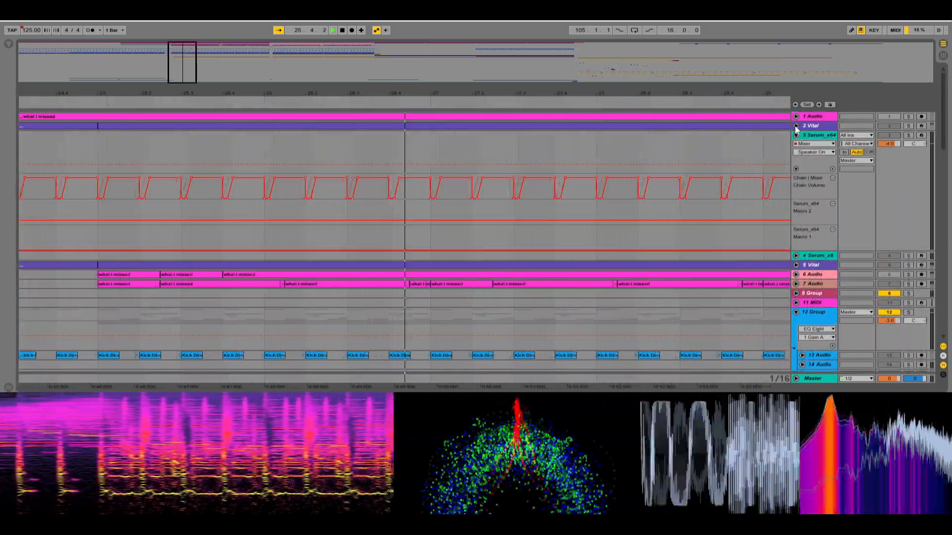
left_click(796, 126)
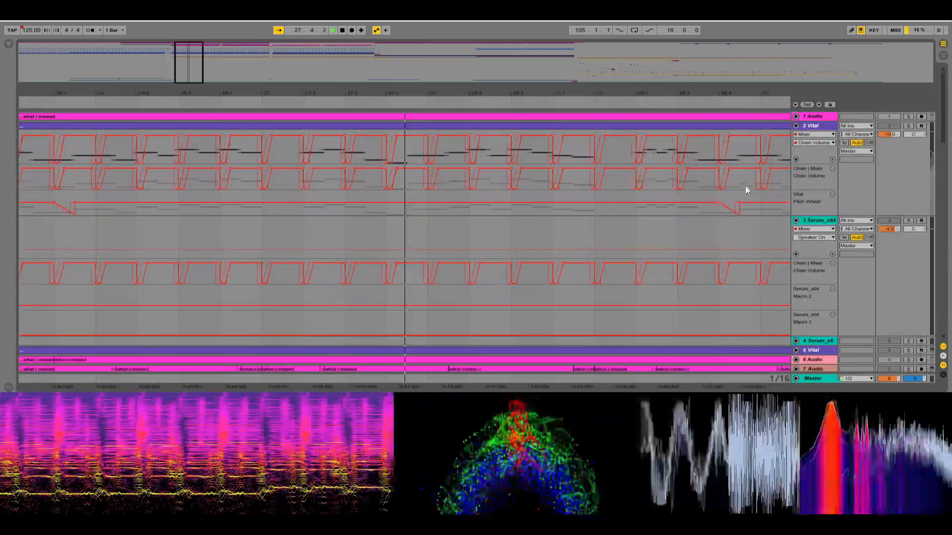
left_click(813, 135)
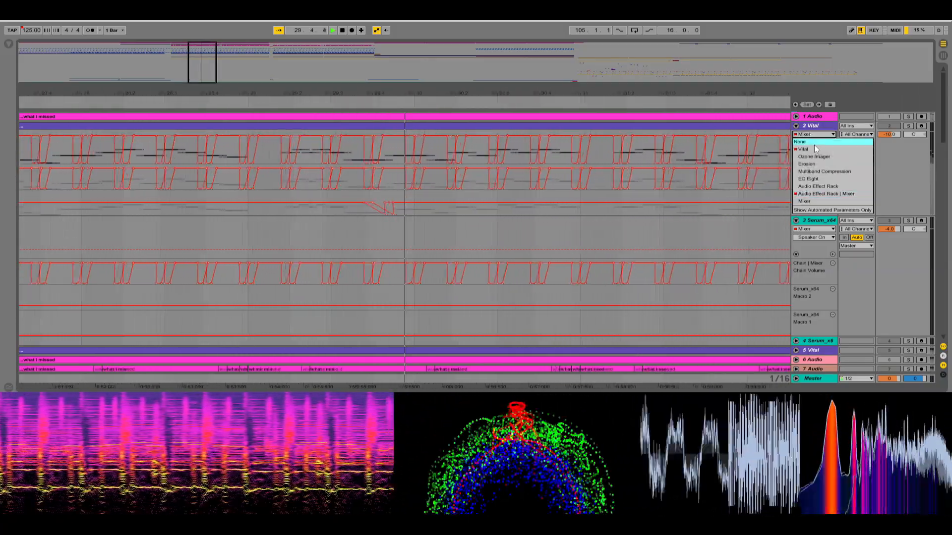
left_click(815, 143)
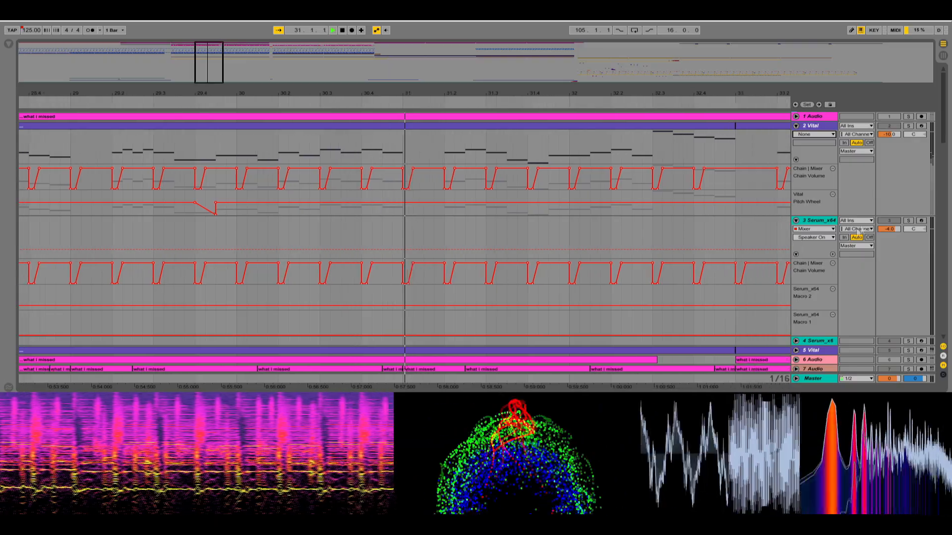
left_click(817, 230)
left_click(813, 237)
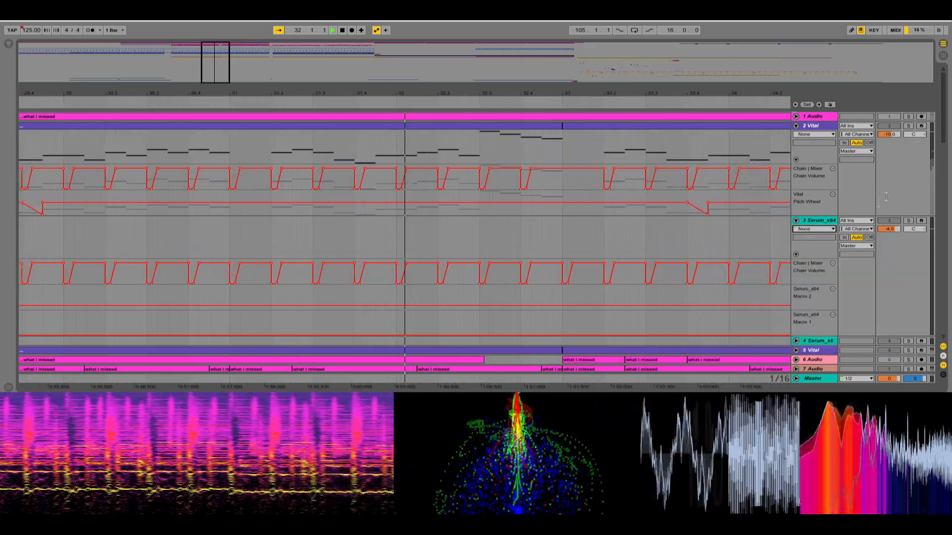
Unfold the 5 Vital and 34 Serum_x tracks to show their notes and automation, and enlarge the main lane of 34 Serum_x.
left_click_drag(943, 131, 942, 159)
left_click(795, 241)
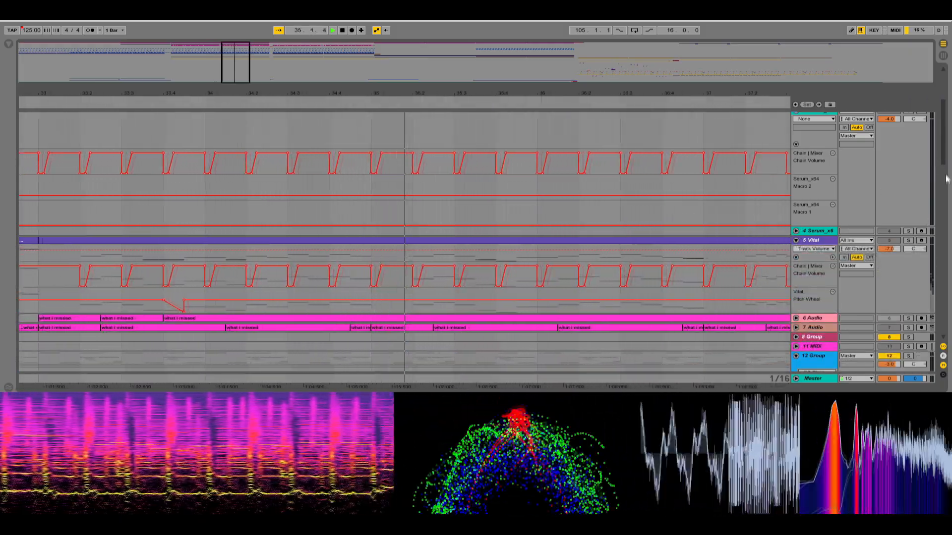
left_click_drag(944, 163, 934, 234)
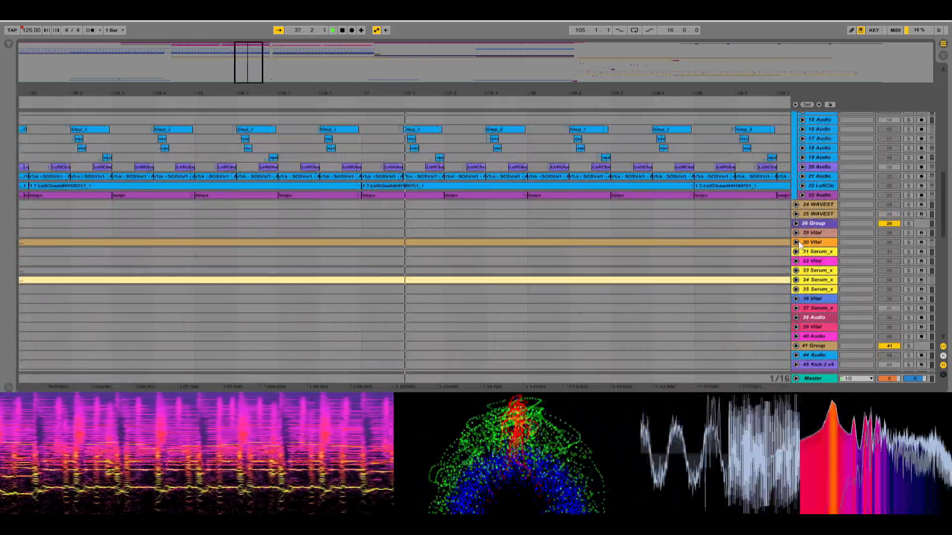
left_click(796, 242)
left_click(796, 241)
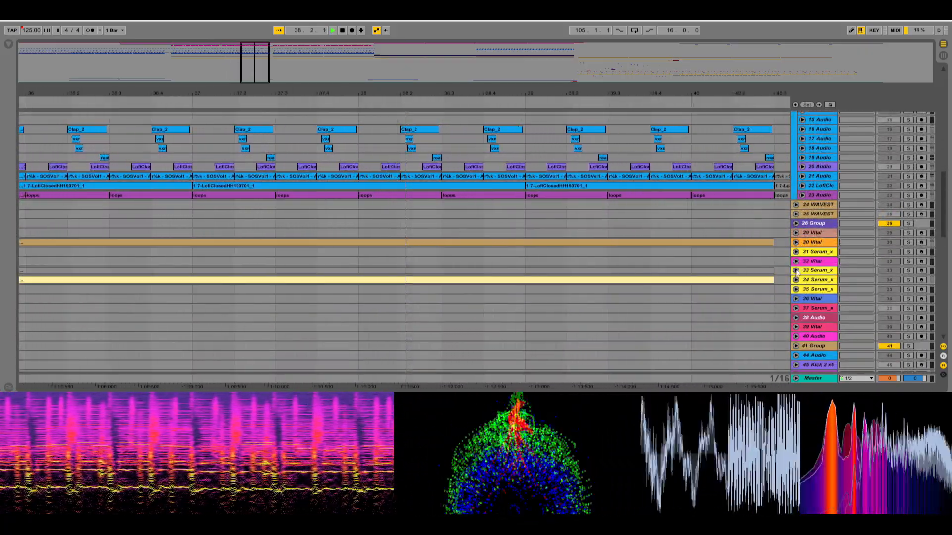
left_click(796, 279)
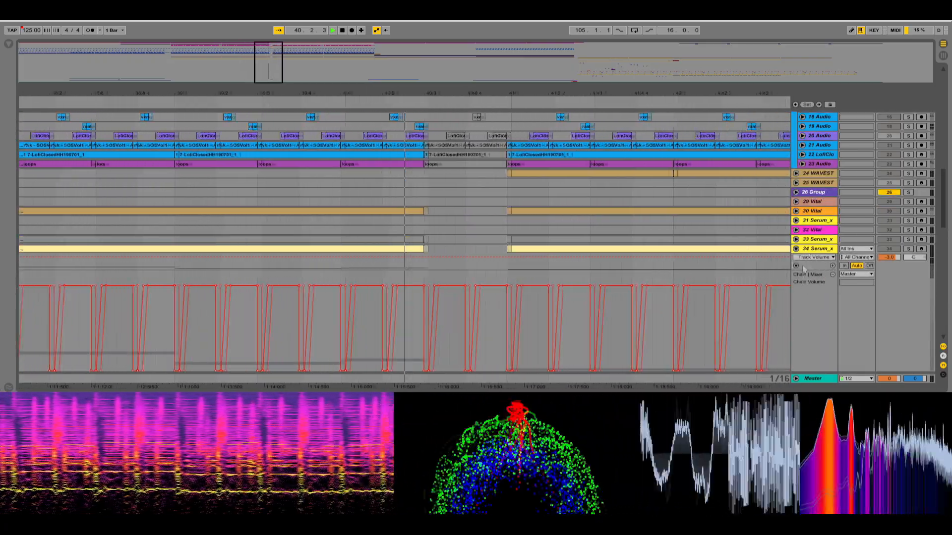
left_click_drag(815, 271, 813, 296)
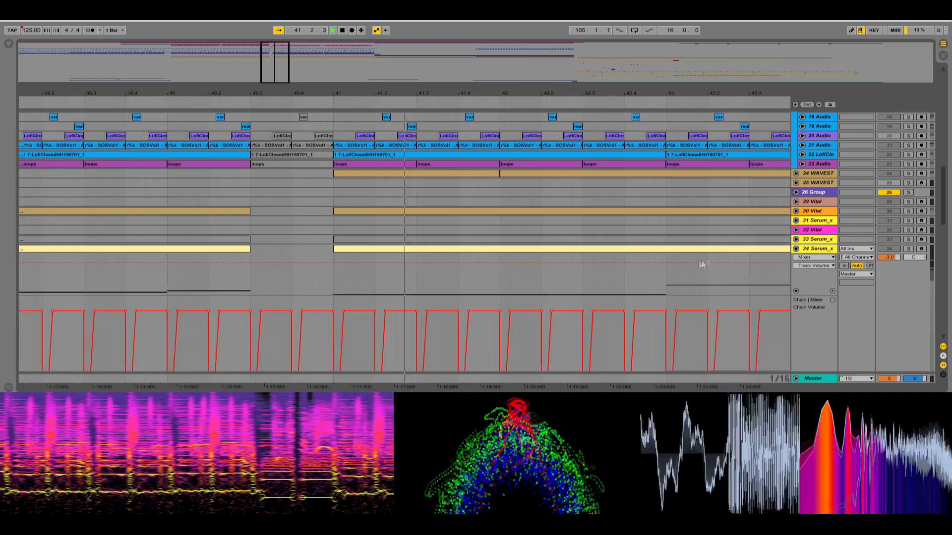
Unfold the 24 WAVEST track and open the 26 Group to show its 27 Audio and 28 Audio tracks.
left_click(796, 174)
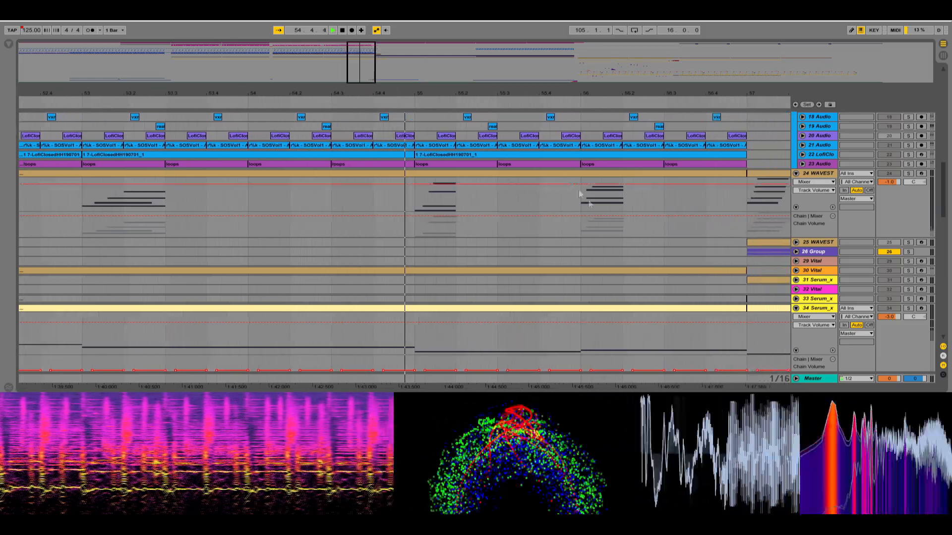
left_click(795, 252)
scroll(617, 279, "down", 3)
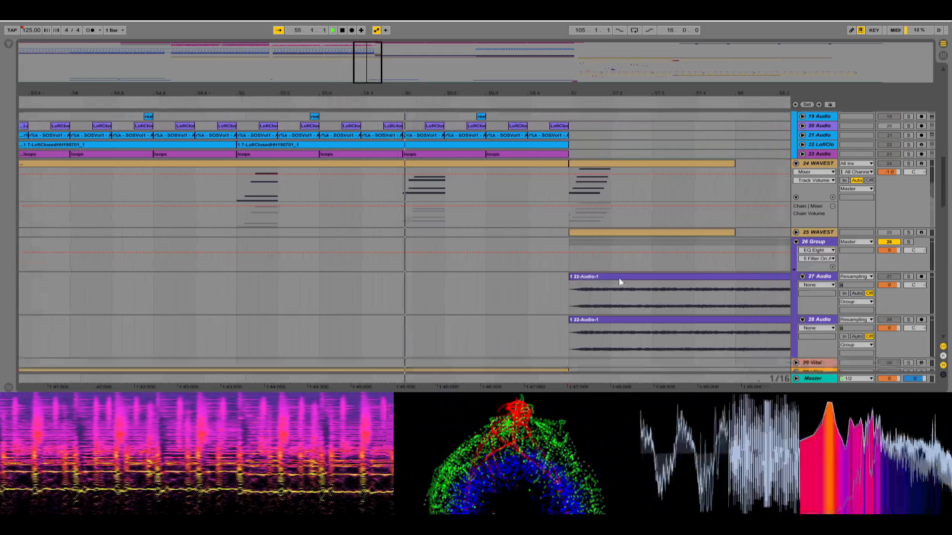
Unfold the Master track, display its Mixer Song Tempo automation, and shrink the Master area to reveal the tracks above.
scroll(461, 290, "down", 1)
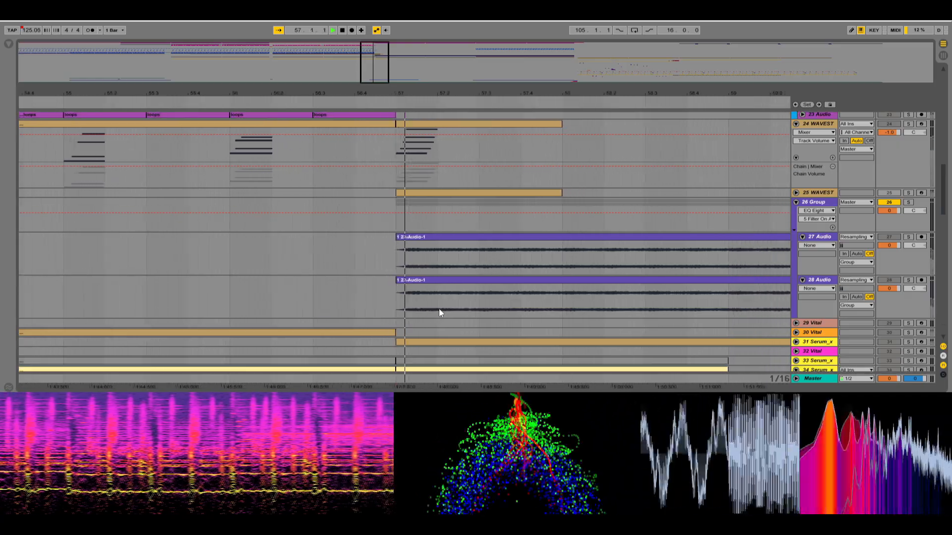
scroll(573, 296, "up", 3)
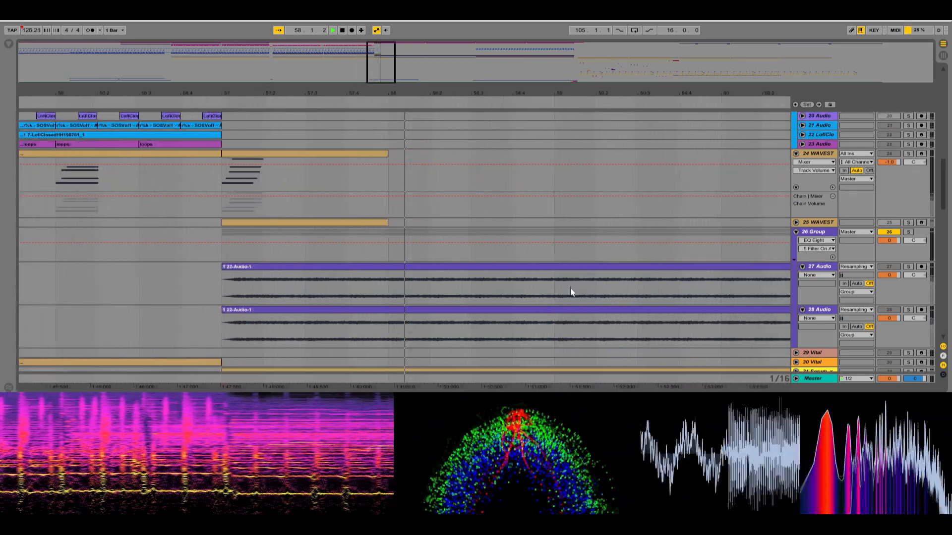
scroll(576, 290, "up", 10)
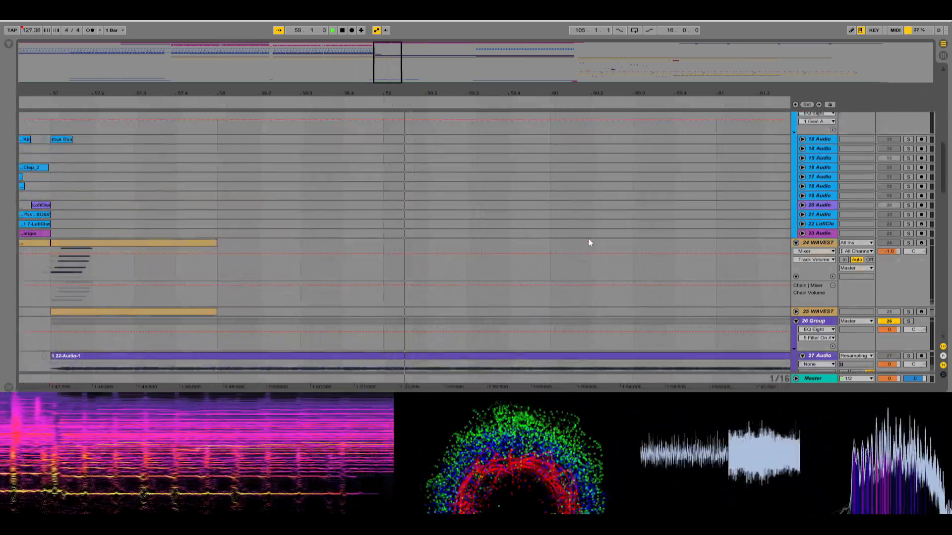
scroll(617, 230, "up", 10)
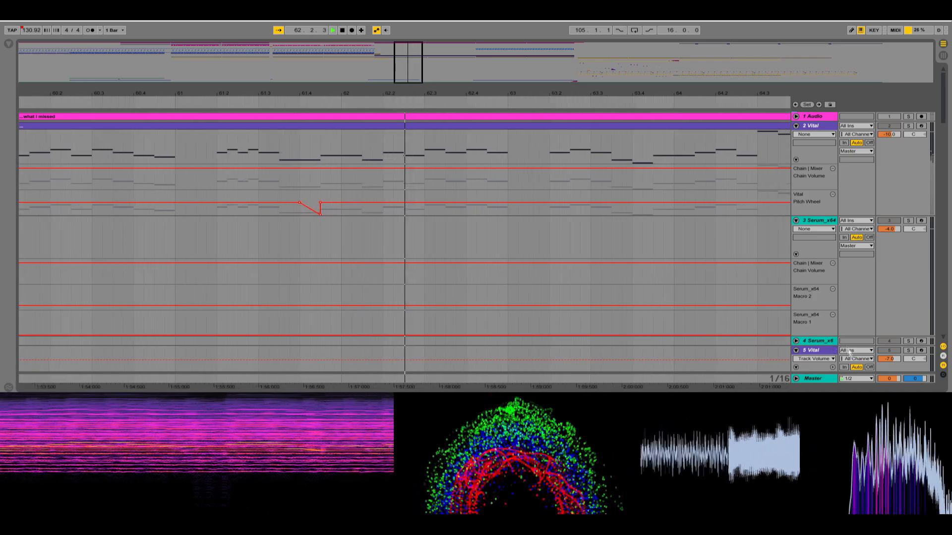
left_click(798, 378)
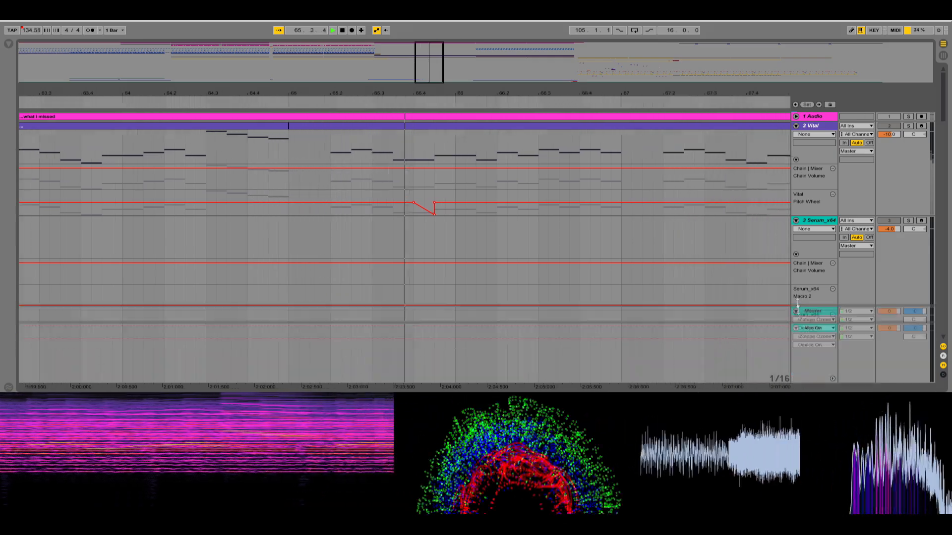
scroll(807, 369, "down", 3)
left_click(808, 285)
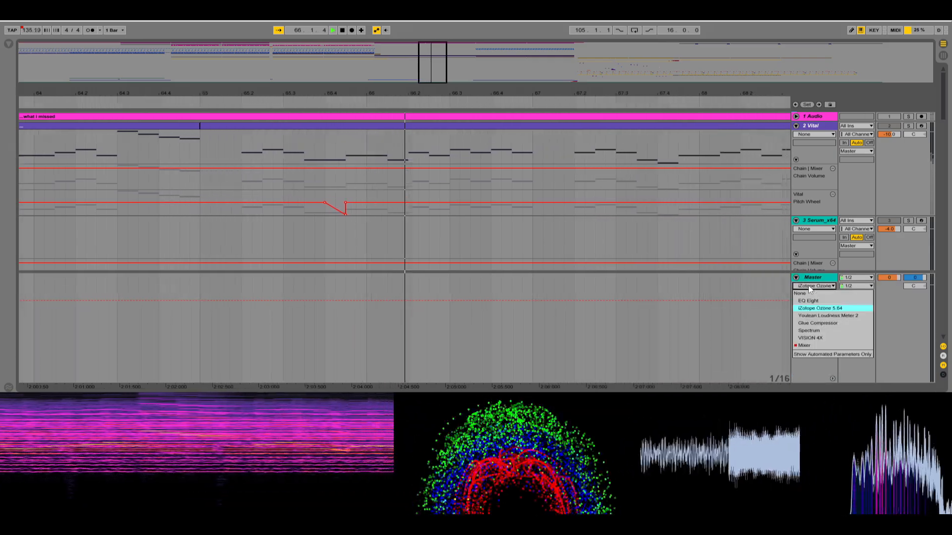
left_click(804, 345)
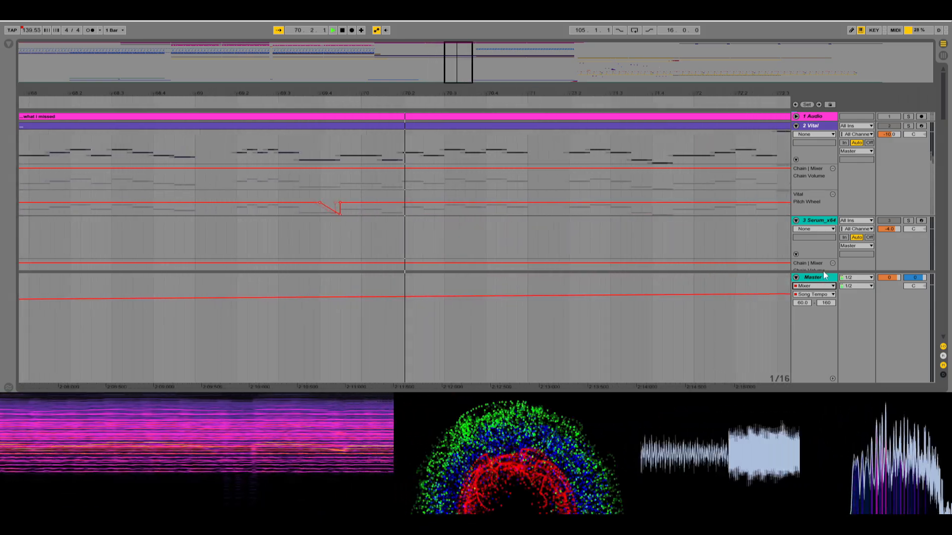
left_click_drag(823, 271, 820, 356)
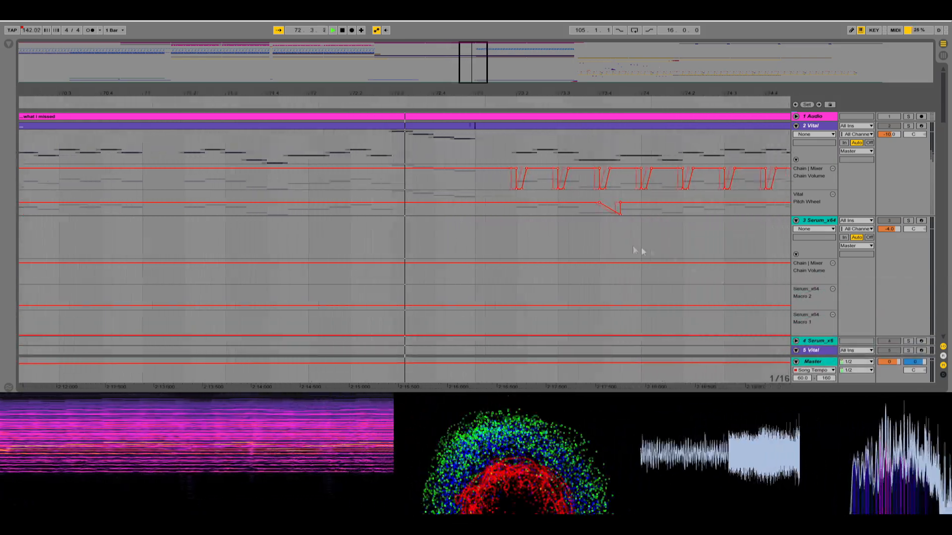
Examine the build-up's tracks during playback, from the 12 Group drum clips through the 26 Group audio to the Serum tracks.
scroll(561, 259, "down", 1)
scroll(563, 263, "down", 10)
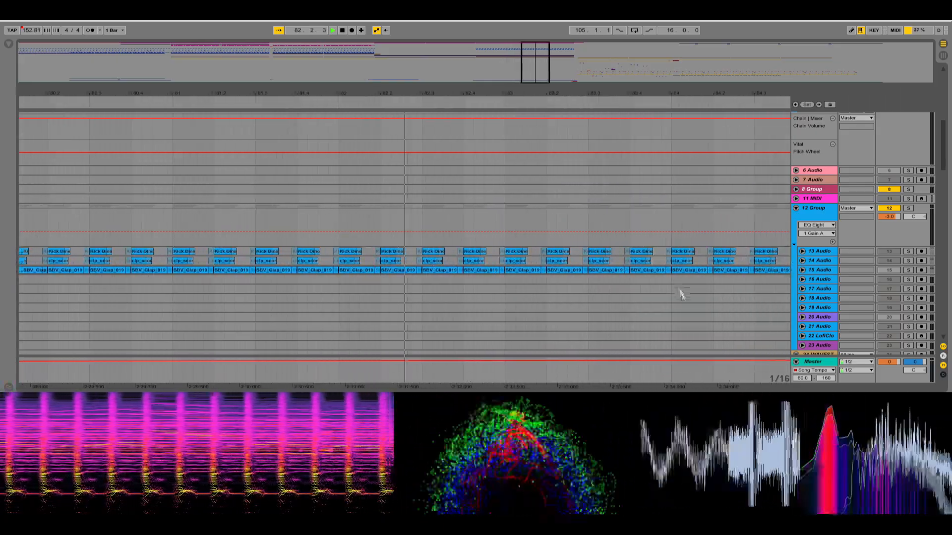
scroll(670, 333, "down", 2)
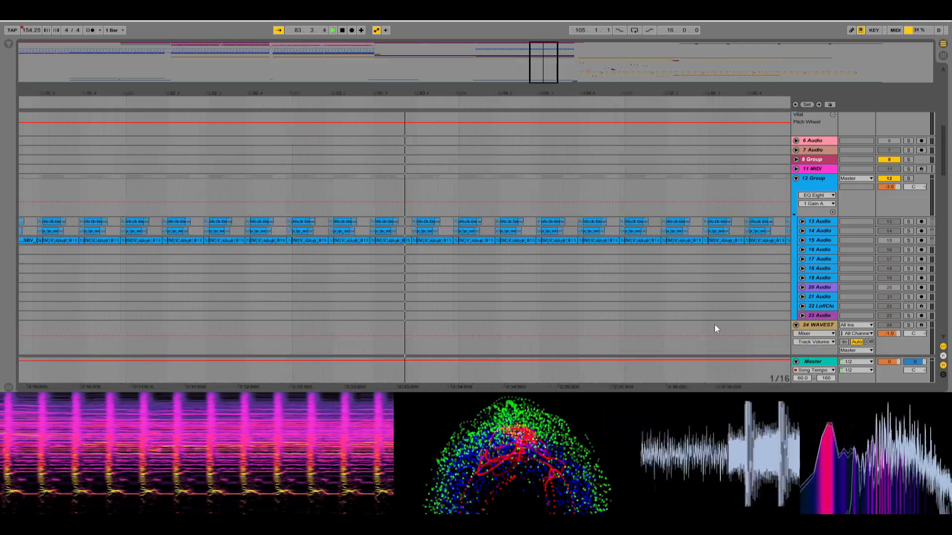
scroll(650, 257, "down", 6)
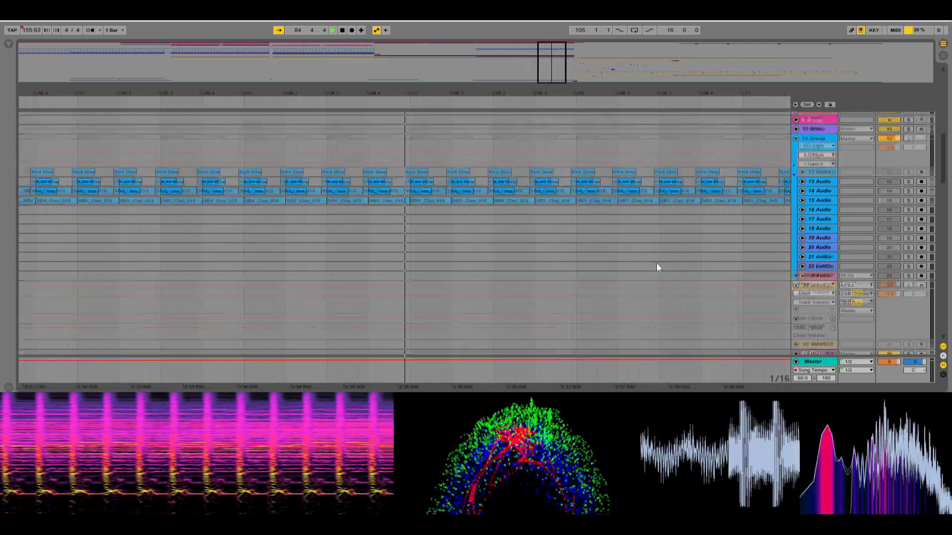
scroll(709, 283, "down", 3)
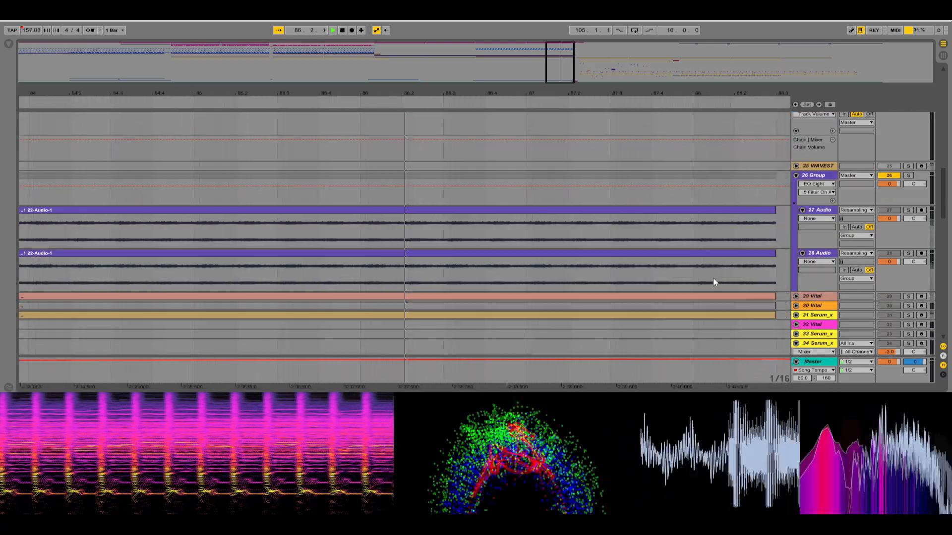
scroll(742, 312, "down", 8)
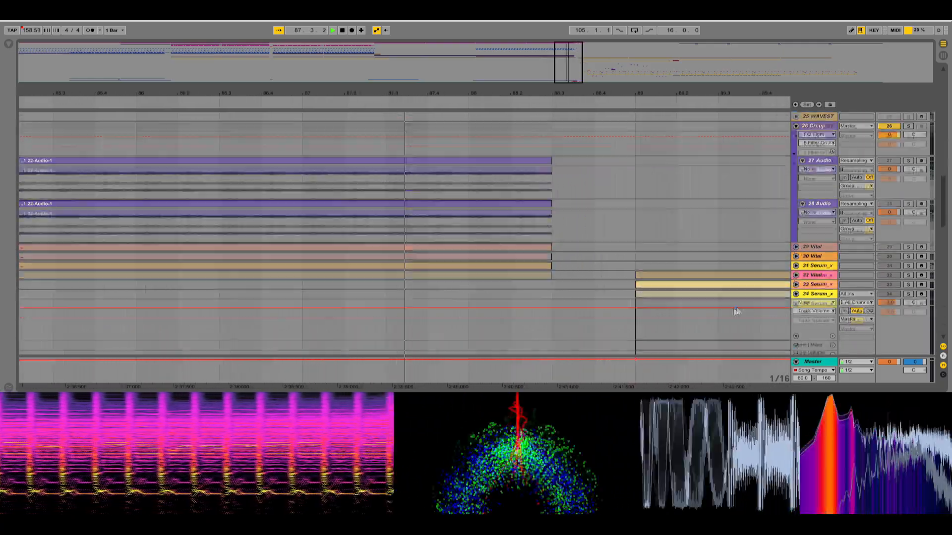
scroll(460, 282, "up", 2)
Examine the clips on the tracks from 35 Serum_x to 73 WAVEST while the section from bar 89 plays.
scroll(461, 281, "down", 7)
scroll(465, 282, "down", 5)
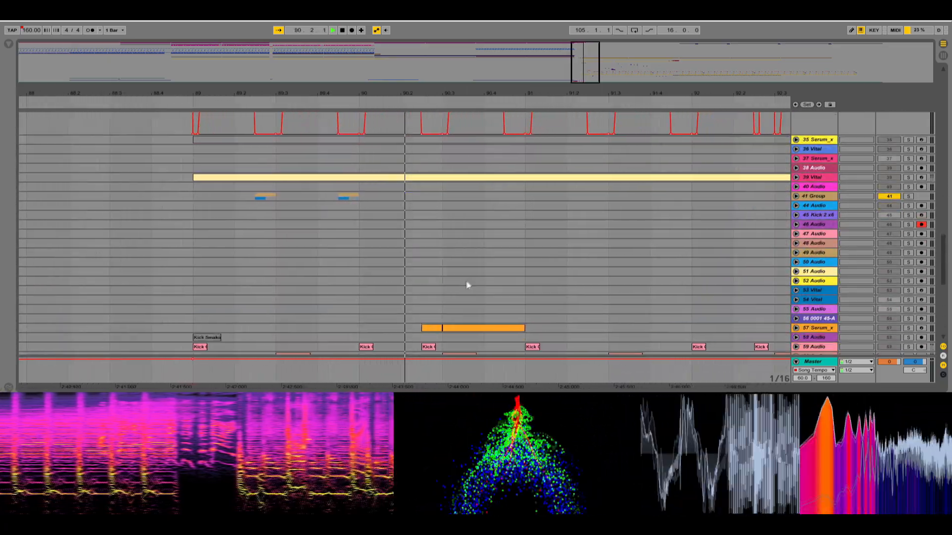
scroll(545, 280, "down", 4)
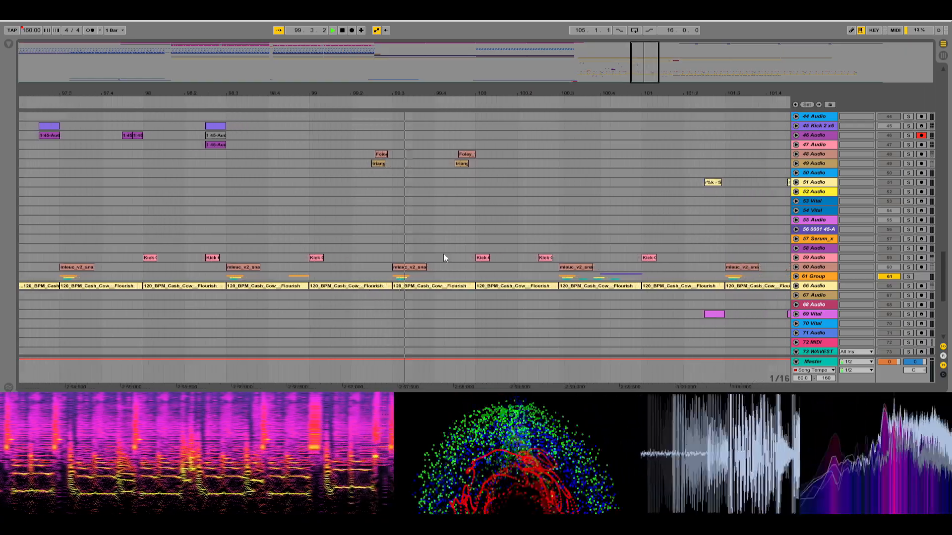
scroll(443, 253, "up", 2)
scroll(489, 284, "up", 2)
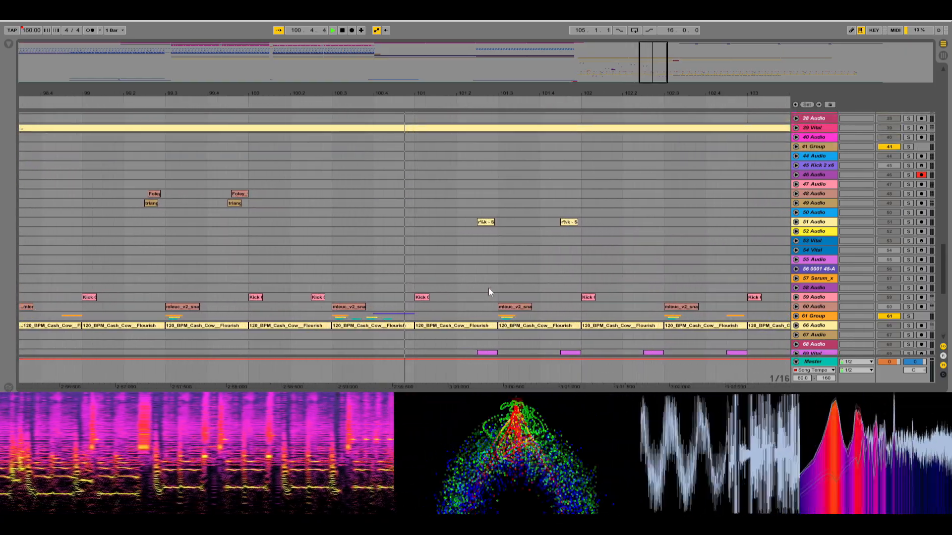
scroll(489, 287, "down", 5)
scroll(479, 301, "down", 8)
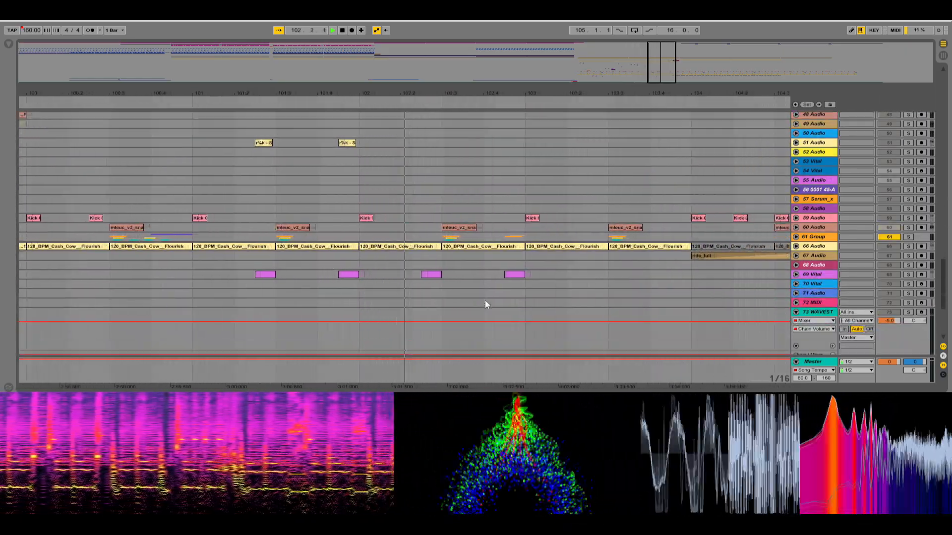
scroll(461, 257, "down", 2)
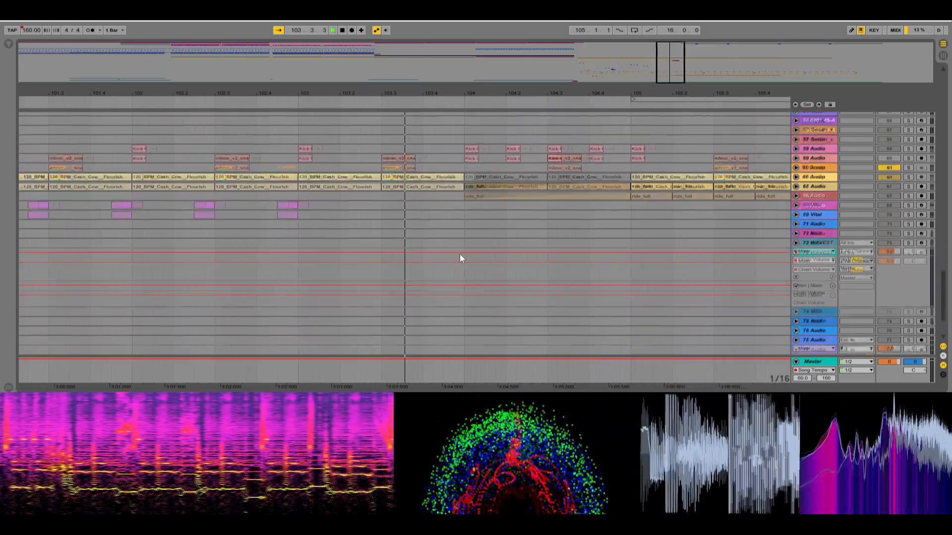
scroll(558, 283, "up", 10)
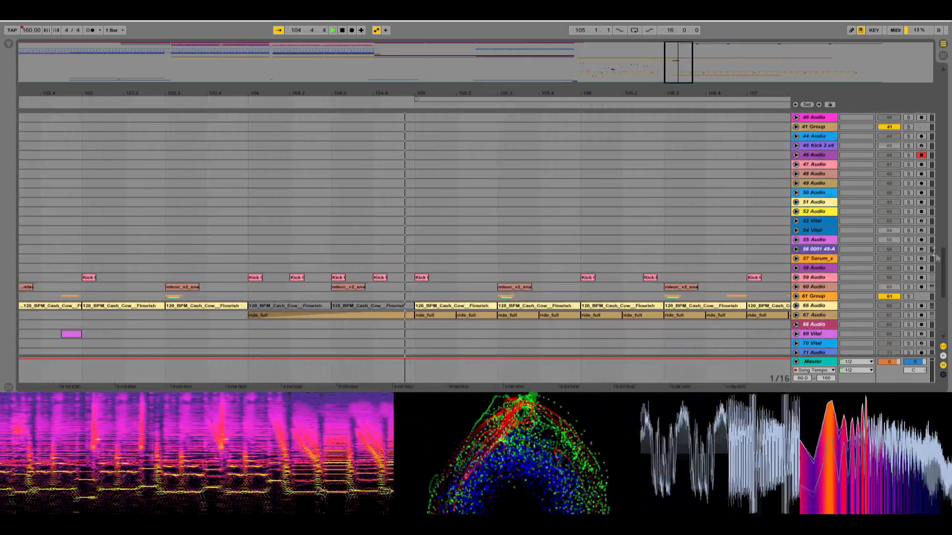
Examine the 3 Serum_x64 track's notes and its Chain Volume, Macro 1 and Macro 2 automation during playback.
left_click_drag(943, 265, 946, 100)
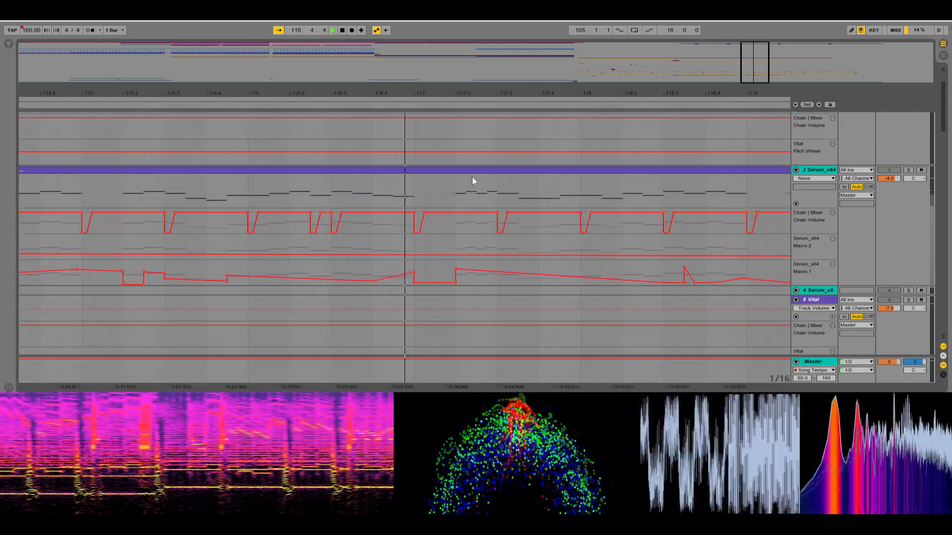
scroll(569, 257, "down", 1)
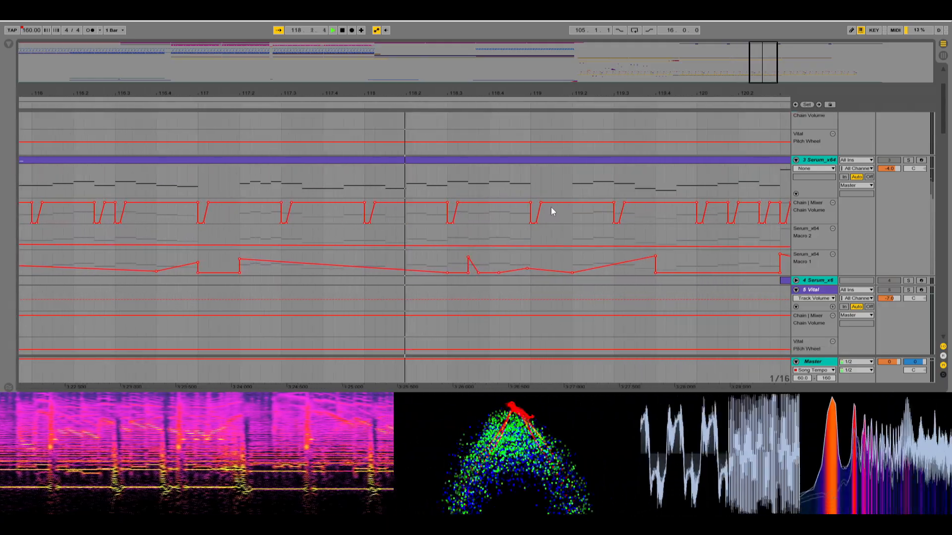
scroll(582, 231, "up", 2)
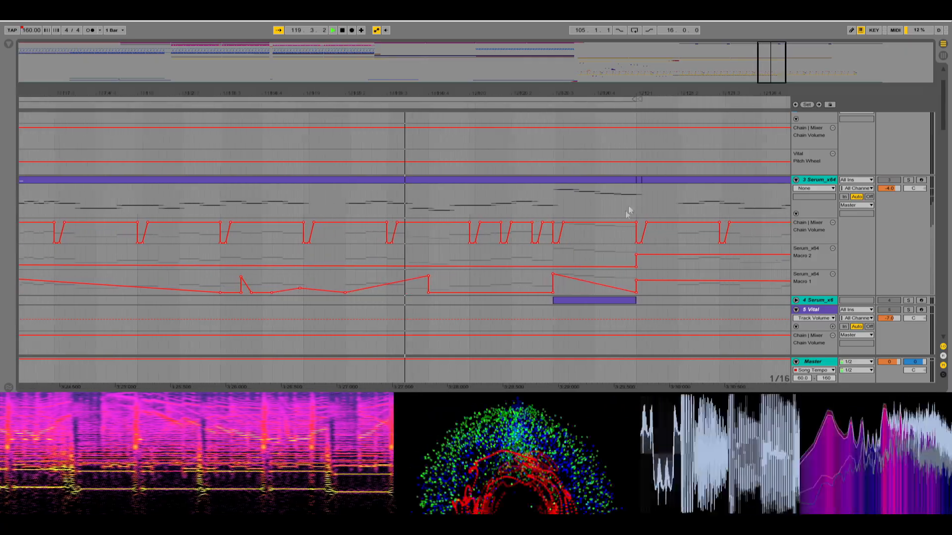